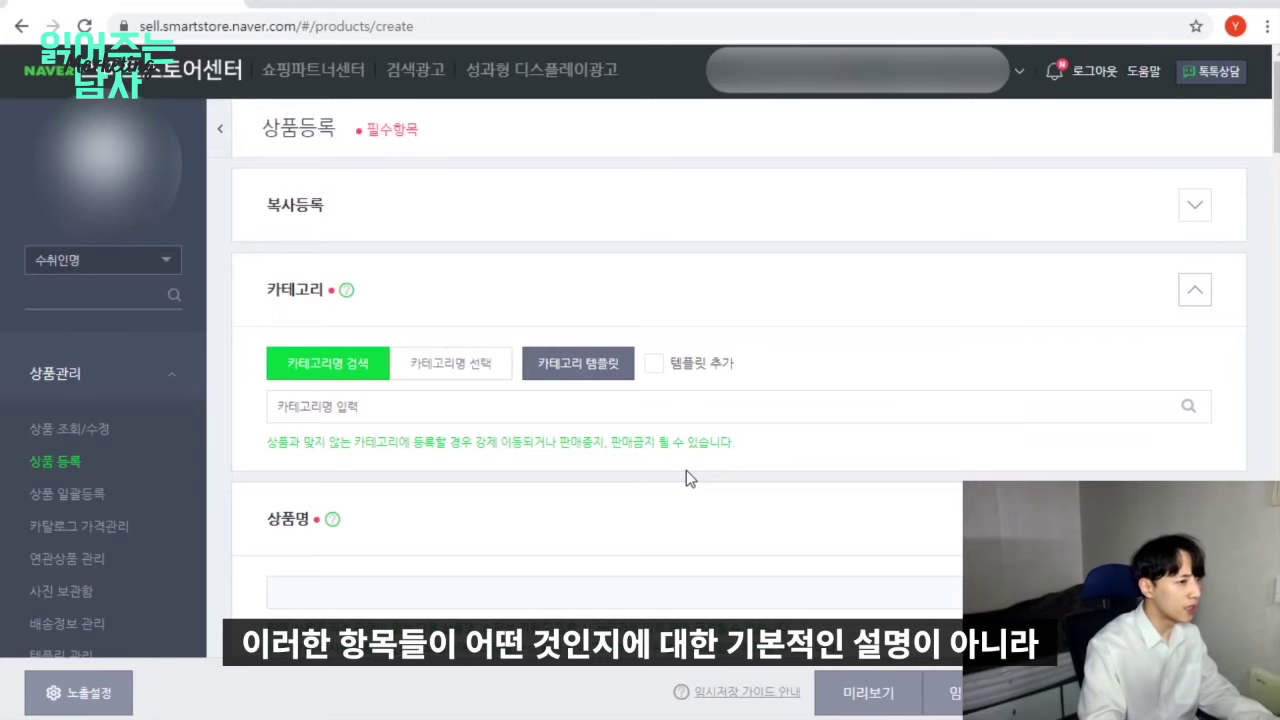
Review the product registration form's sections from category and product name through price, stock and images to the detailed description
scroll(686, 470, "down", 1)
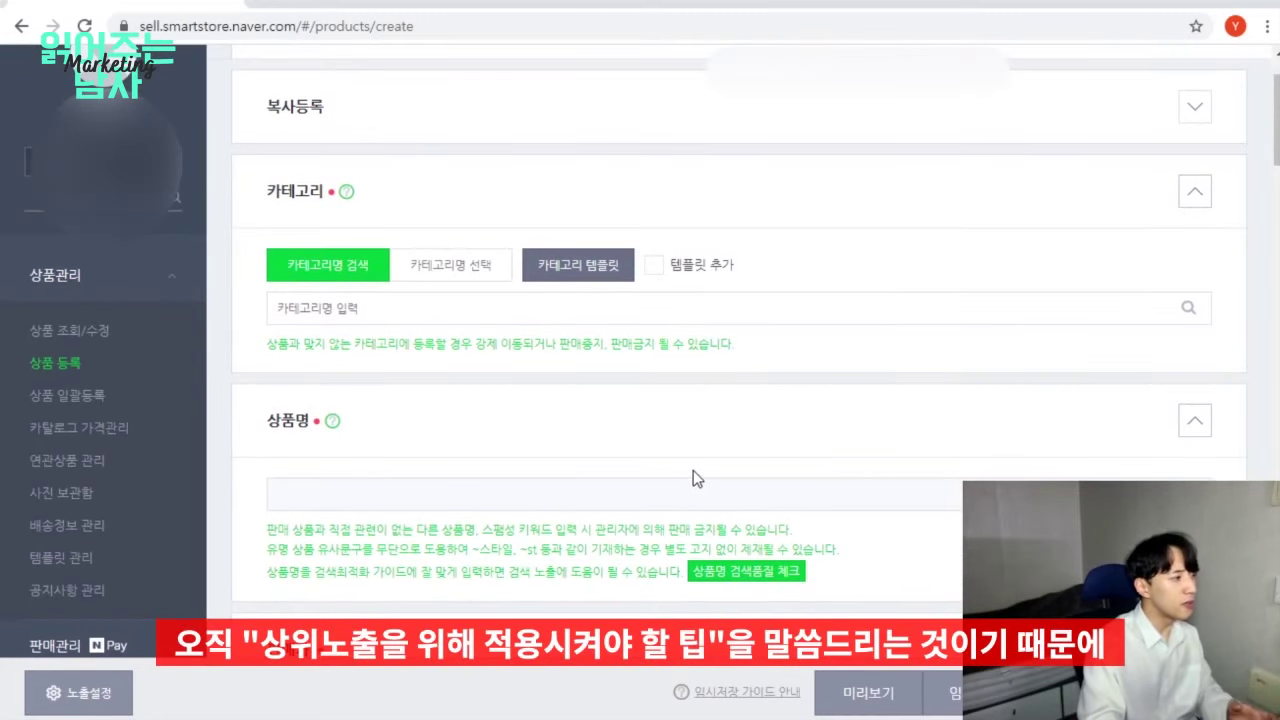
scroll(697, 478, "down", 1)
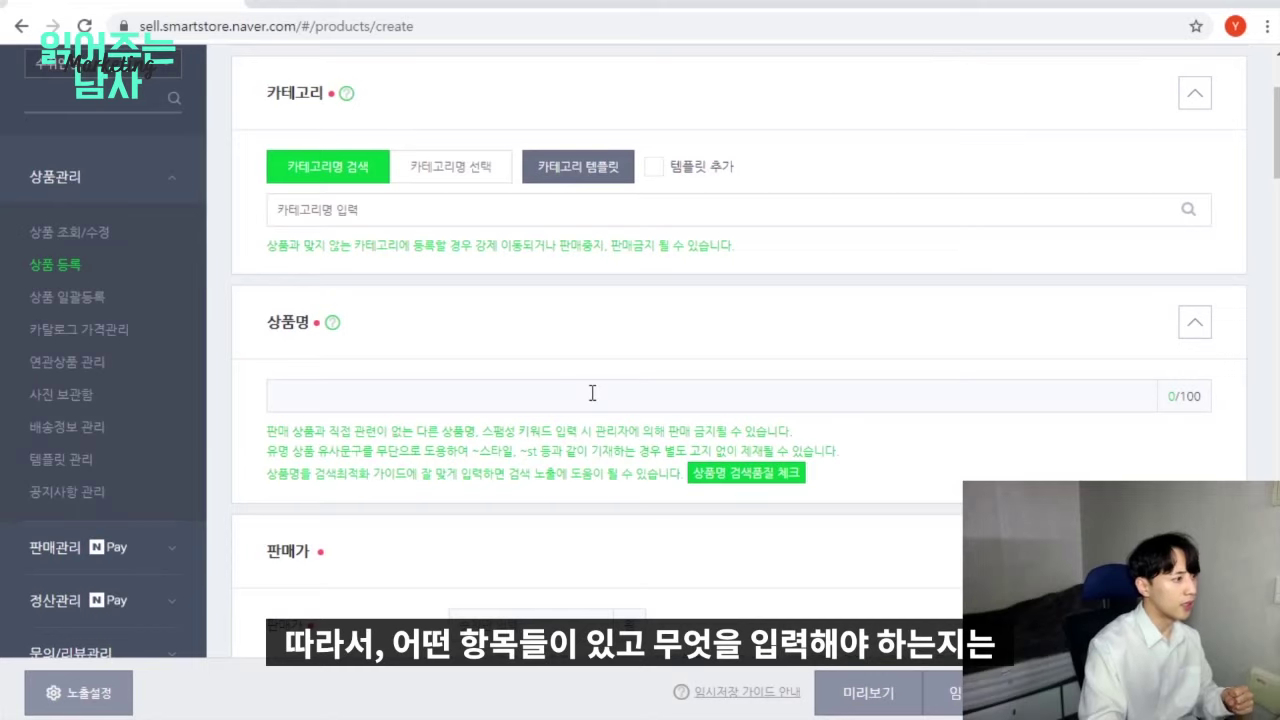
left_click(384, 392)
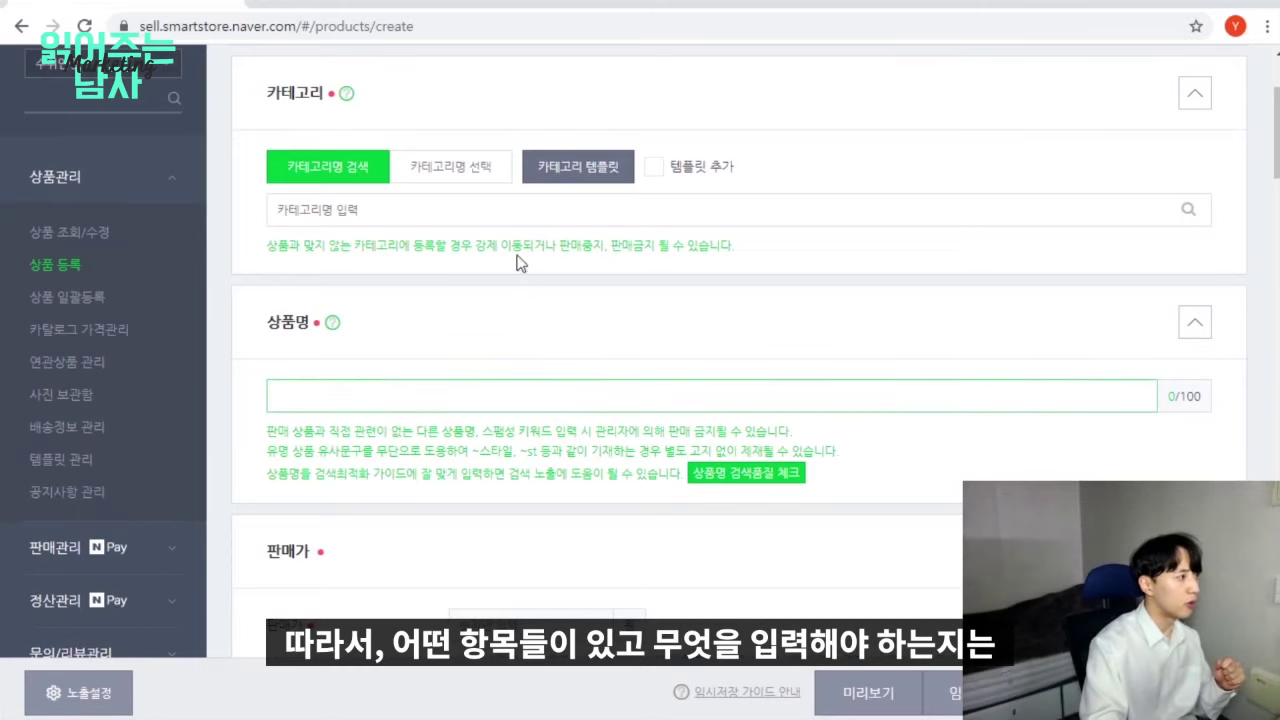
scroll(595, 323, "down", 1)
scroll(595, 323, "down", 5)
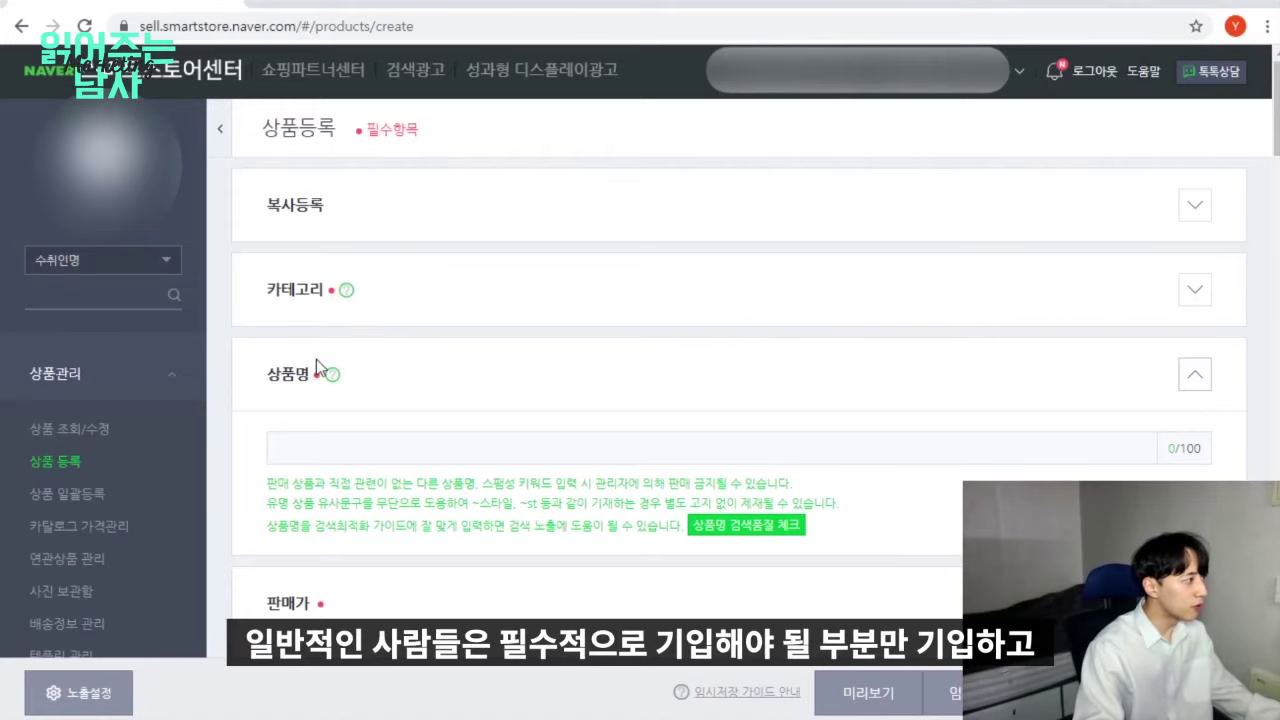
scroll(491, 380, "down", 1)
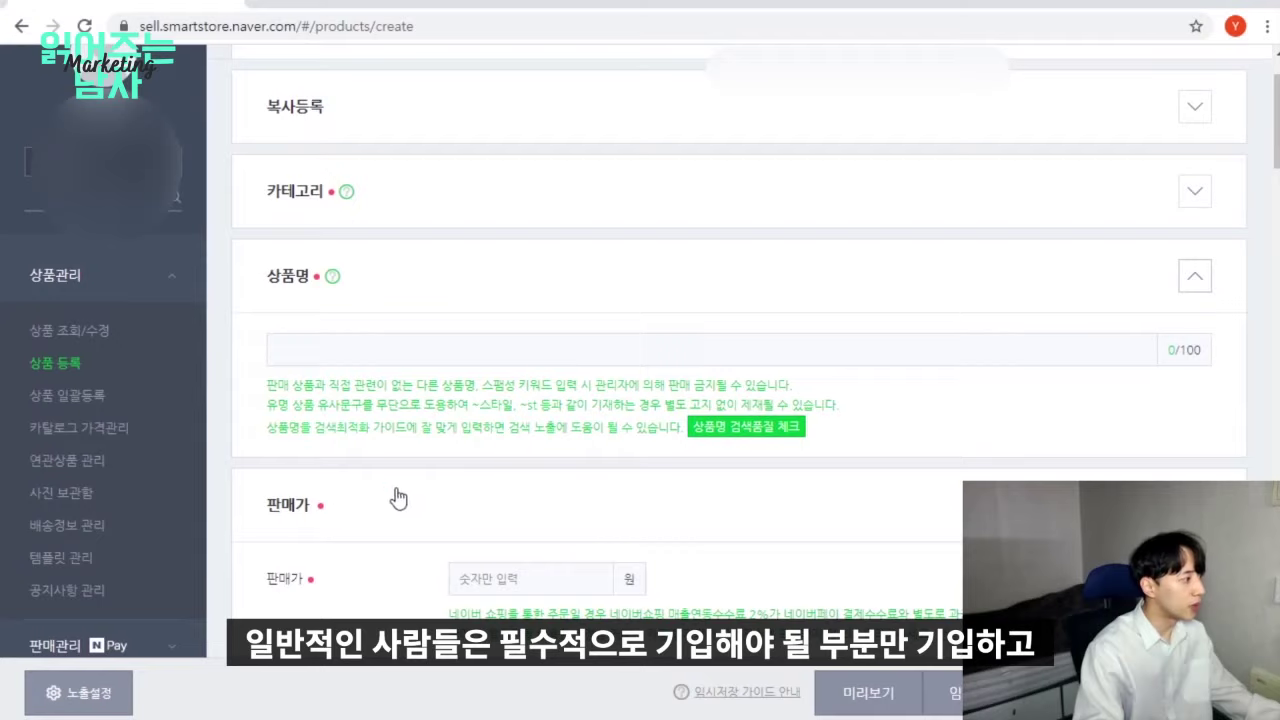
scroll(441, 492, "down", 2)
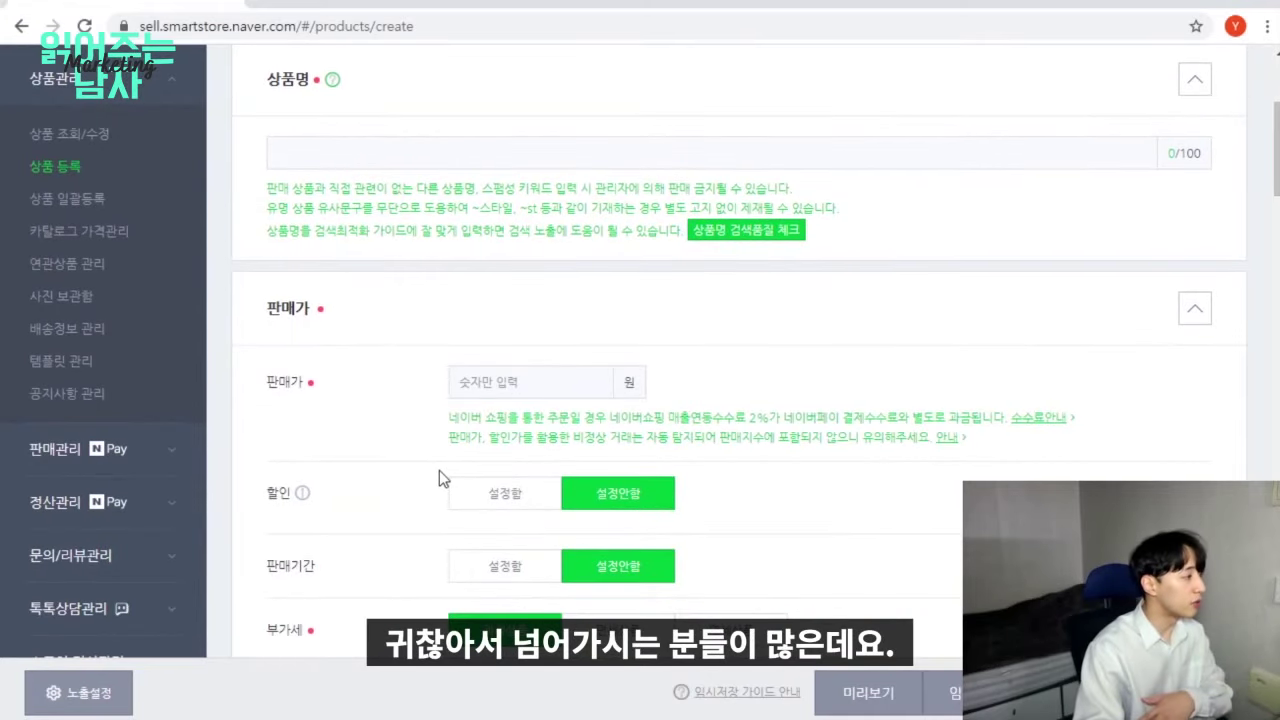
scroll(439, 470, "down", 5)
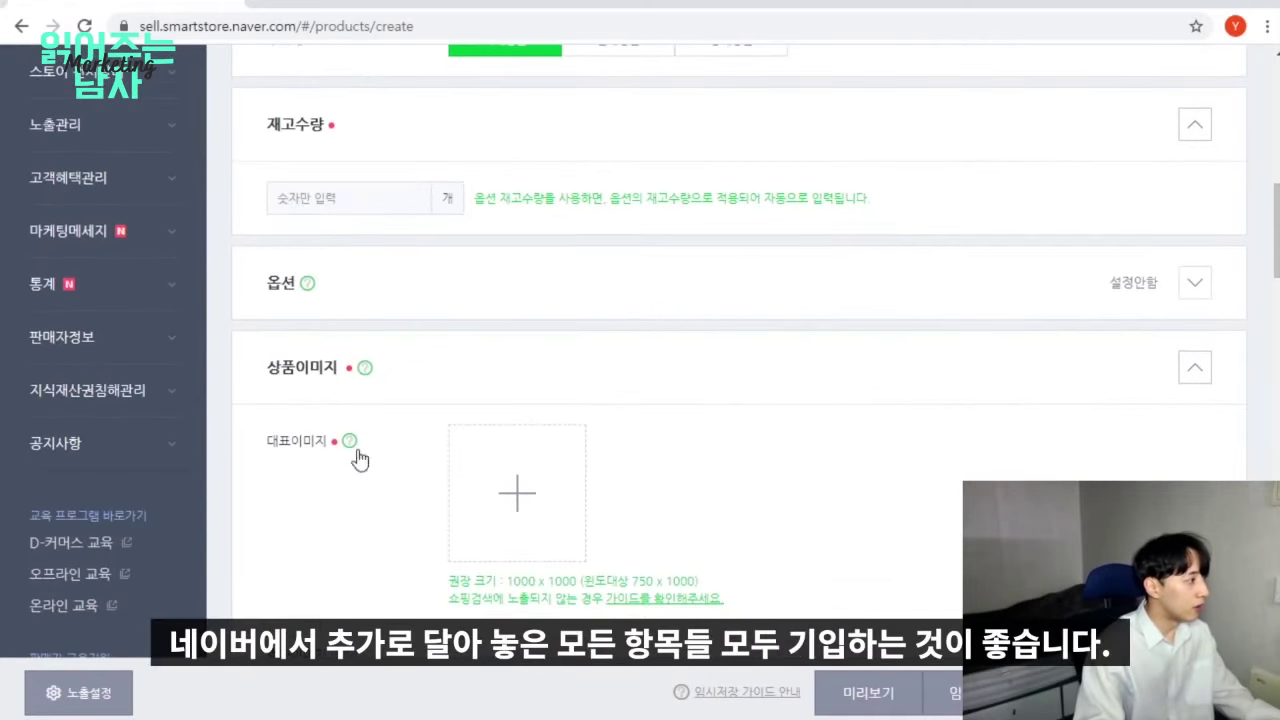
scroll(359, 459, "down", 2)
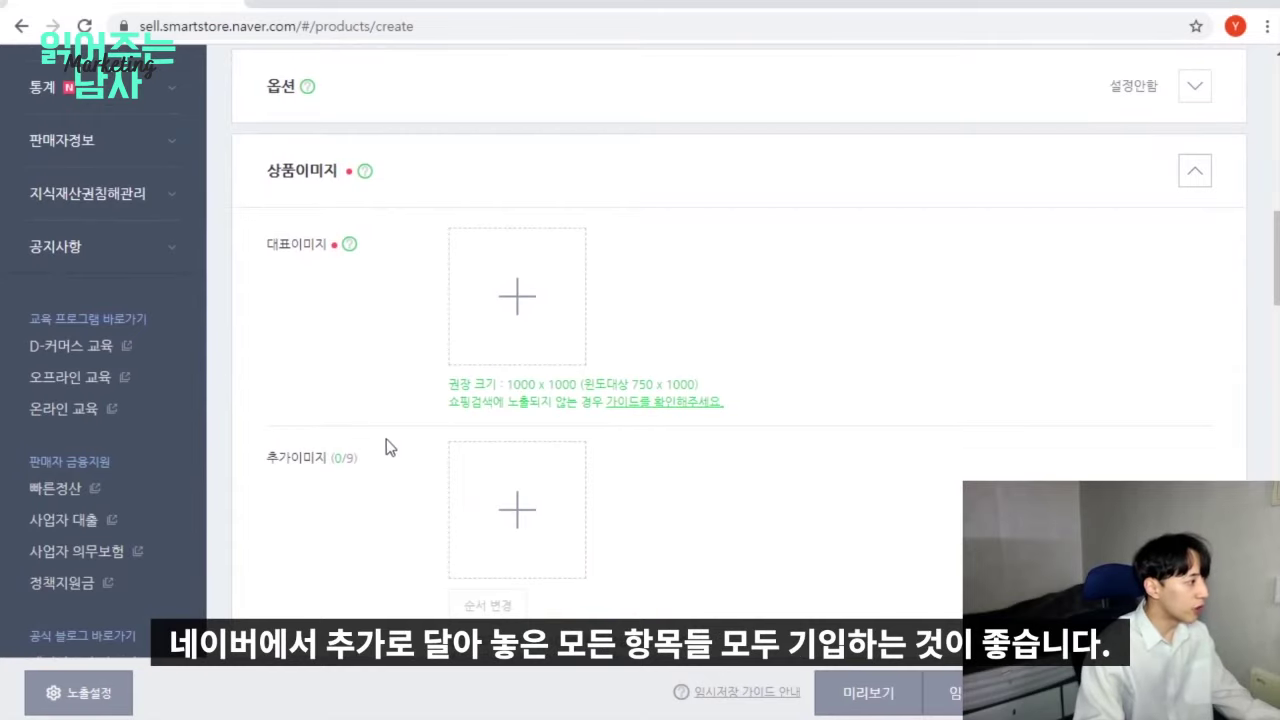
scroll(390, 450, "down", 4)
scroll(397, 508, "down", 4)
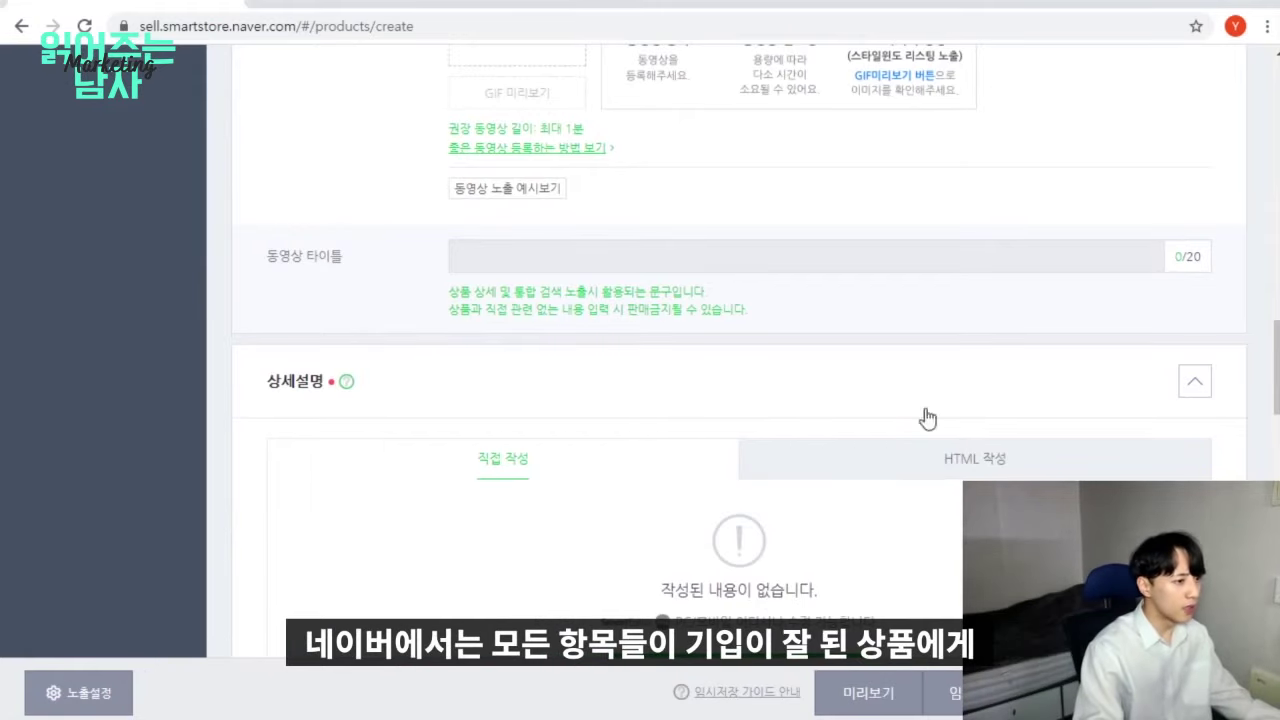
scroll(503, 386, "down", 2)
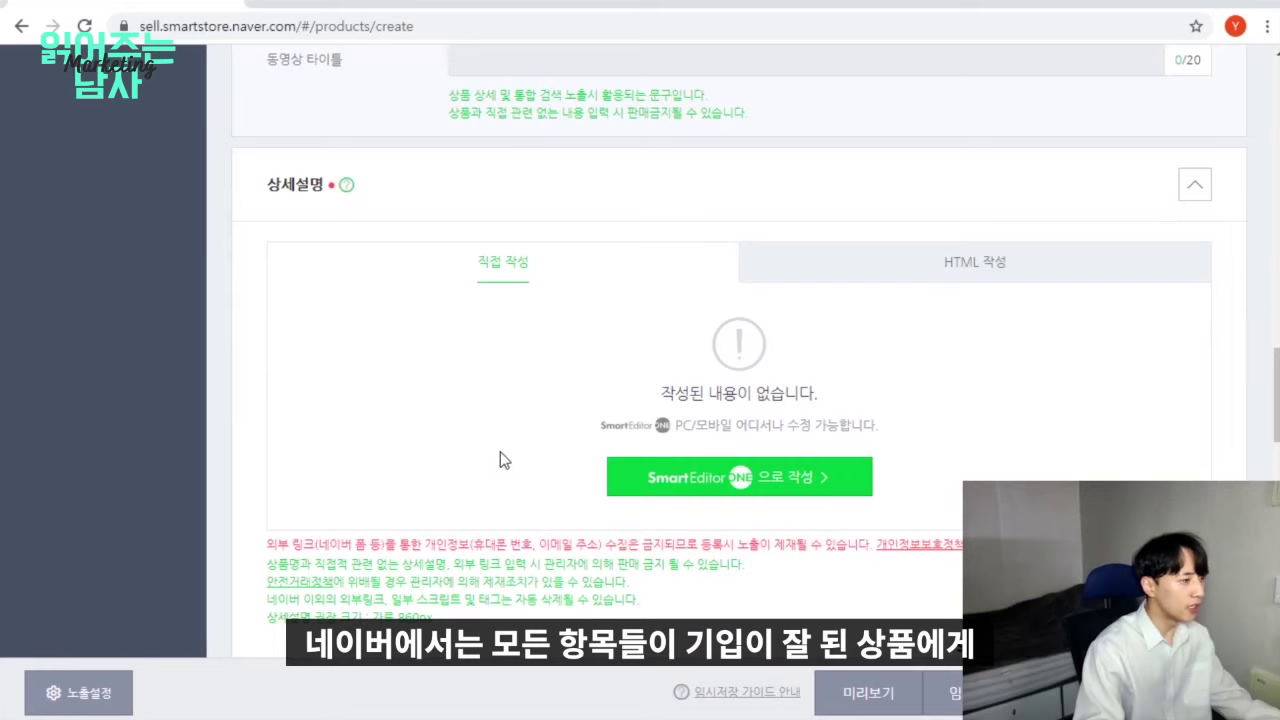
scroll(500, 455, "up", 10)
scroll(509, 463, "up", 10)
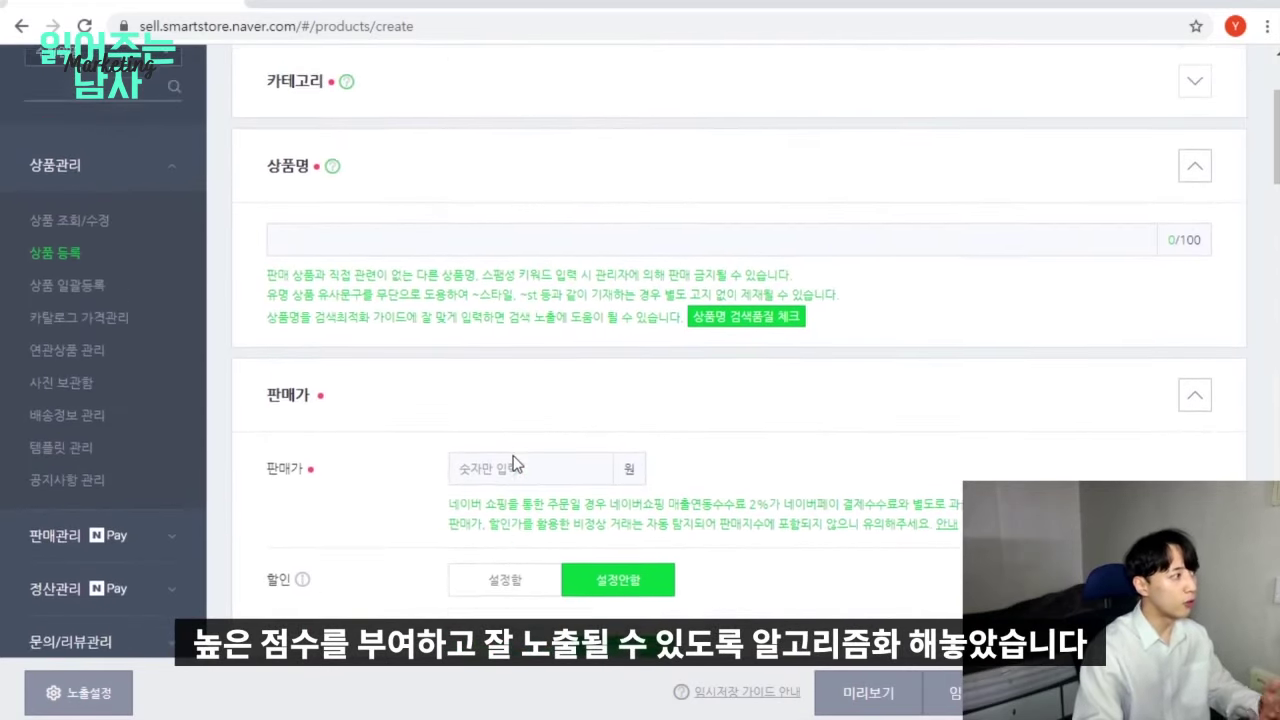
scroll(513, 460, "up", 3)
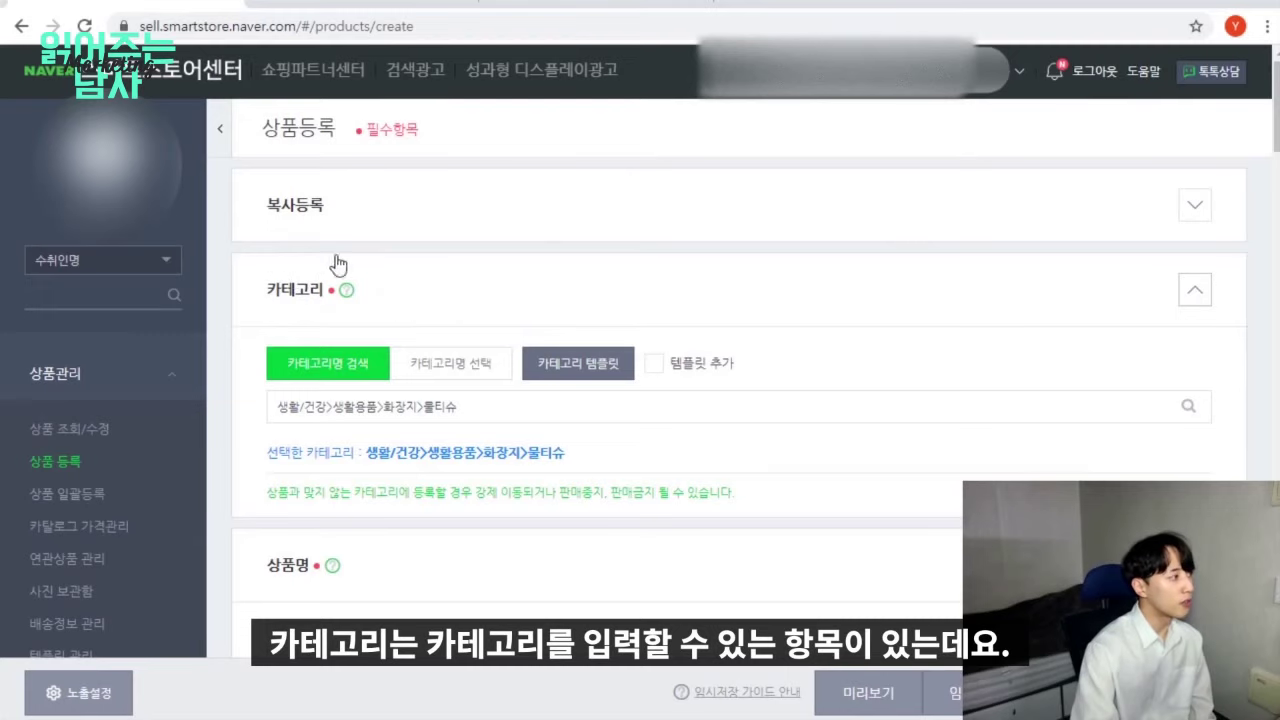
Switch the category section of the product form to choosing by category name (카테고리명 선택)
left_click(1183, 305)
left_click(1183, 305)
left_click(445, 378)
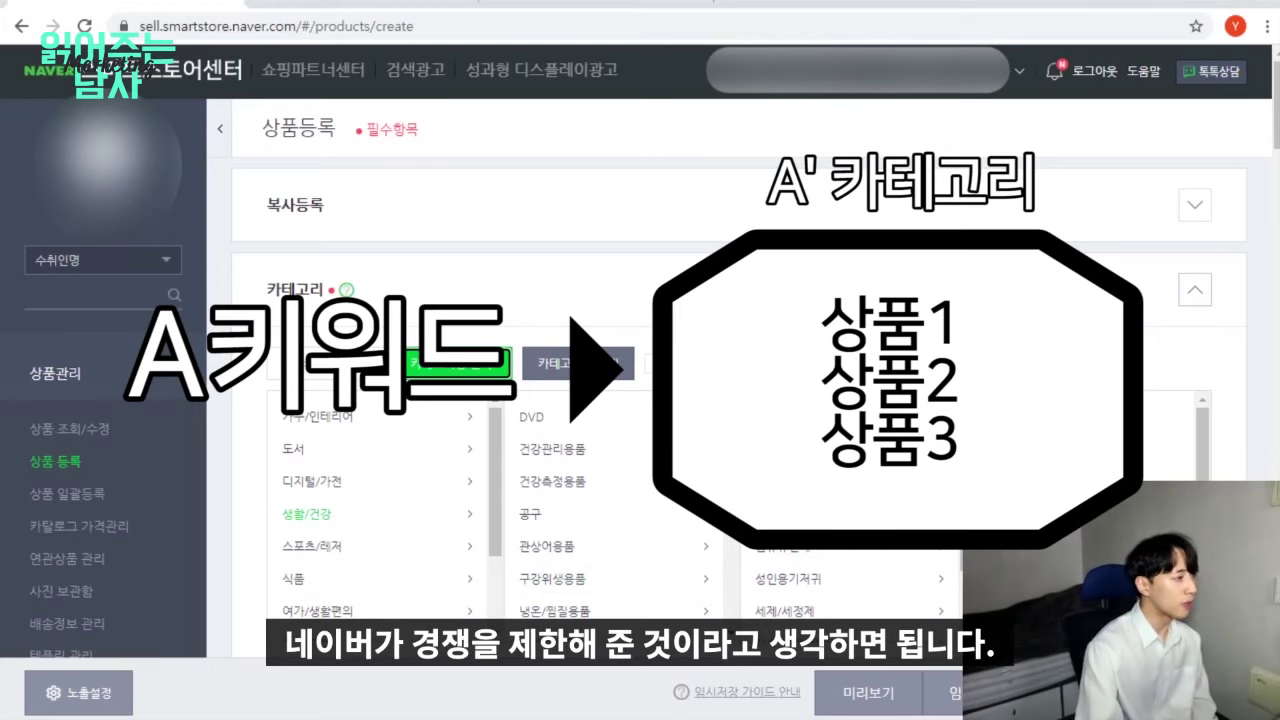
Go to the Naver search results for 대용량물티슈 and open the full shopping listing
left_click(350, 6)
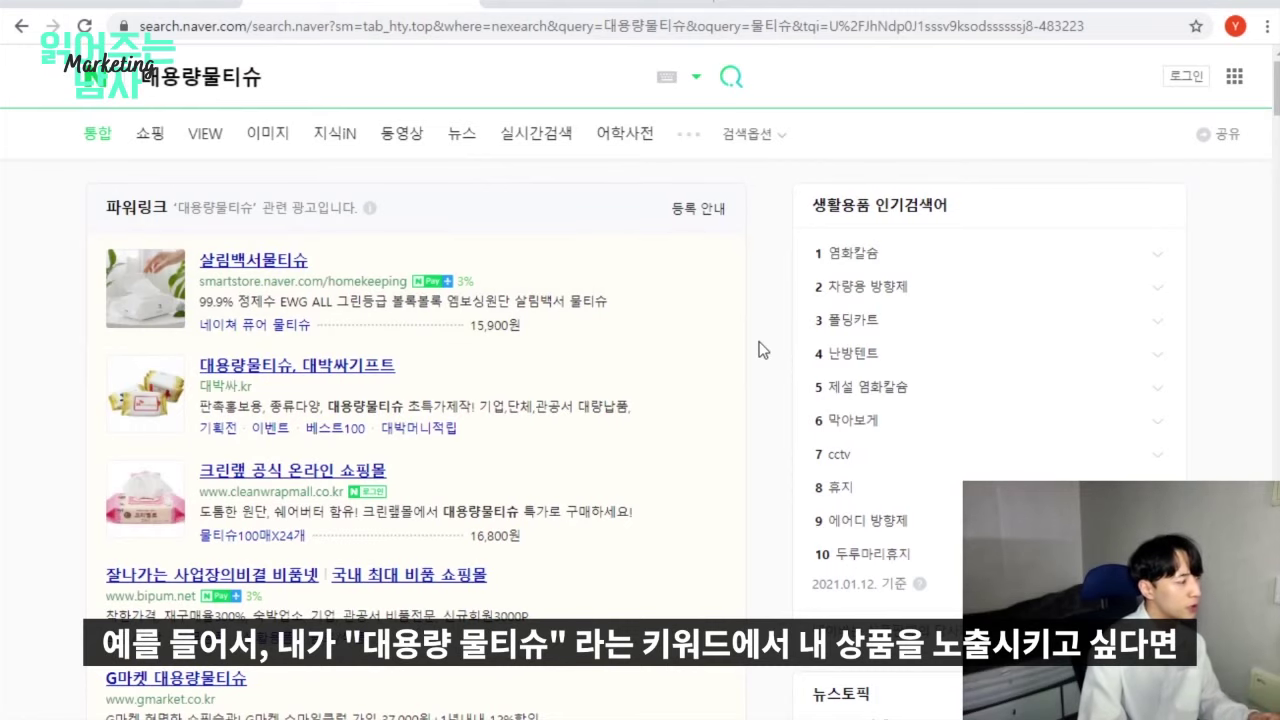
scroll(760, 350, "down", 10)
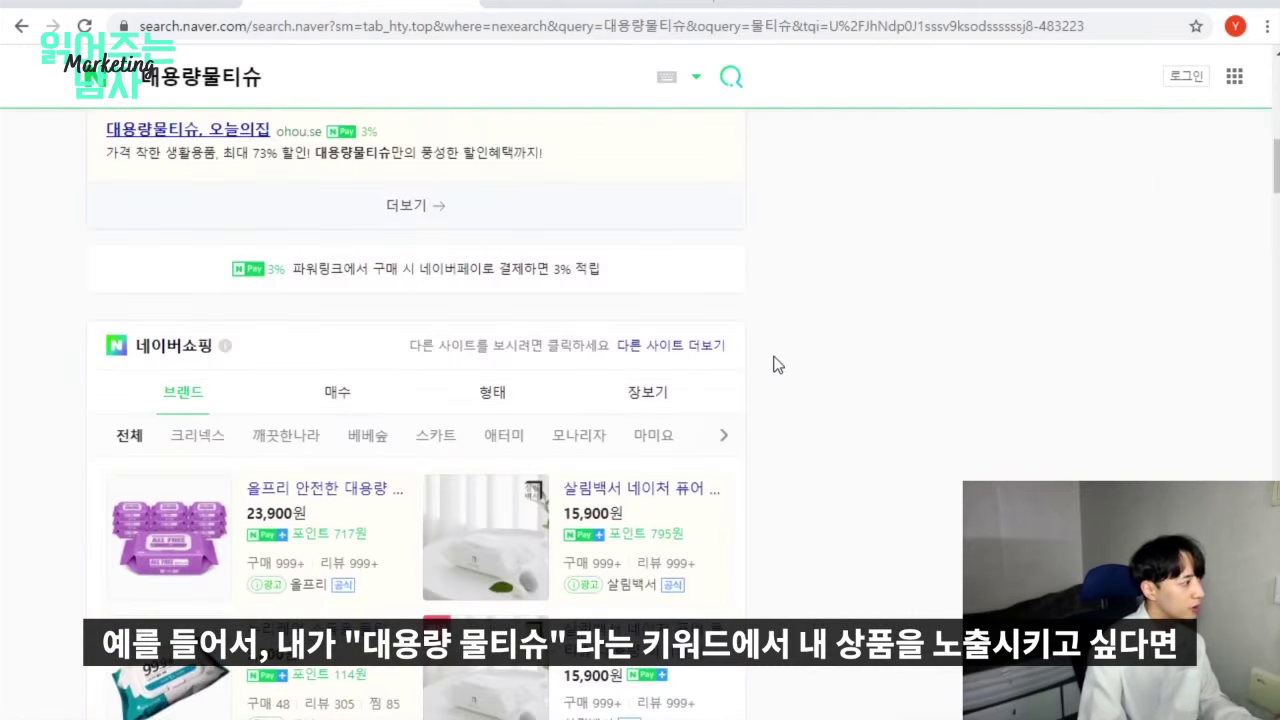
scroll(777, 362, "down", 4)
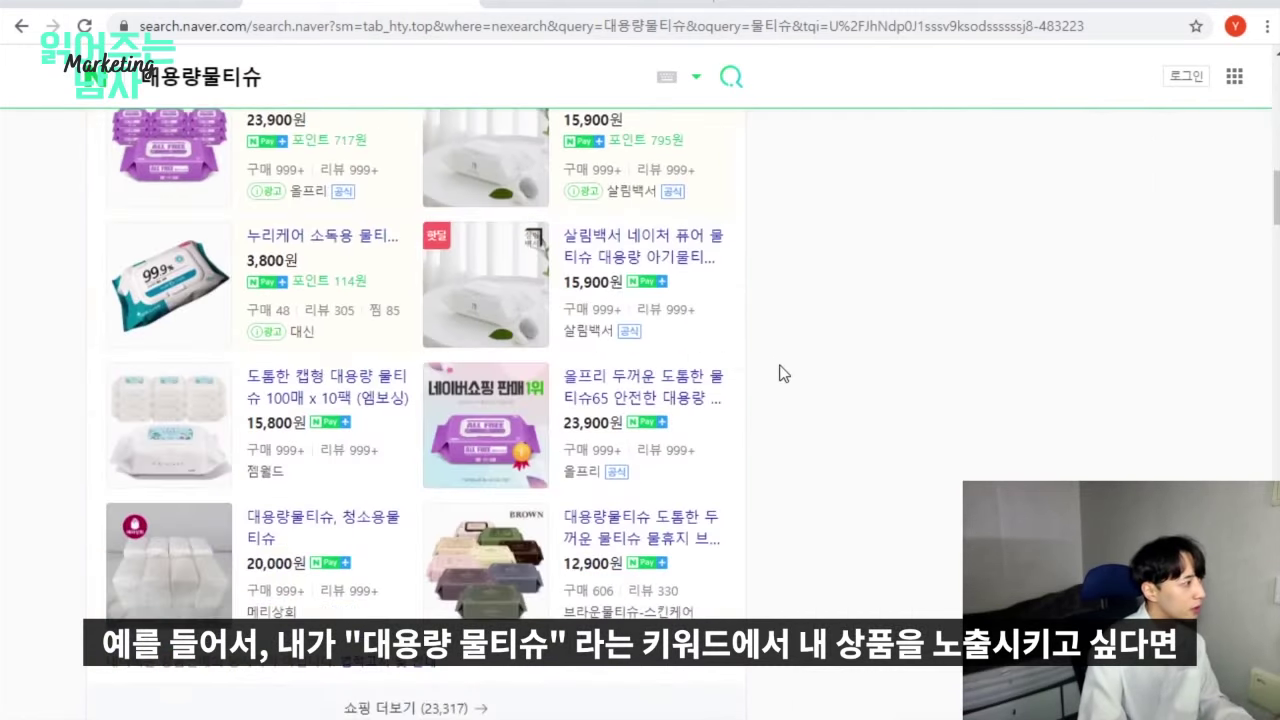
left_click(460, 707)
Check the category path of the non-ad 살림백서 100매 10팩 wet tissue product in the shopping results
scroll(641, 448, "down", 3)
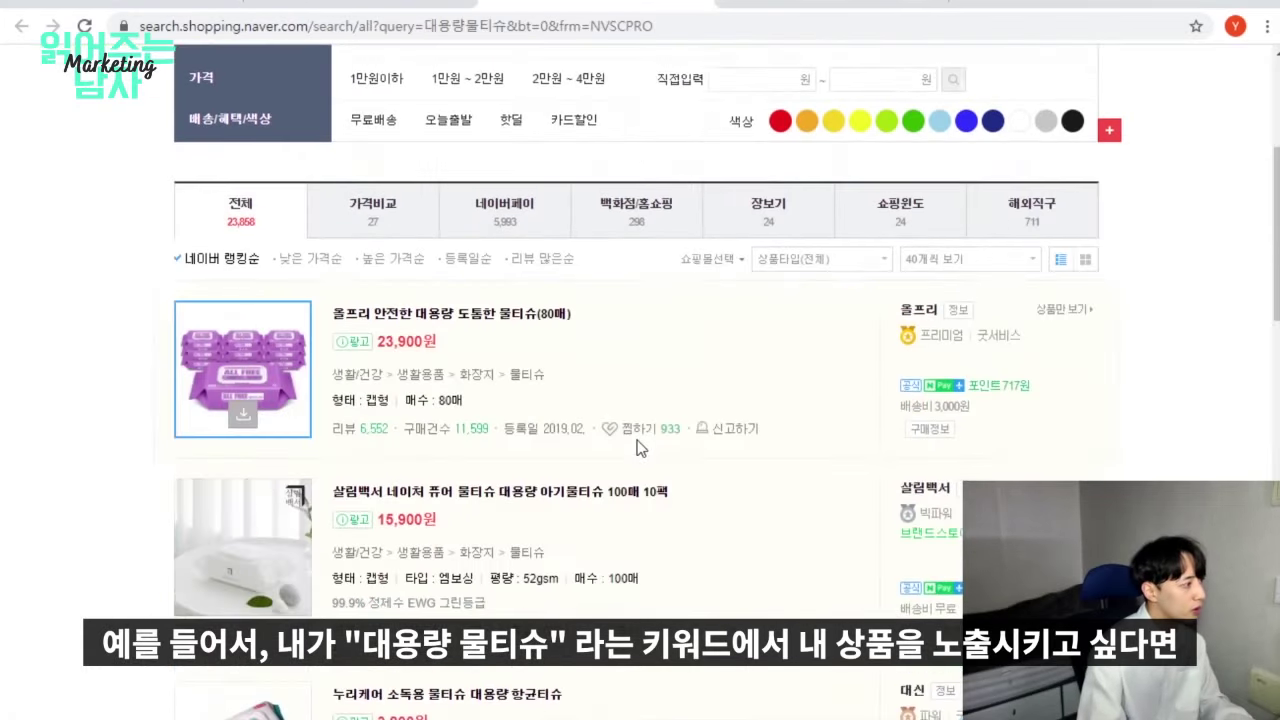
scroll(641, 448, "down", 5)
scroll(624, 458, "down", 2)
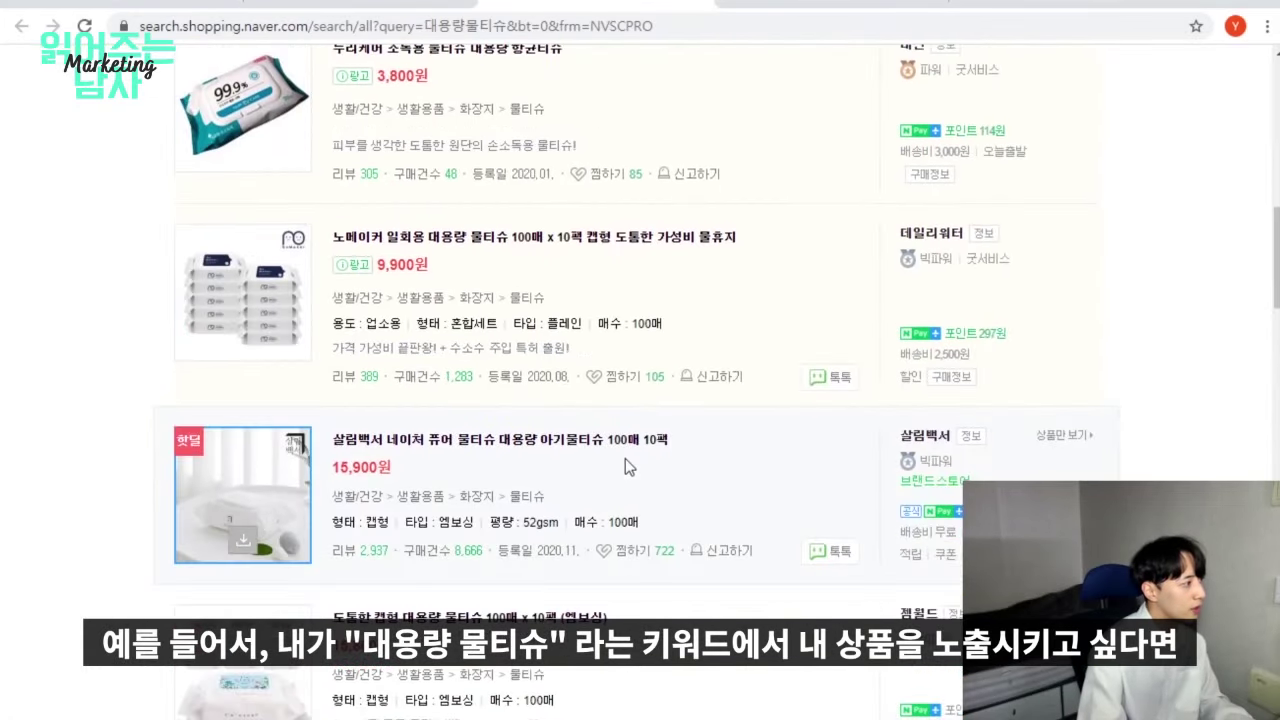
left_click_drag(545, 507, 336, 506)
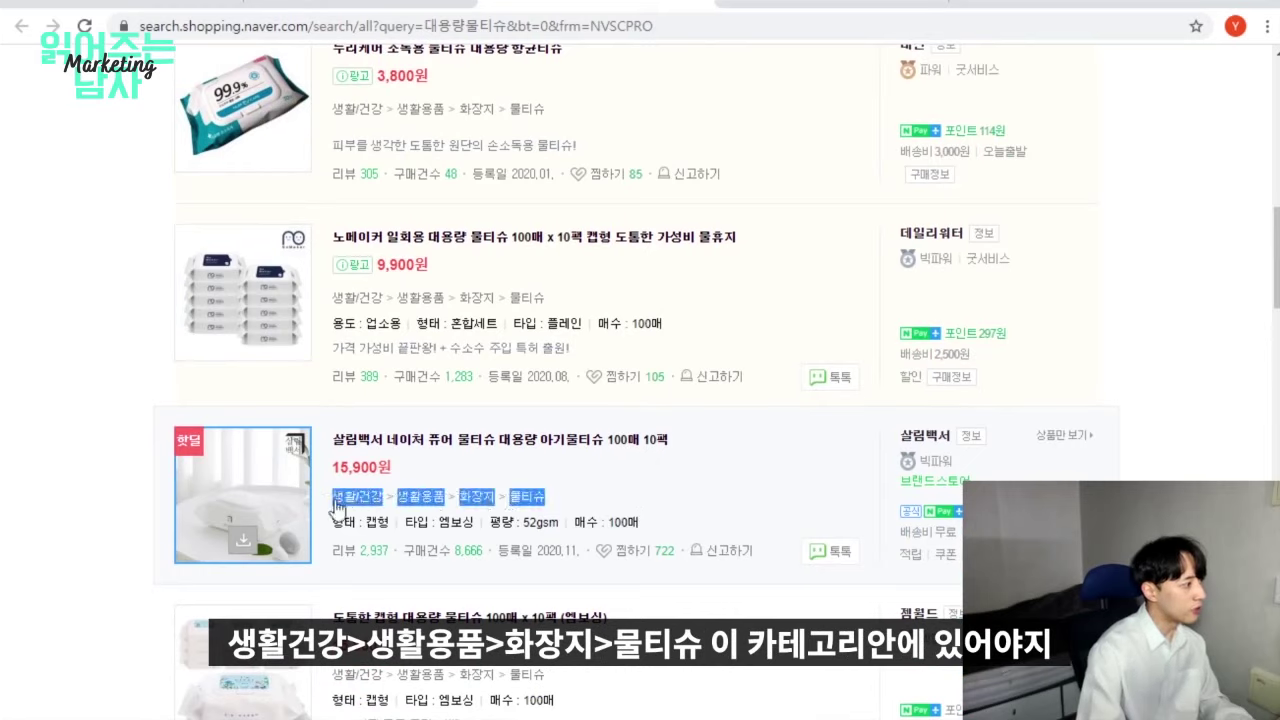
left_click(560, 501)
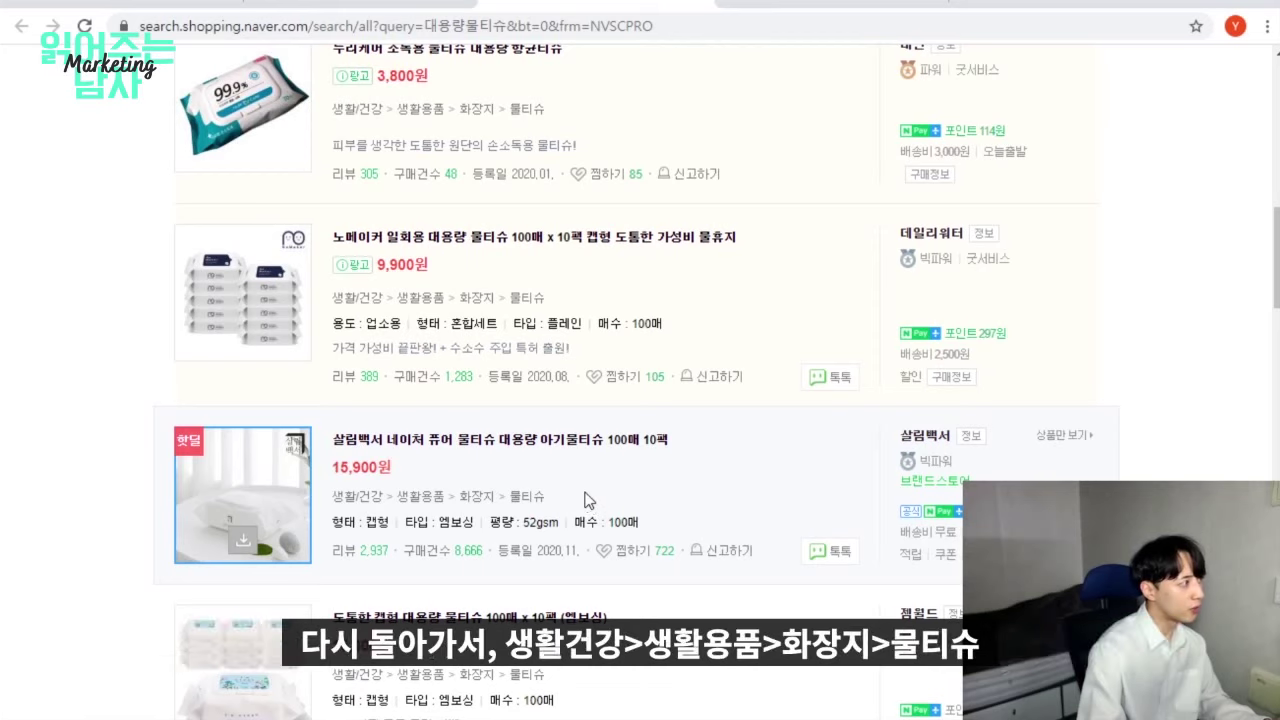
Set the product's category to 생활/건강 > 생활용품 > 화장지 > 물티슈 in the registration form
left_click(152, 5)
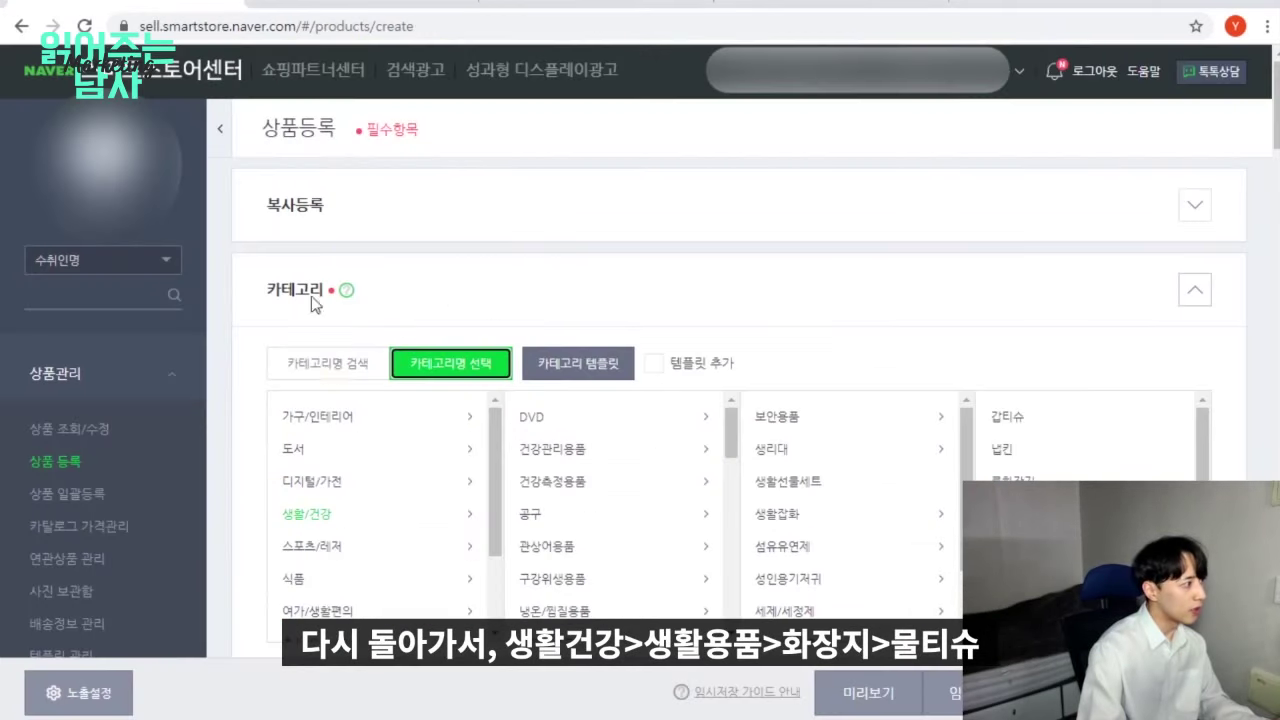
left_click(309, 523)
scroll(612, 512, "down", 5)
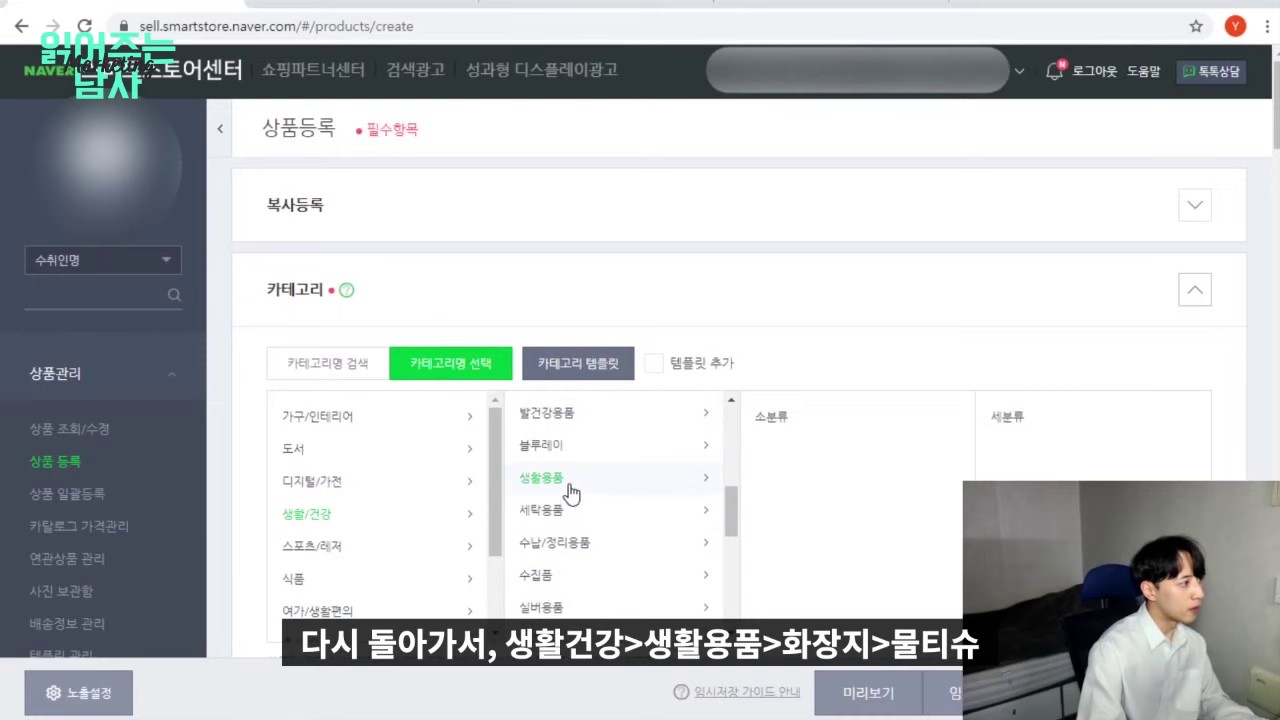
left_click(572, 482)
scroll(871, 535, "down", 3)
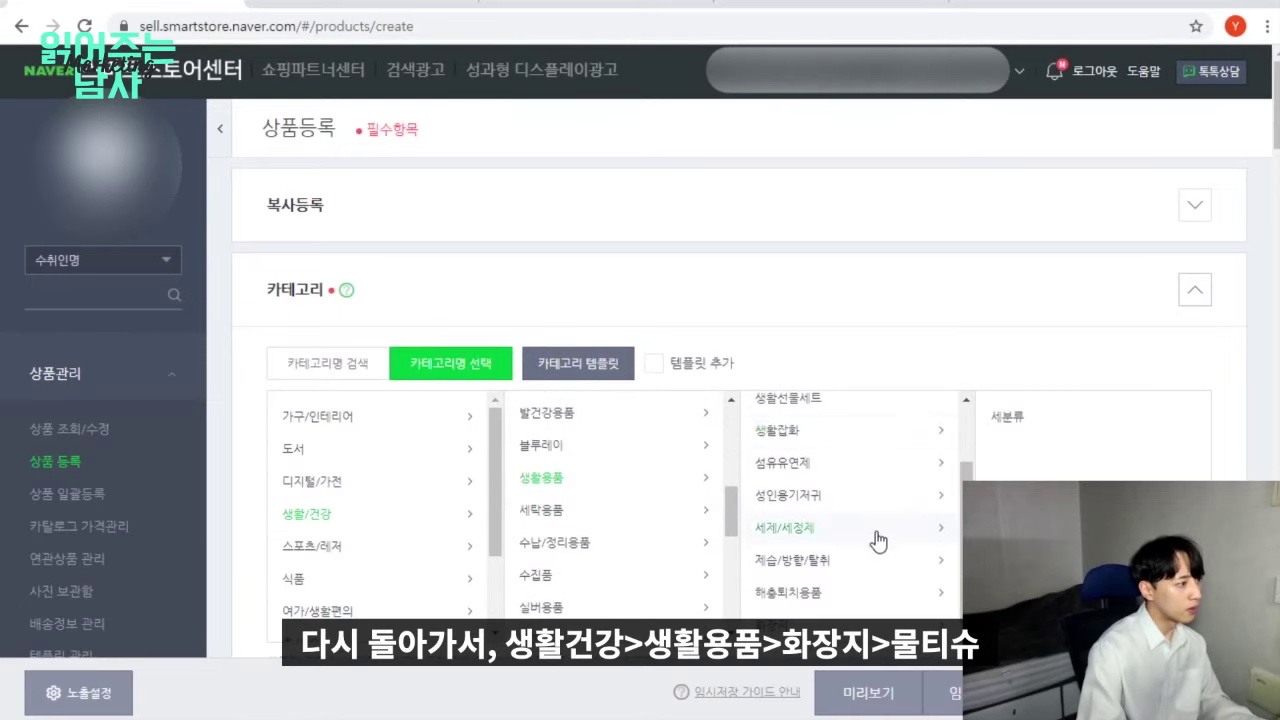
left_click(878, 527)
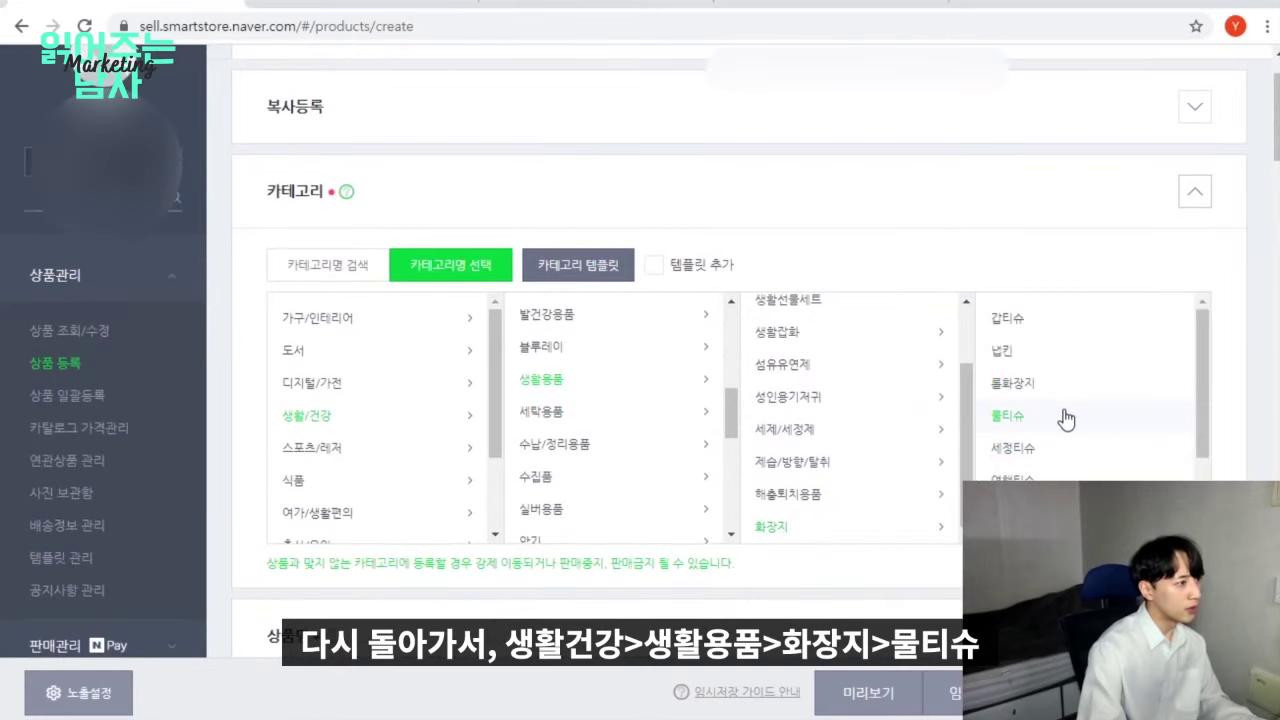
left_click(1060, 415)
left_click_drag(370, 571, 562, 579)
left_click(577, 580)
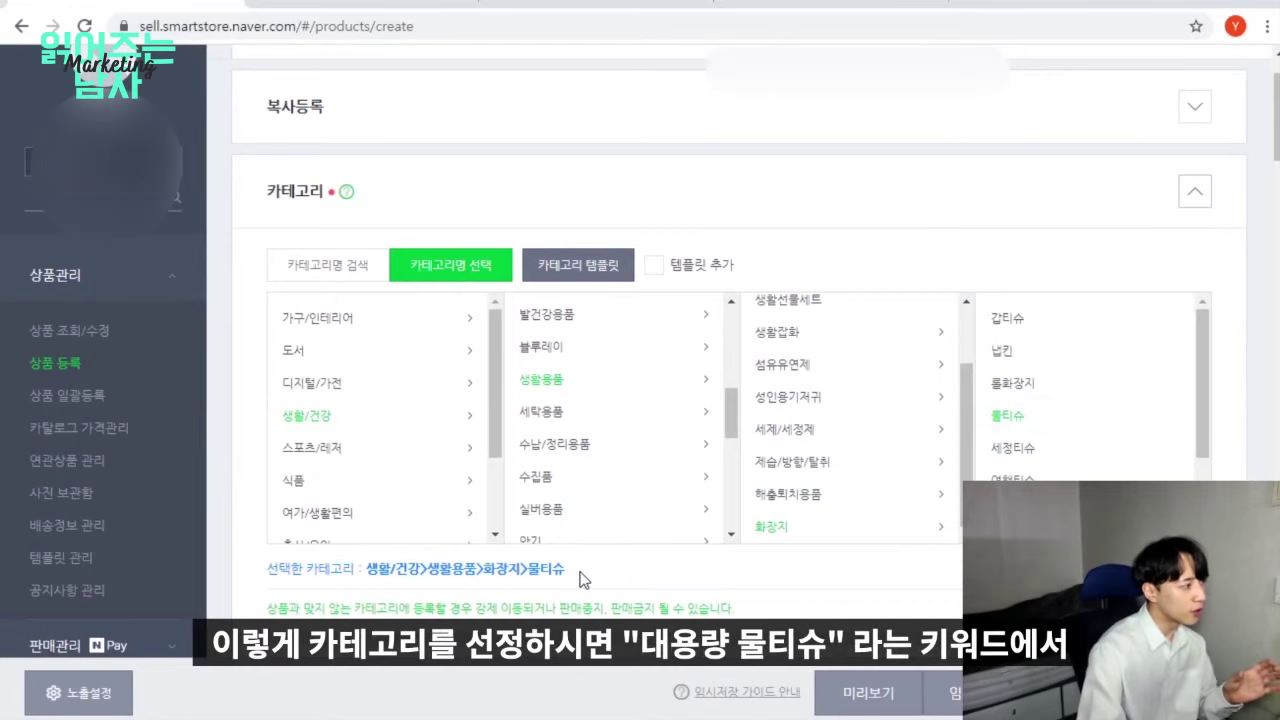
Recheck the 대용량물티슈 keyword and the 살림백서 product's category path, and return to the registration form's product name section
left_click(363, 5)
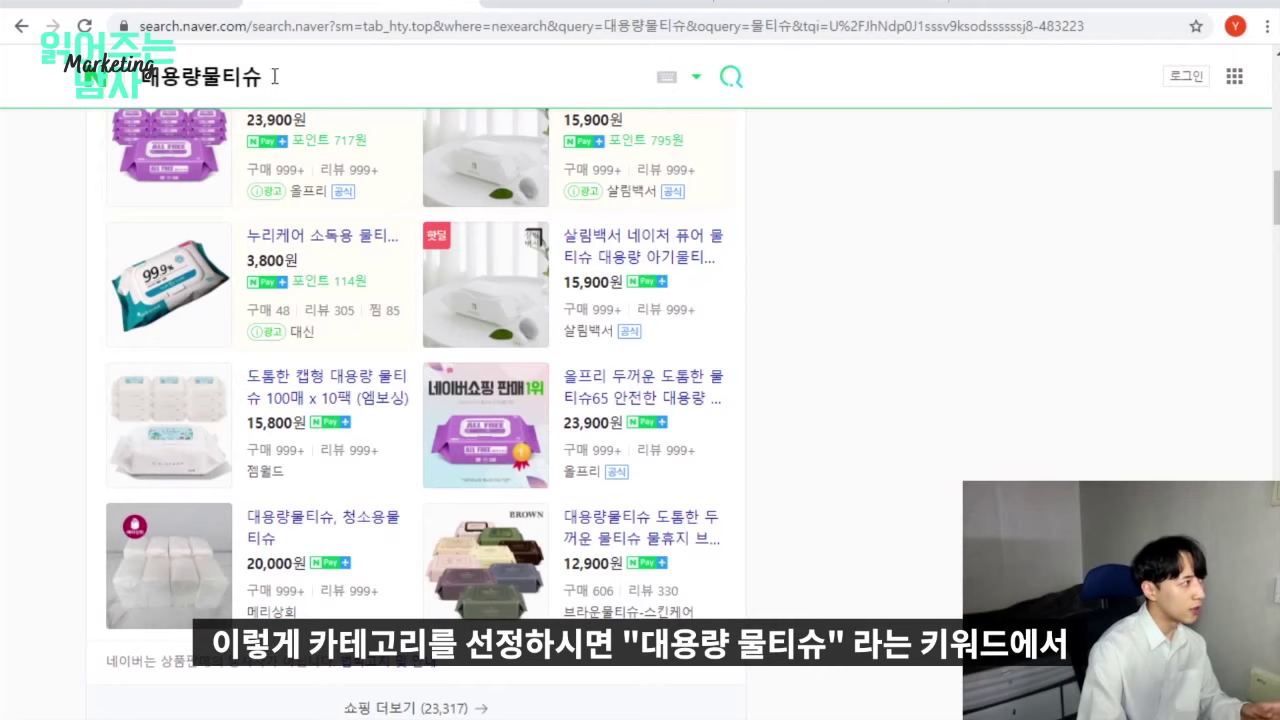
left_click_drag(276, 77, 130, 80)
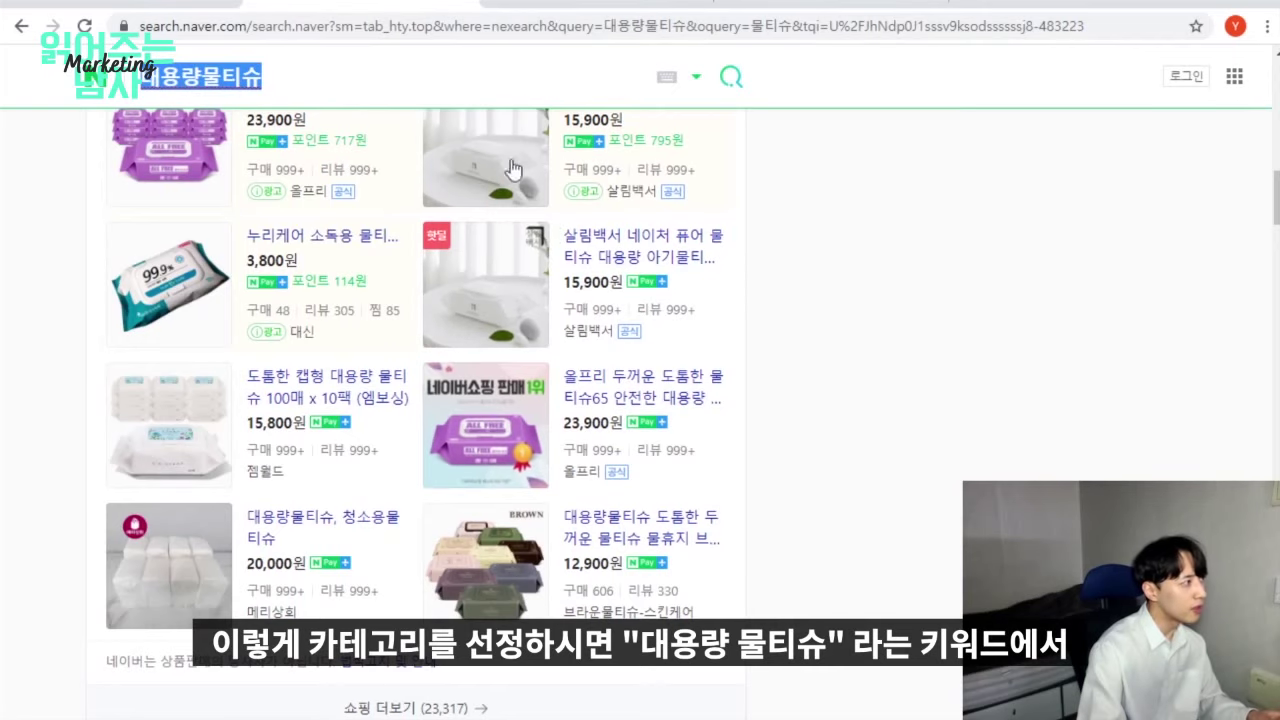
left_click(590, 5)
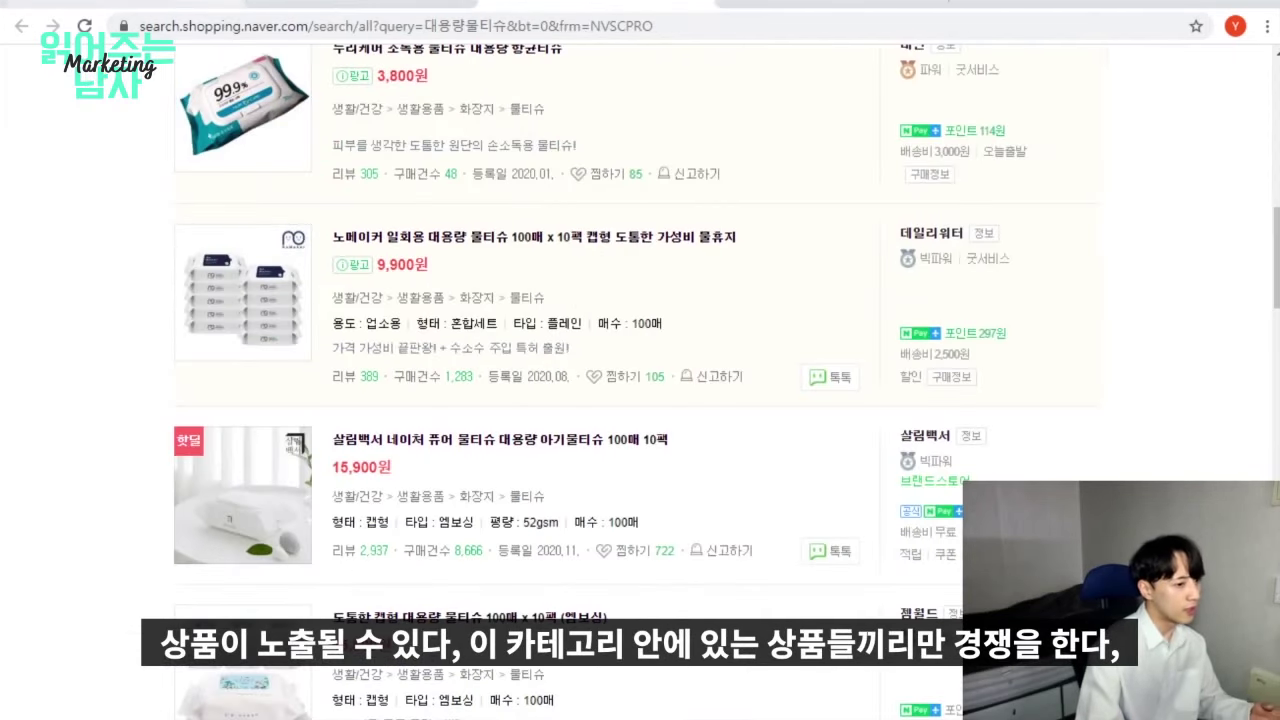
left_click_drag(552, 497, 332, 497)
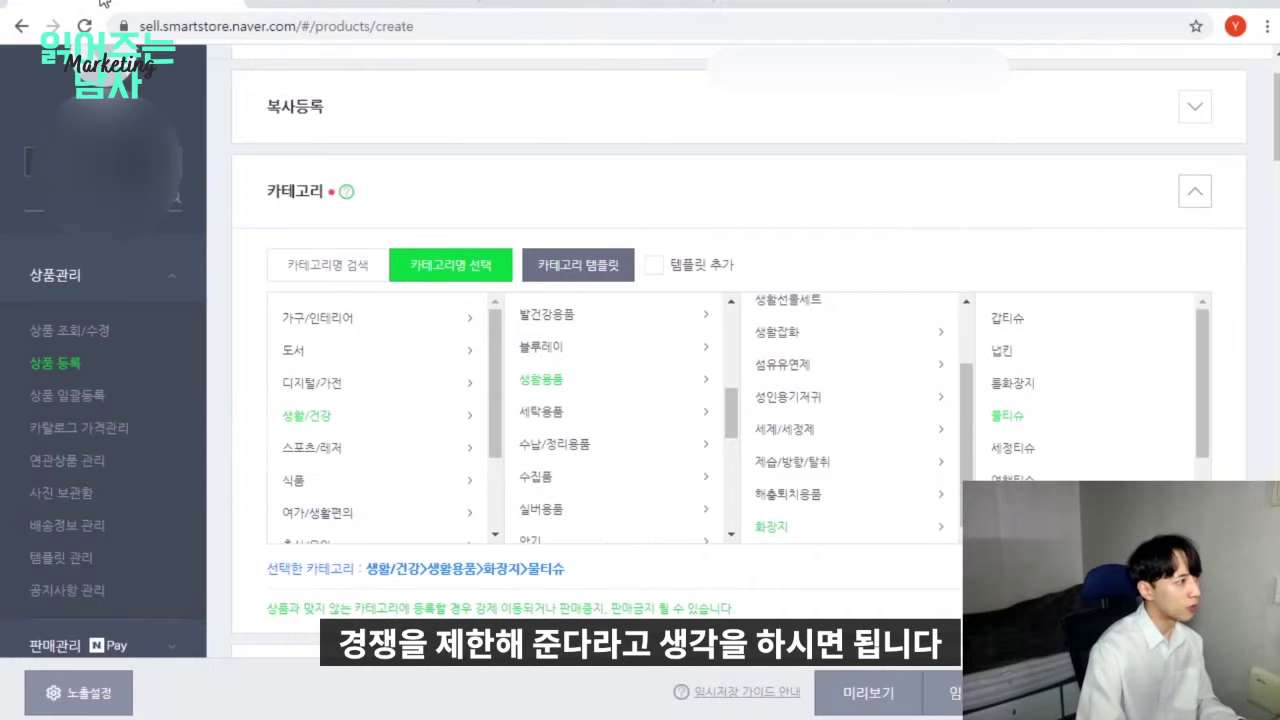
left_click(102, 4)
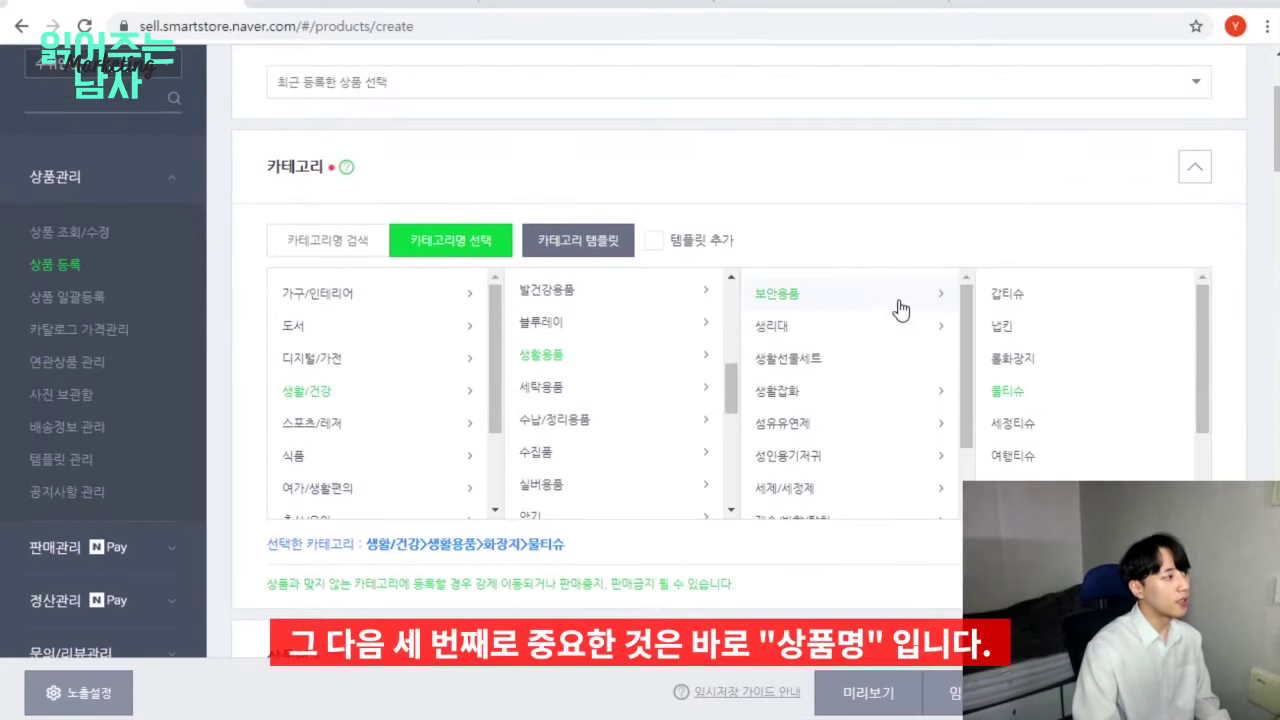
scroll(942, 568, "down", 3)
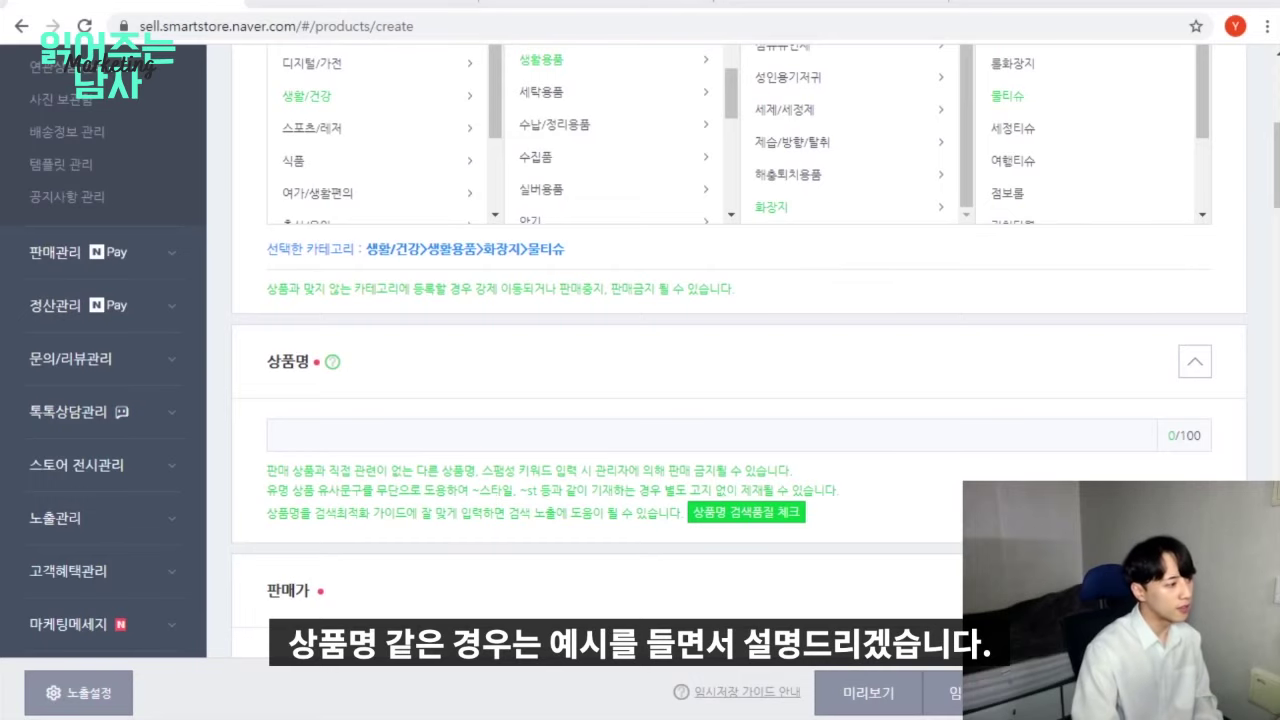
Switch to the Excel workbook and review the wet tissue keywords in B4:B10
key("alt+Tab")
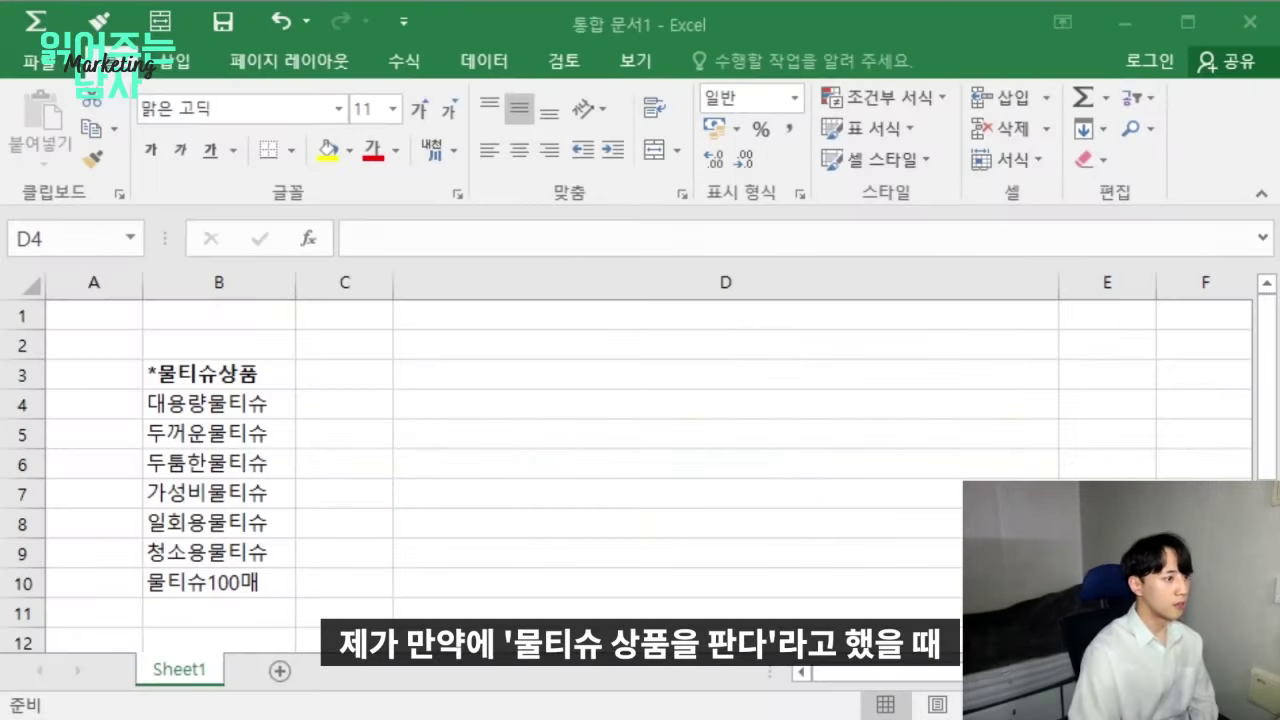
left_click(516, 412)
left_click_drag(250, 408, 262, 588)
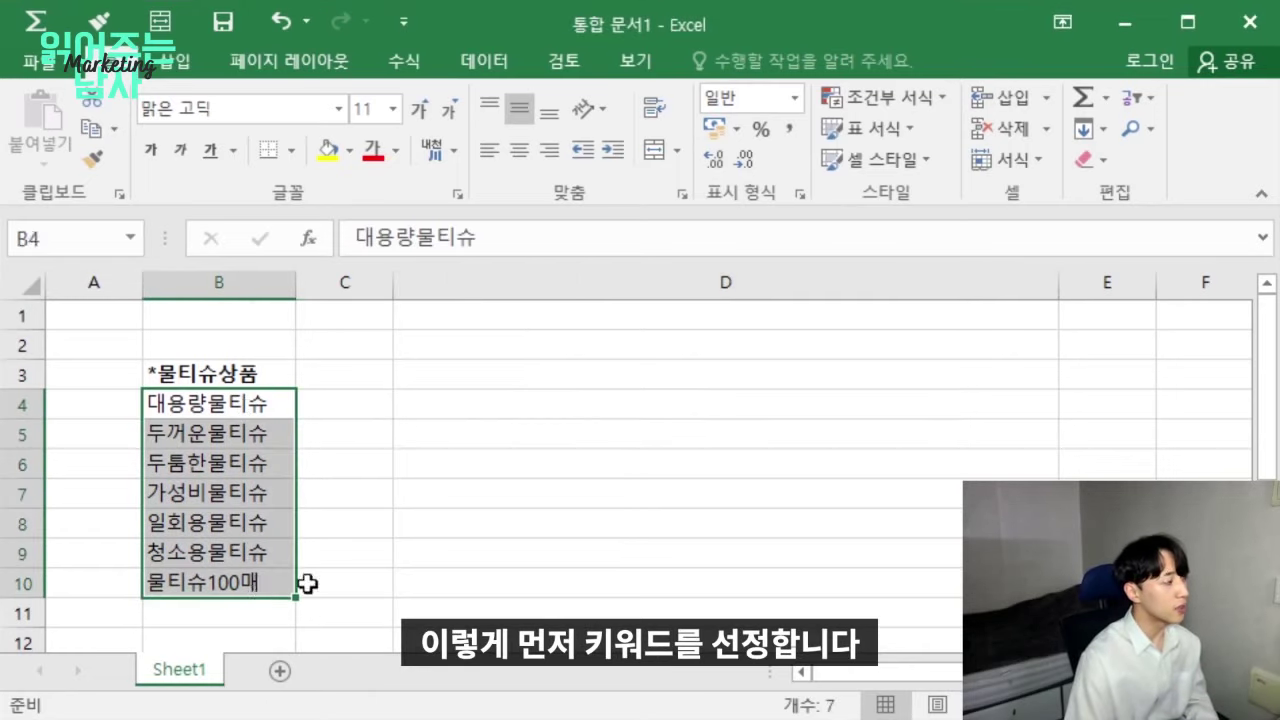
Enter the product name "하기스 대용량 두꺼운 두툼한 가성비 일회용 청소용 물티슈 100매" in cell D4
left_click(443, 407)
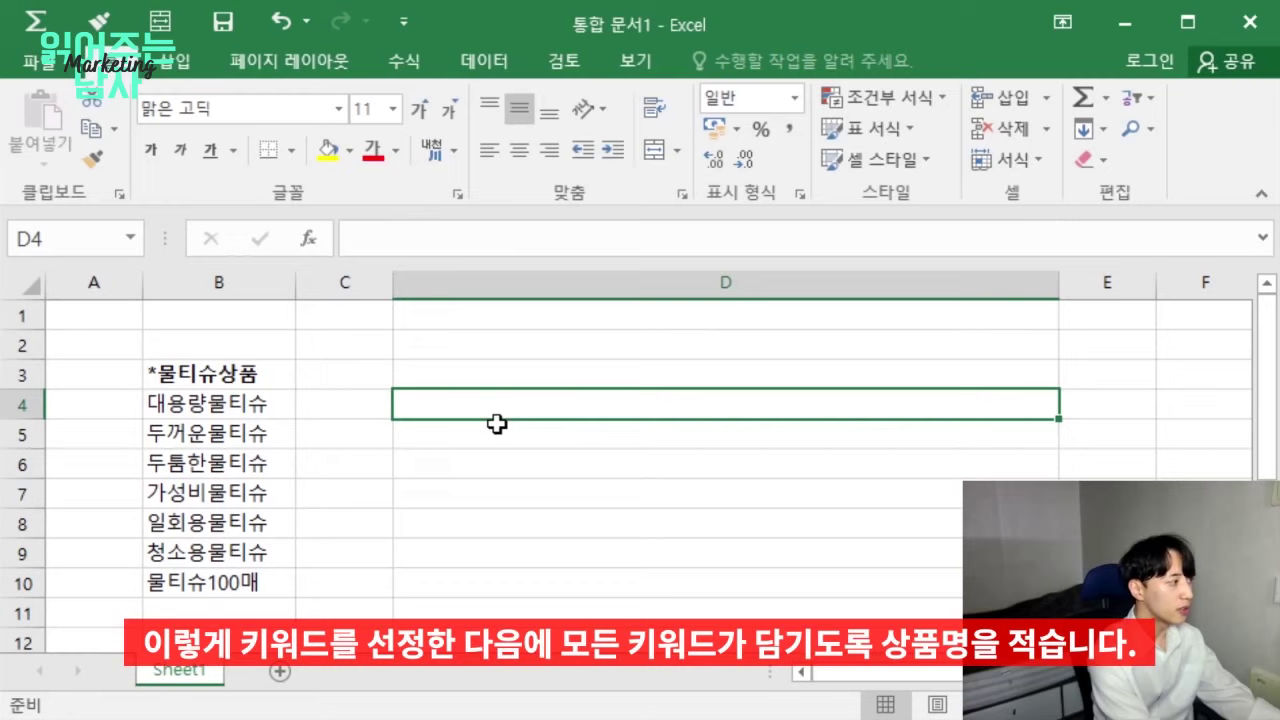
type("하기스 ")
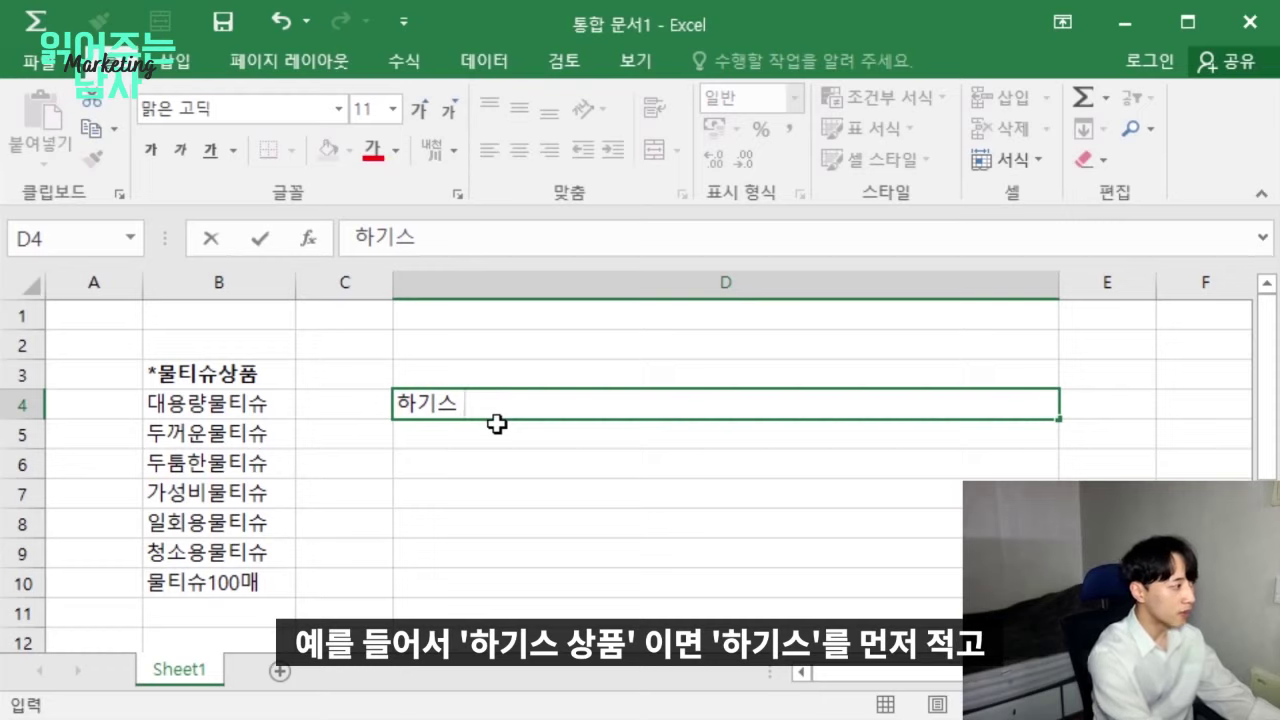
type("대용량 두")
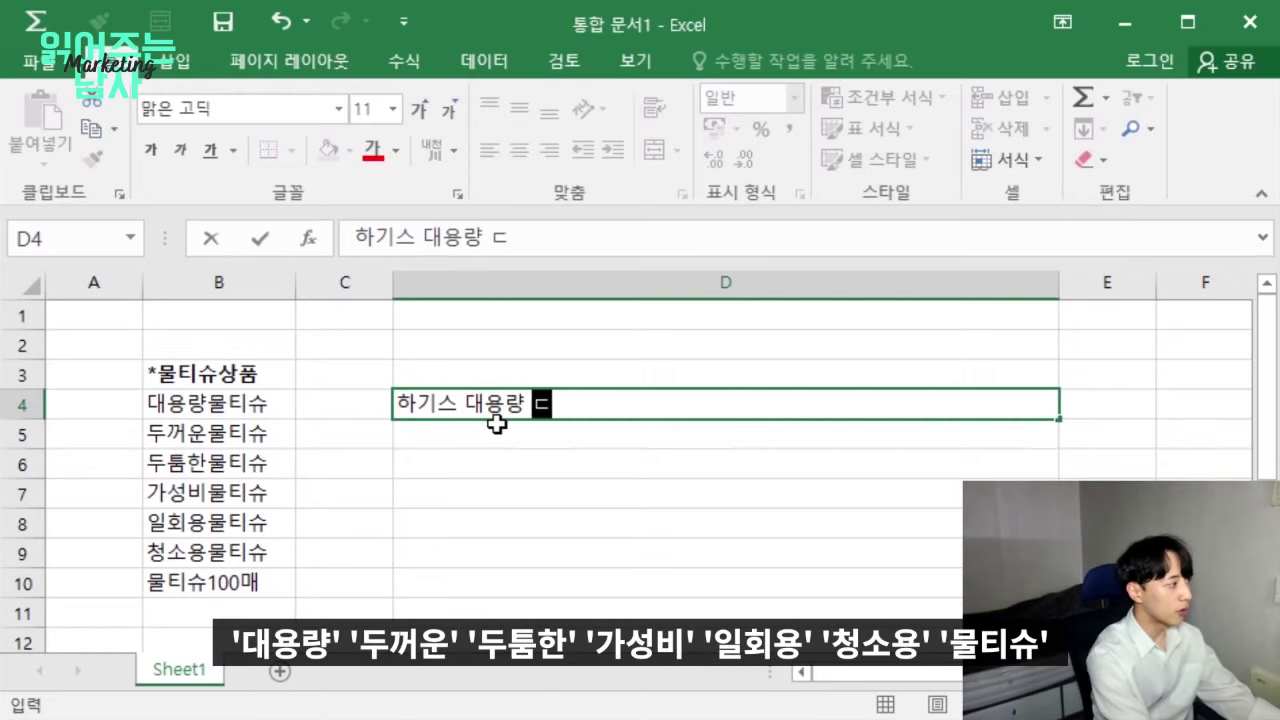
type("꺼운 두툼한 가성비")
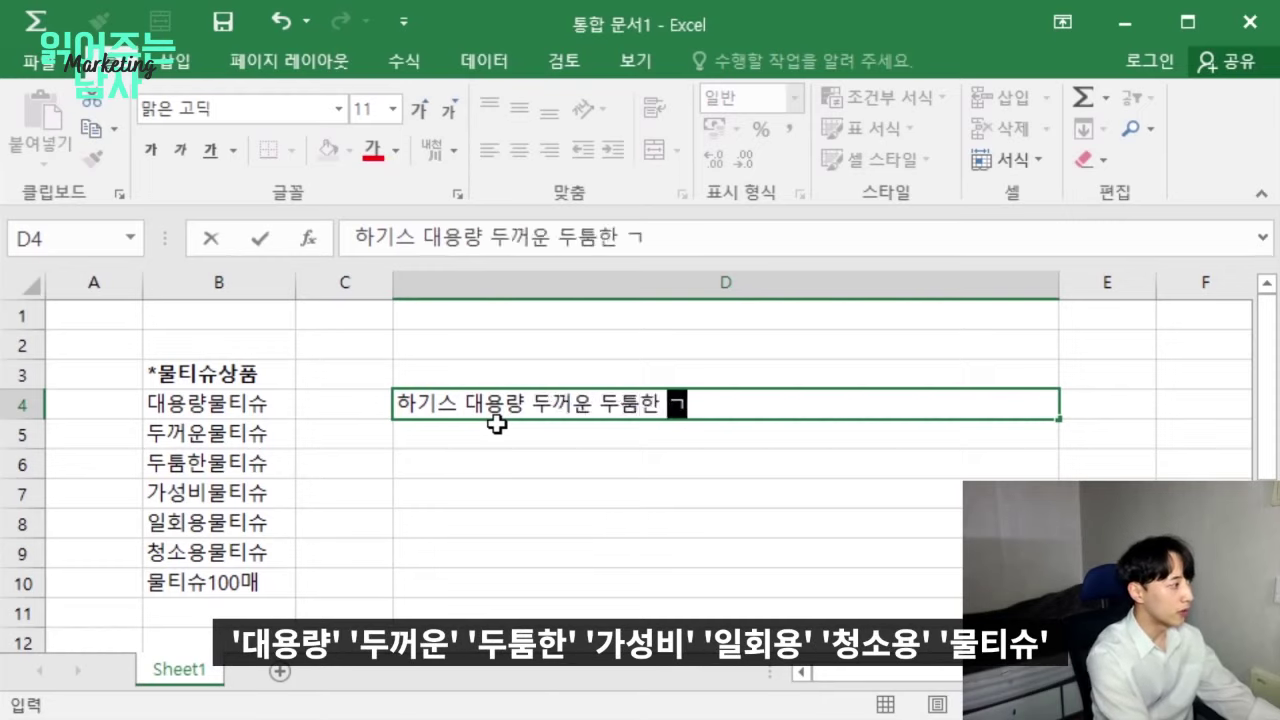
type(" 일회용 청소")
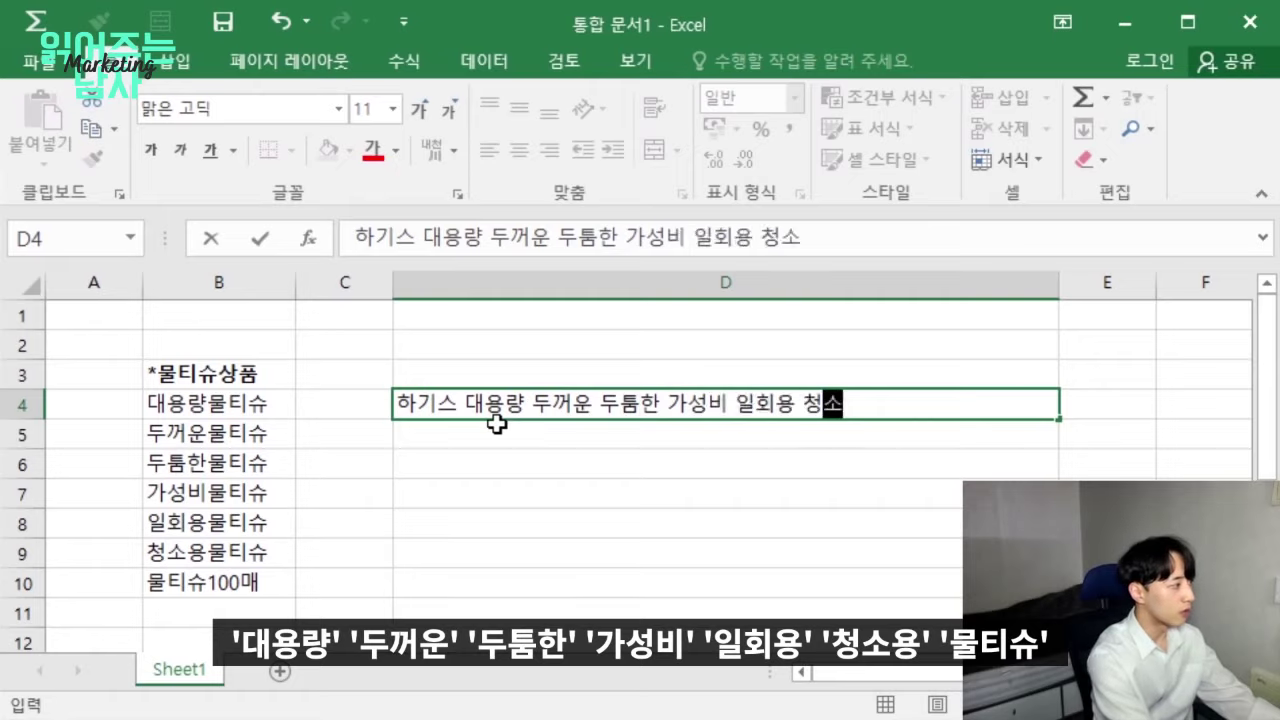
type("용 물티슈 10")
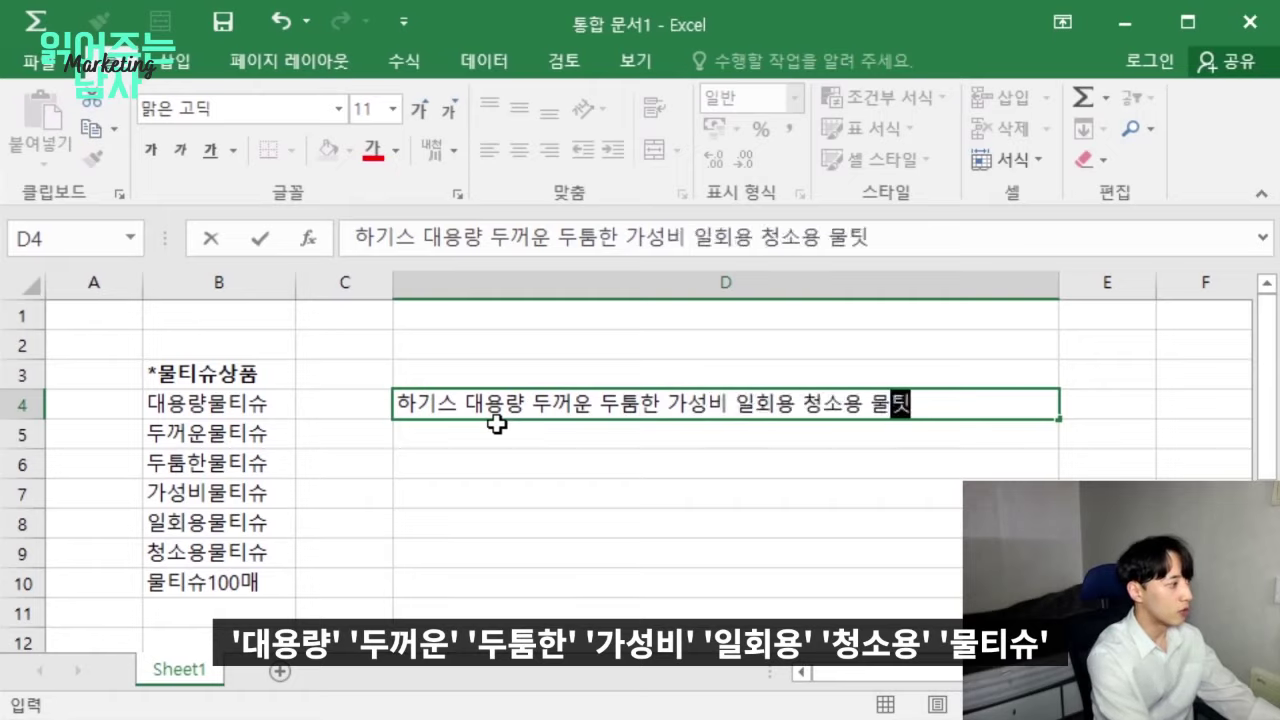
type("0매")
key("Return")
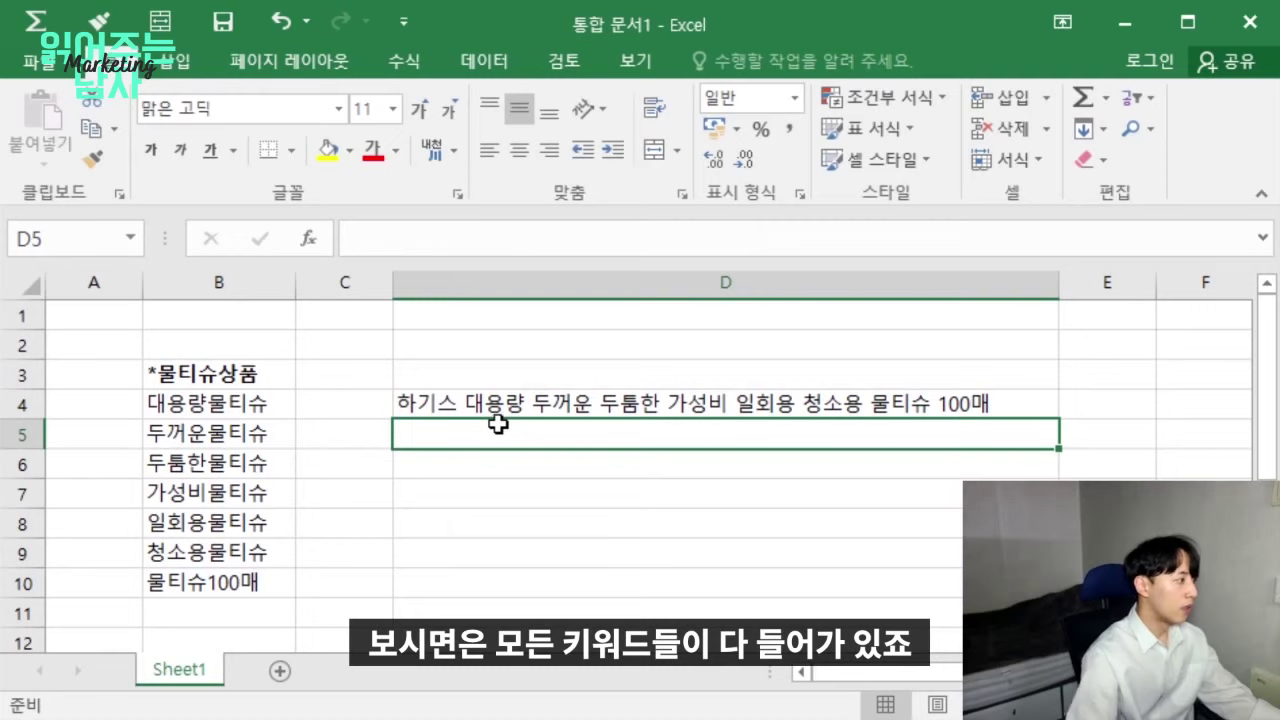
Check the words of the 대용량물티슈 and 두꺼운물티슈 keywords against the product name in D4
double_click(200, 410)
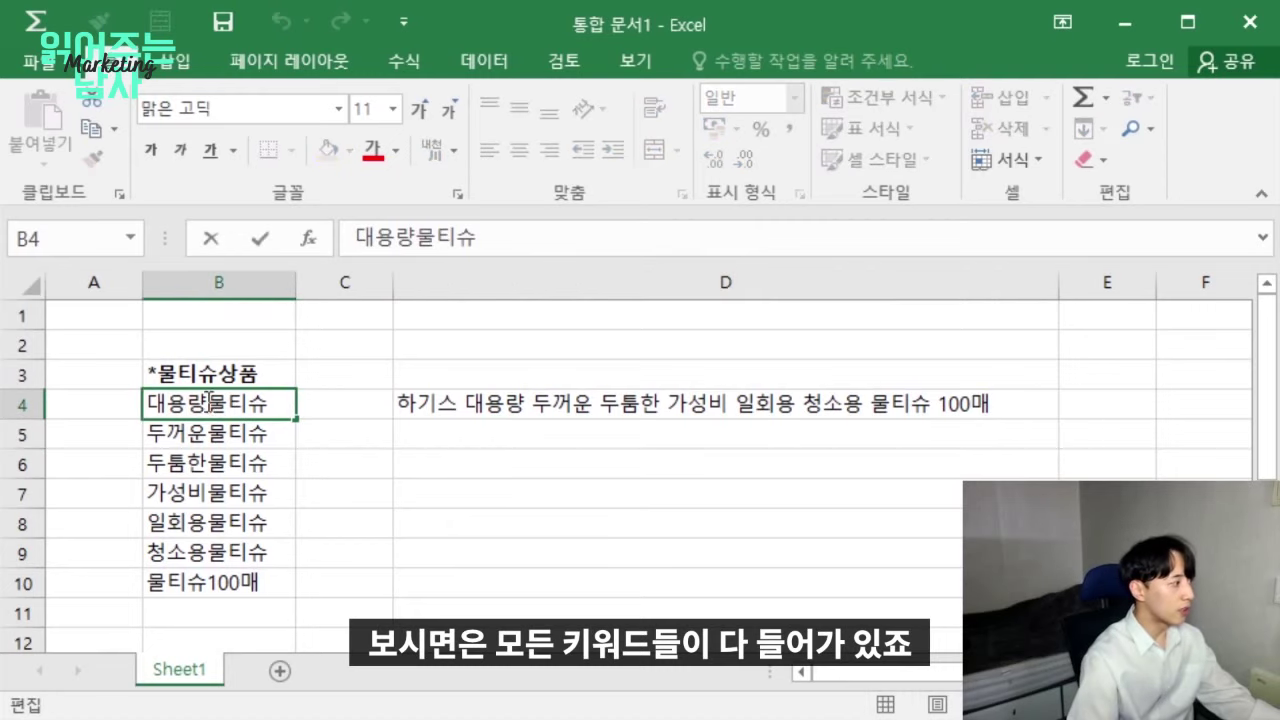
left_click_drag(265, 405, 146, 405)
double_click(534, 405)
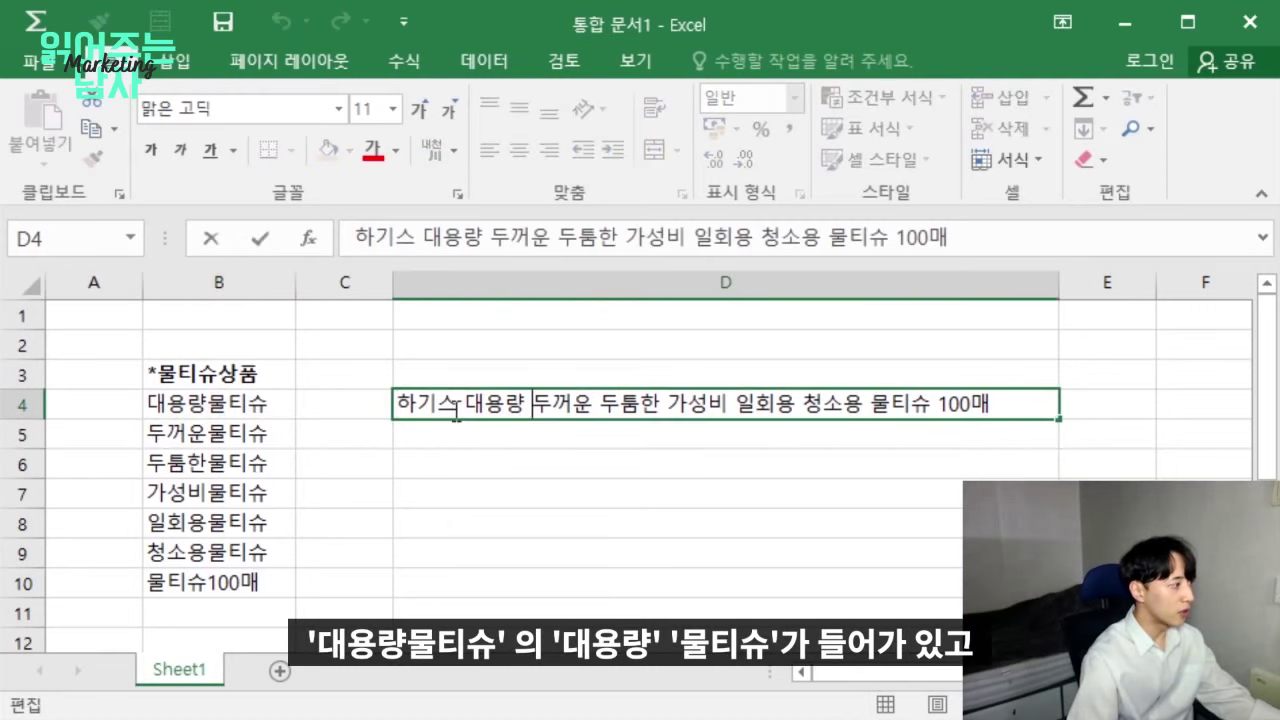
left_click_drag(460, 405, 510, 410)
left_click_drag(866, 405, 932, 405)
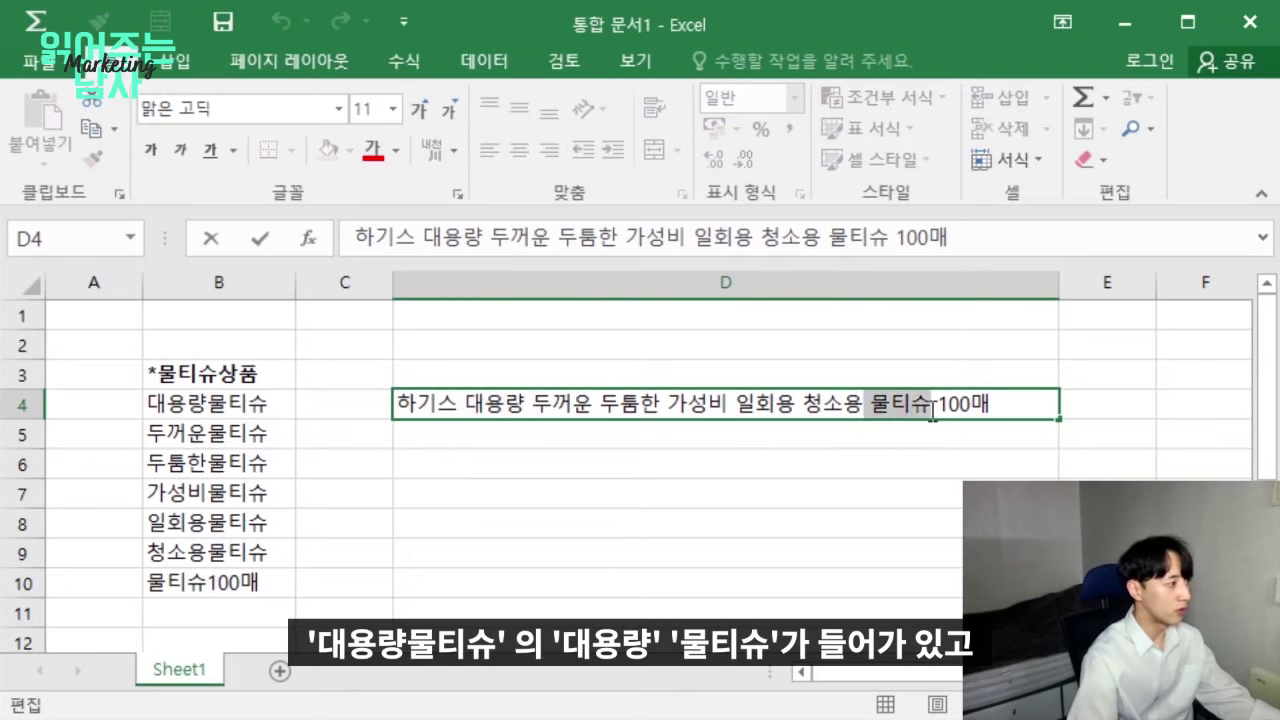
double_click(250, 434)
double_click(534, 408)
left_click_drag(532, 406, 594, 408)
left_click_drag(866, 405, 900, 405)
left_click(880, 450)
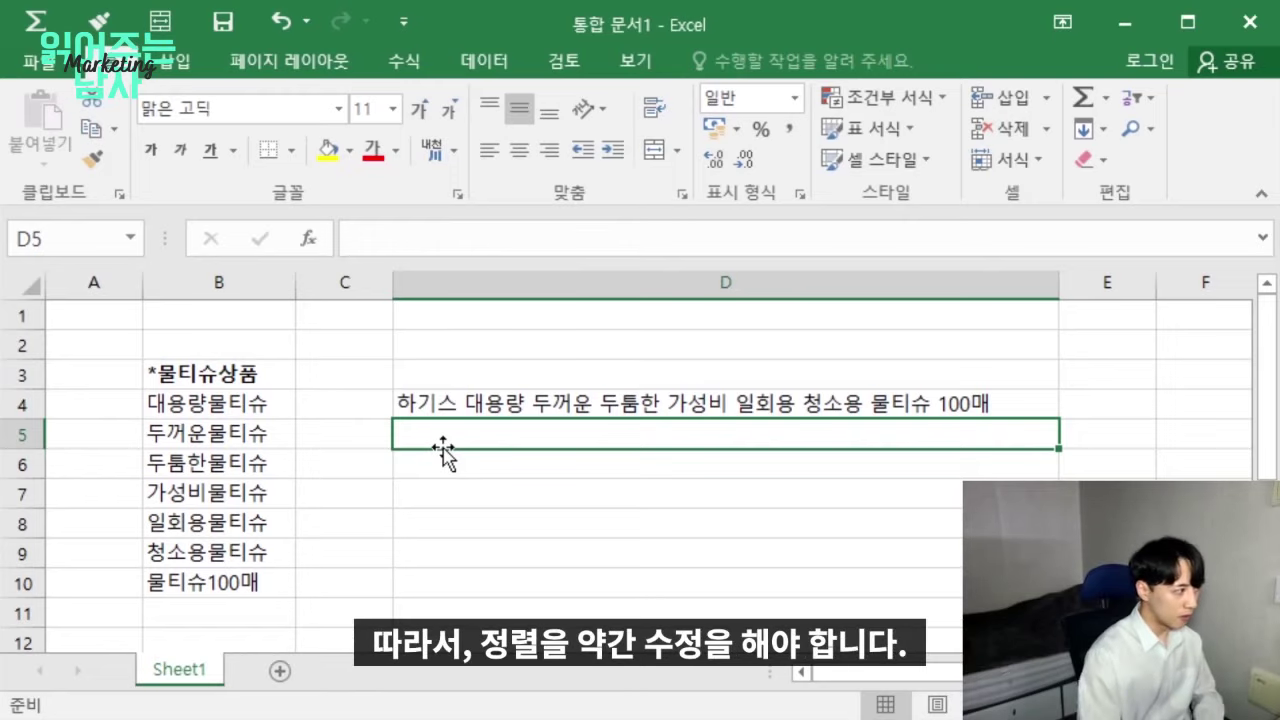
Enter the reordered product name "하기스 대용량 물티슈 100매 두꺼운 두툼한 가성비 일회용 청소용 티슈" in cell D6
key("Down")
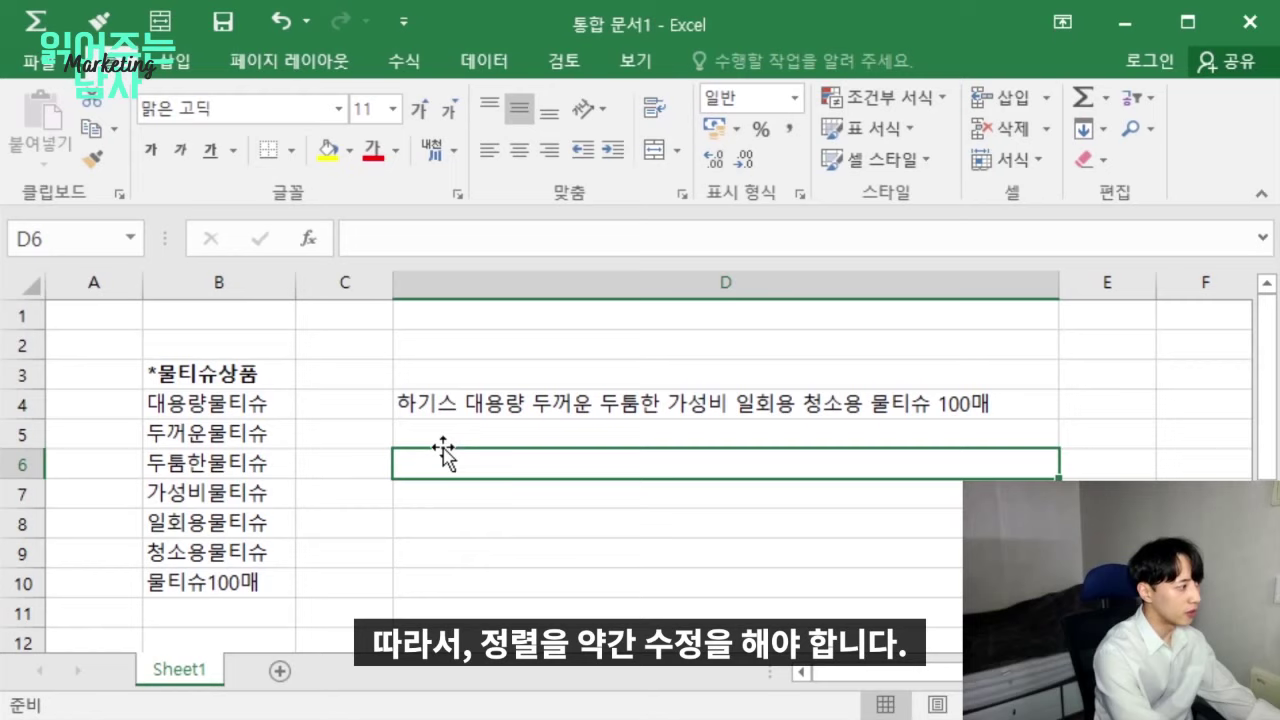
type("하기스 대용량 물팃")
type("슈 100매 ")
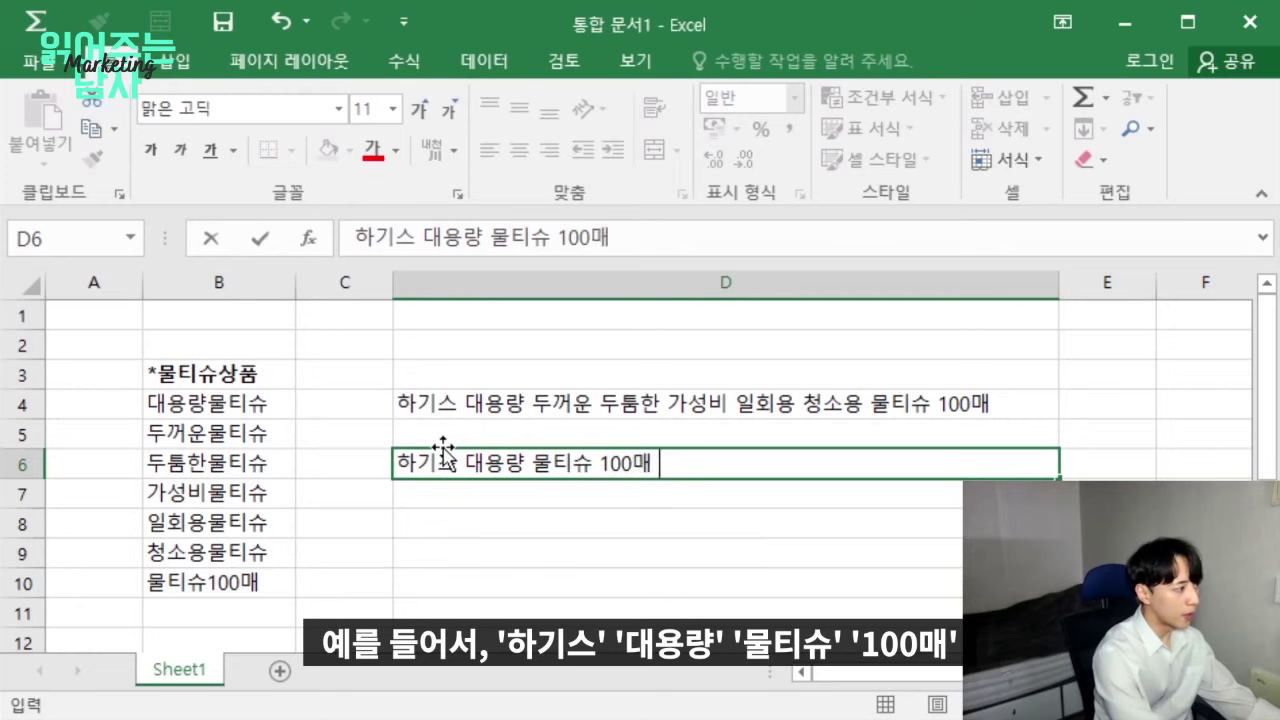
type("두꺼운 두툼한 가성비 일회용ㅊ청소용 티슈")
key("Return")
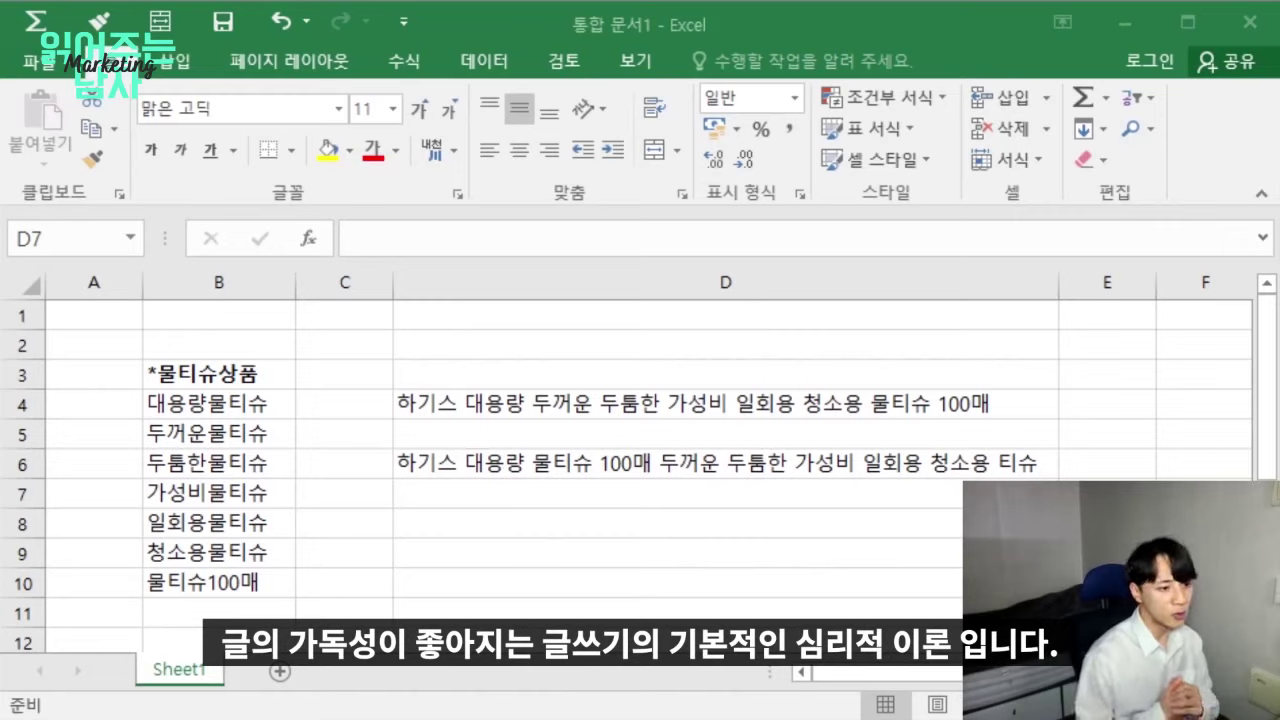
Compare the wording of the product names in D4 and D6, looking at where 물티슈 and 티슈 are placed
left_click(917, 399)
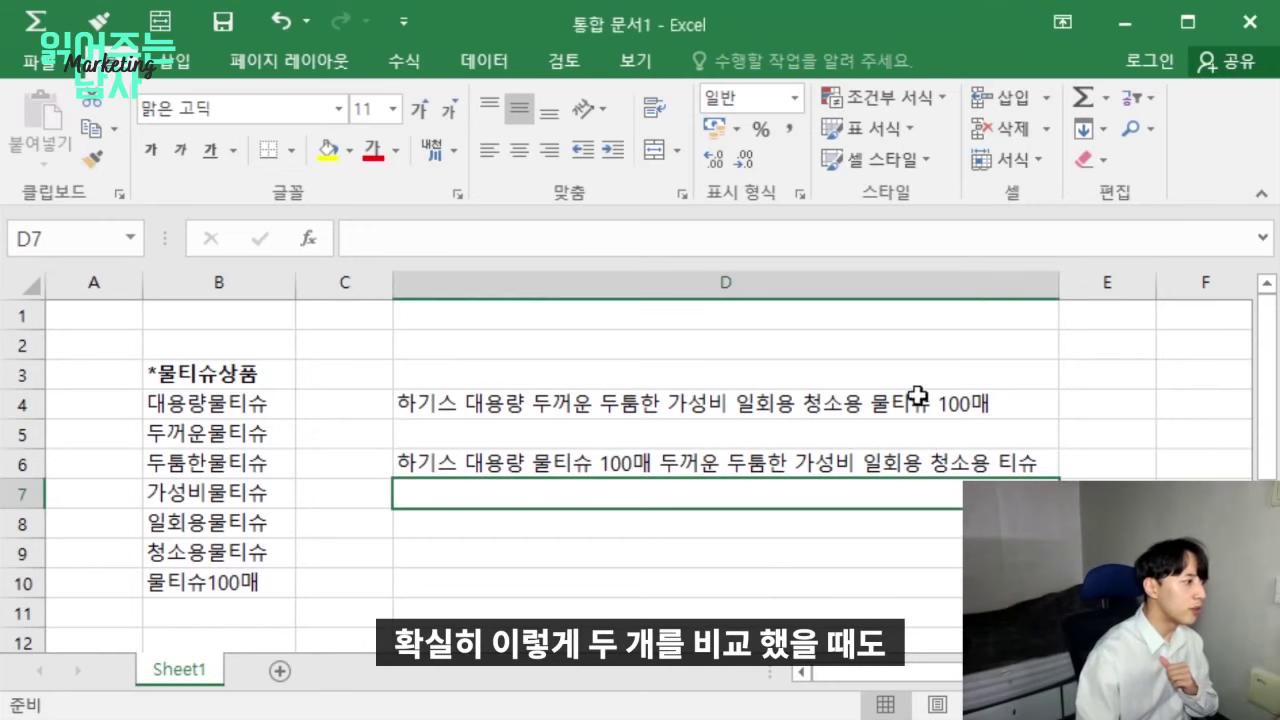
left_click(935, 410)
left_click(955, 466)
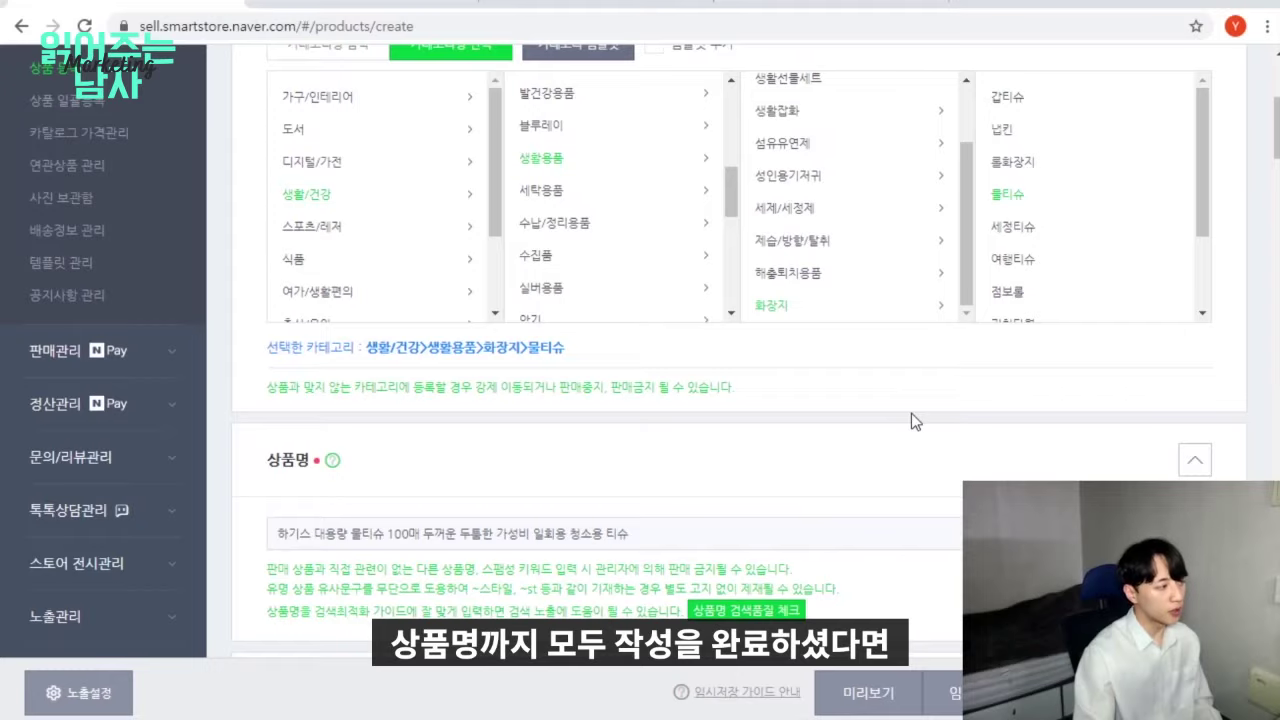
Examine the registration form from the product name down to the search settings, and return to the 상품 주요정보 section
scroll(911, 413, "down", 2)
scroll(911, 413, "down", 1)
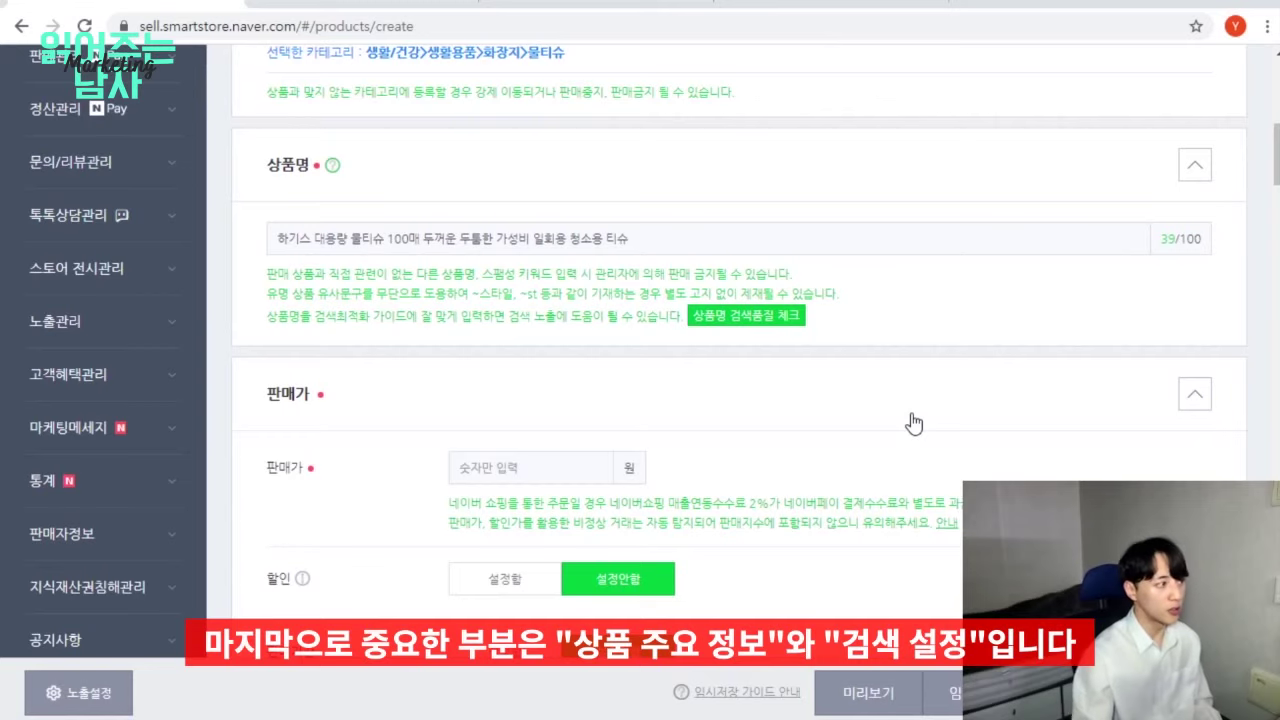
scroll(913, 424, "down", 15)
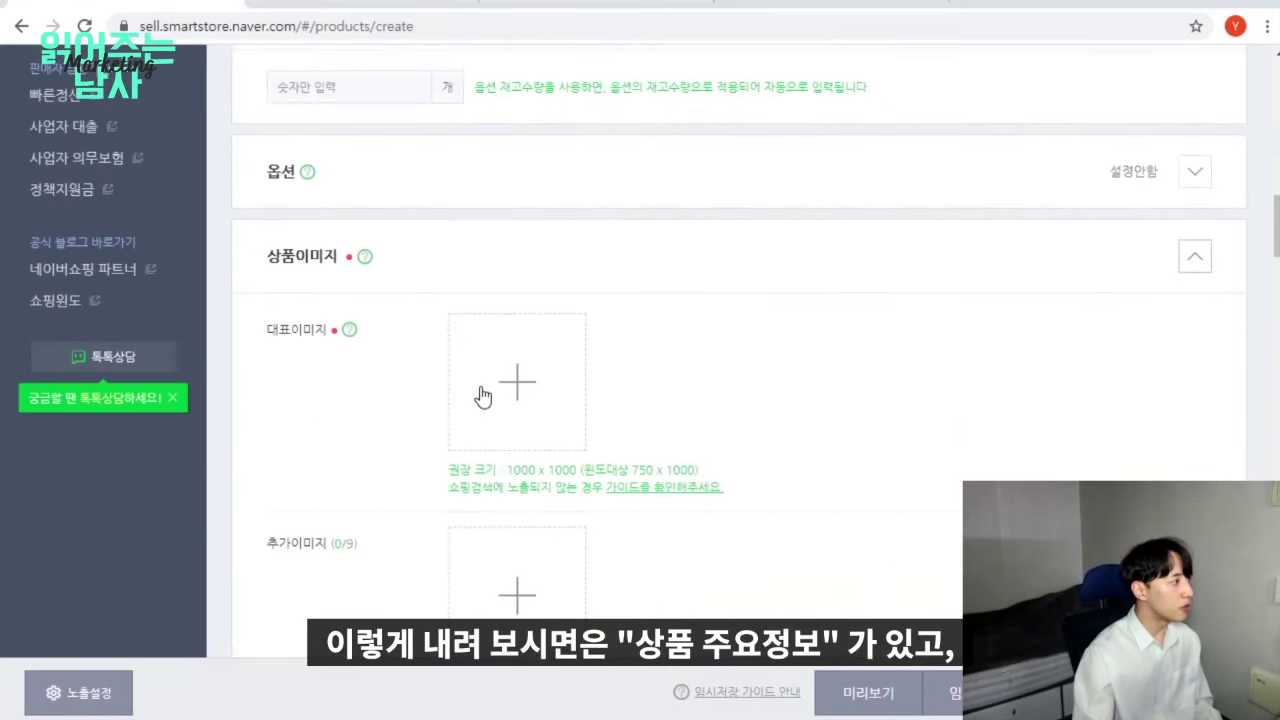
scroll(490, 396, "down", 12)
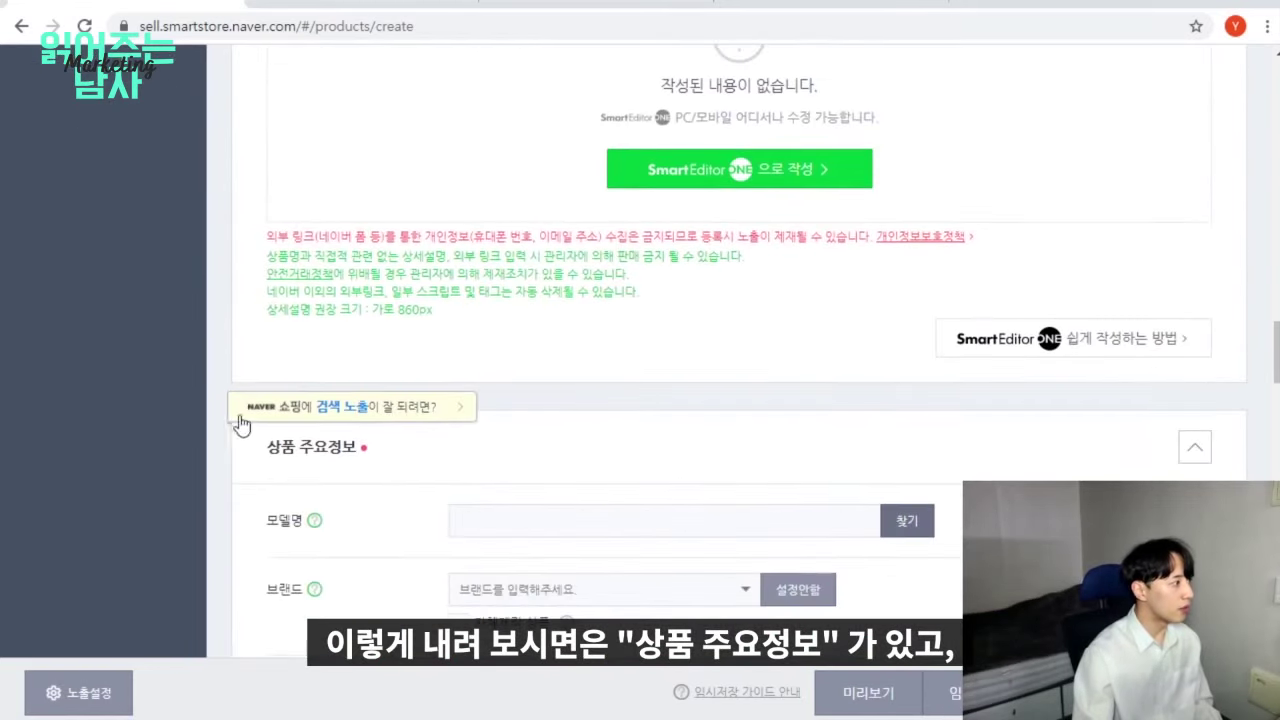
scroll(654, 461, "down", 10)
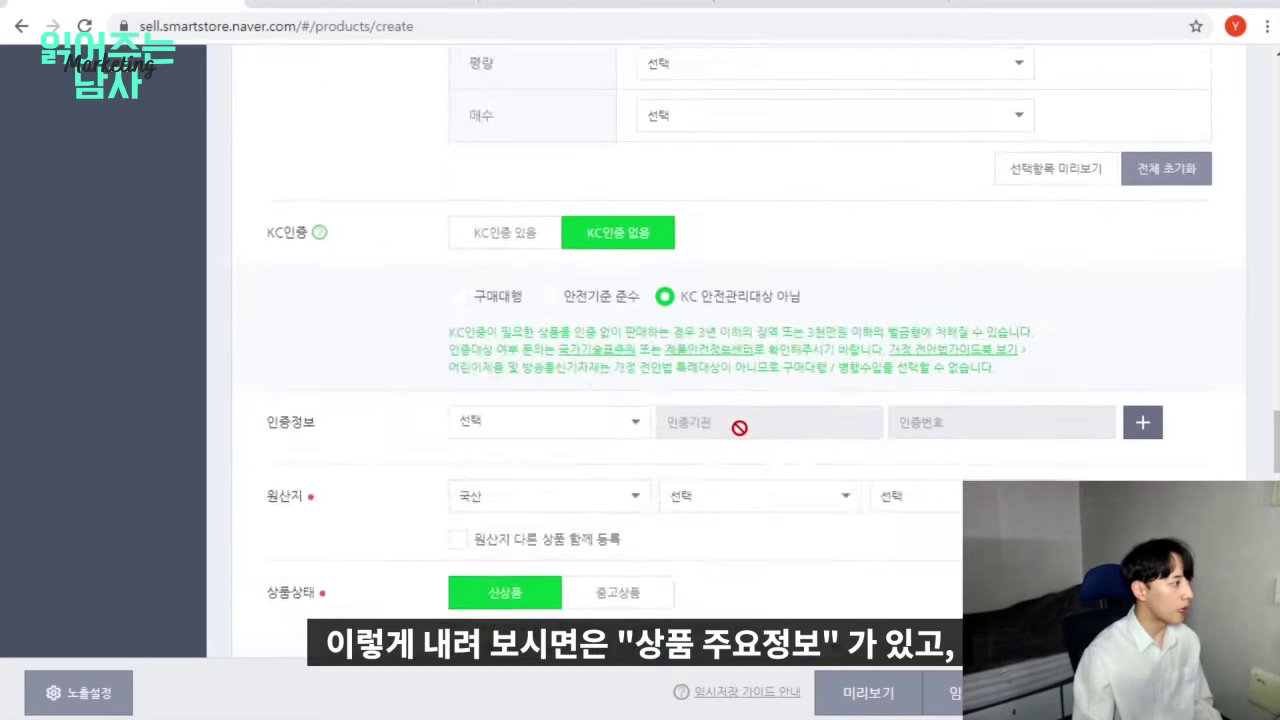
scroll(739, 428, "down", 10)
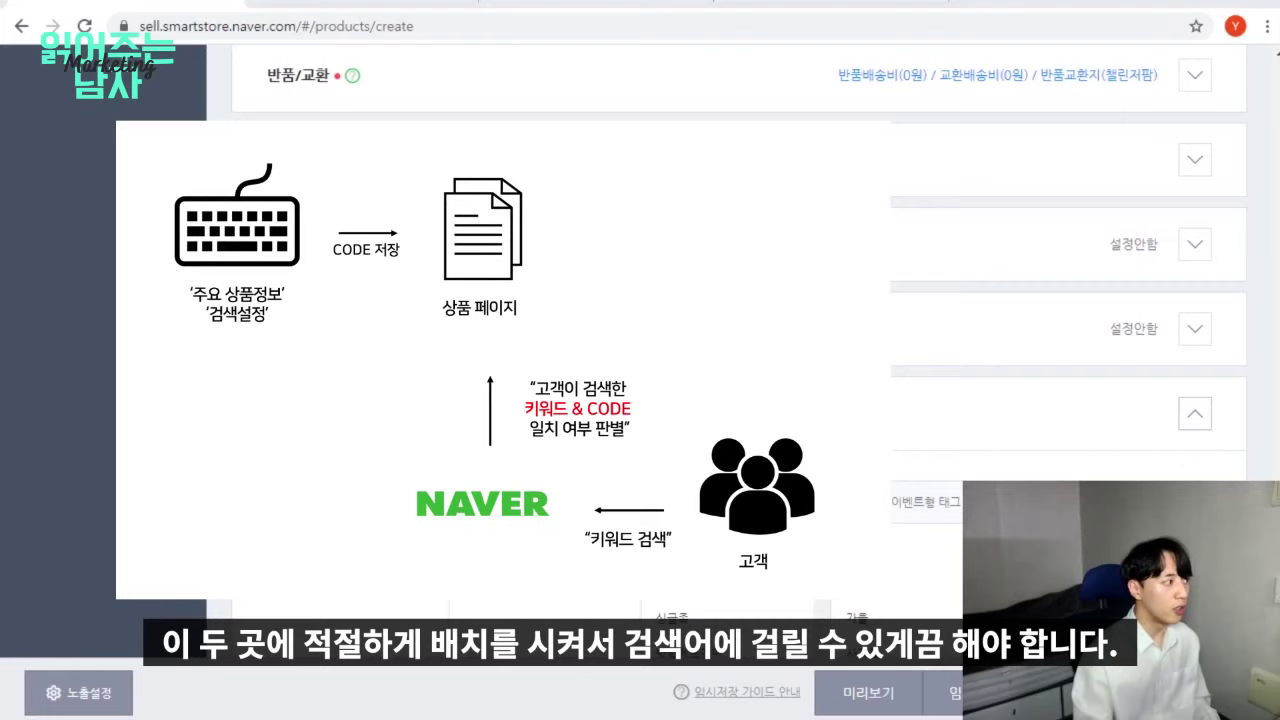
scroll(894, 434, "up", 6)
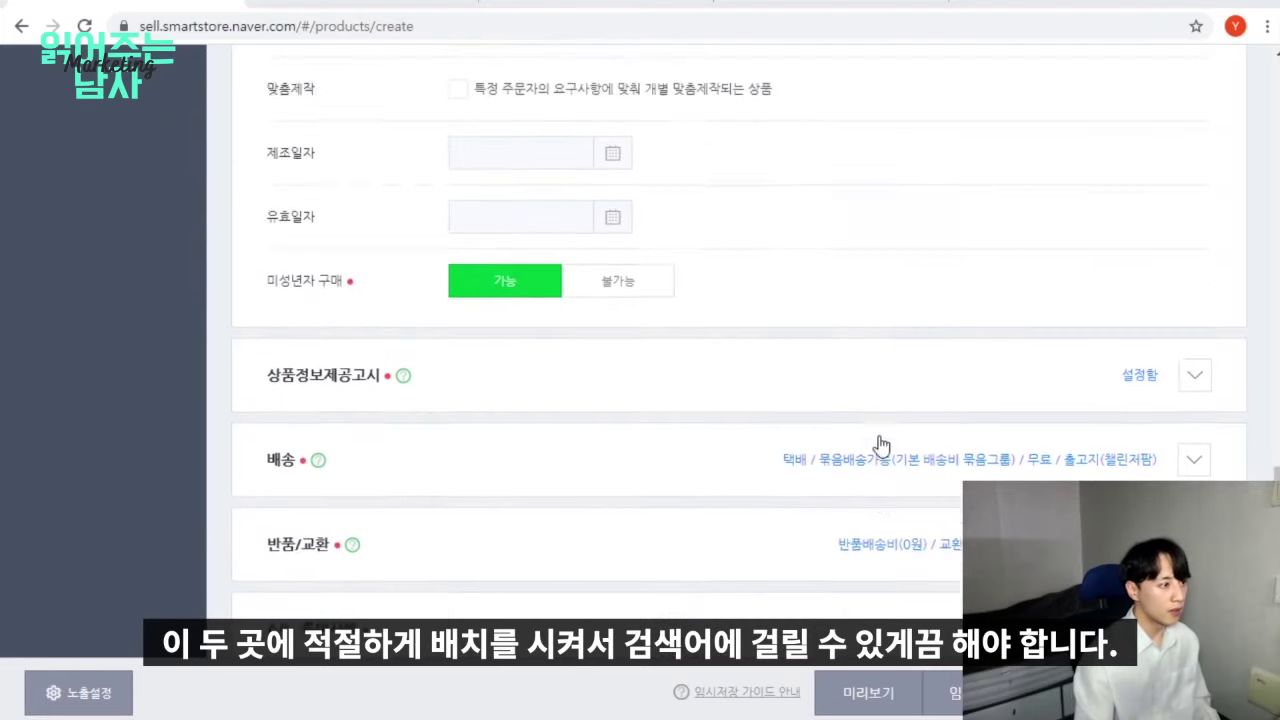
scroll(856, 460, "up", 15)
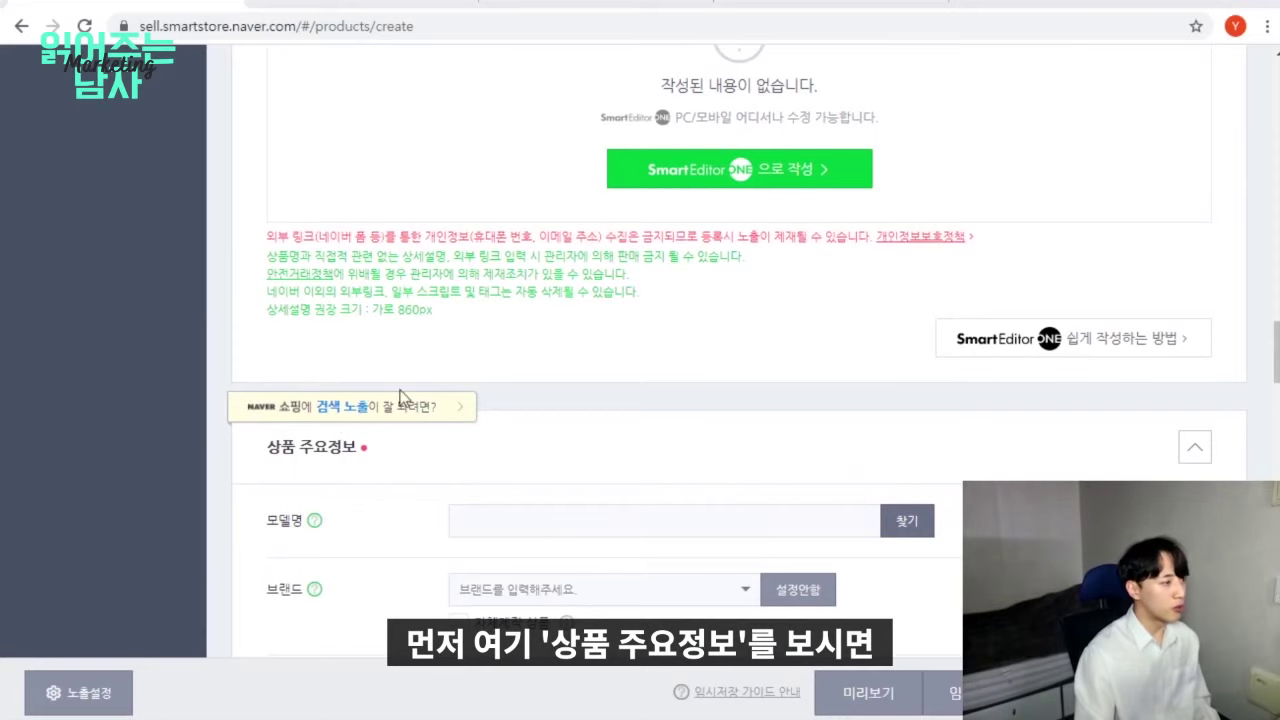
Copy the full product name from the 상품명 section into the model name (모델명) field under 상품 주요정보
scroll(677, 477, "down", 1)
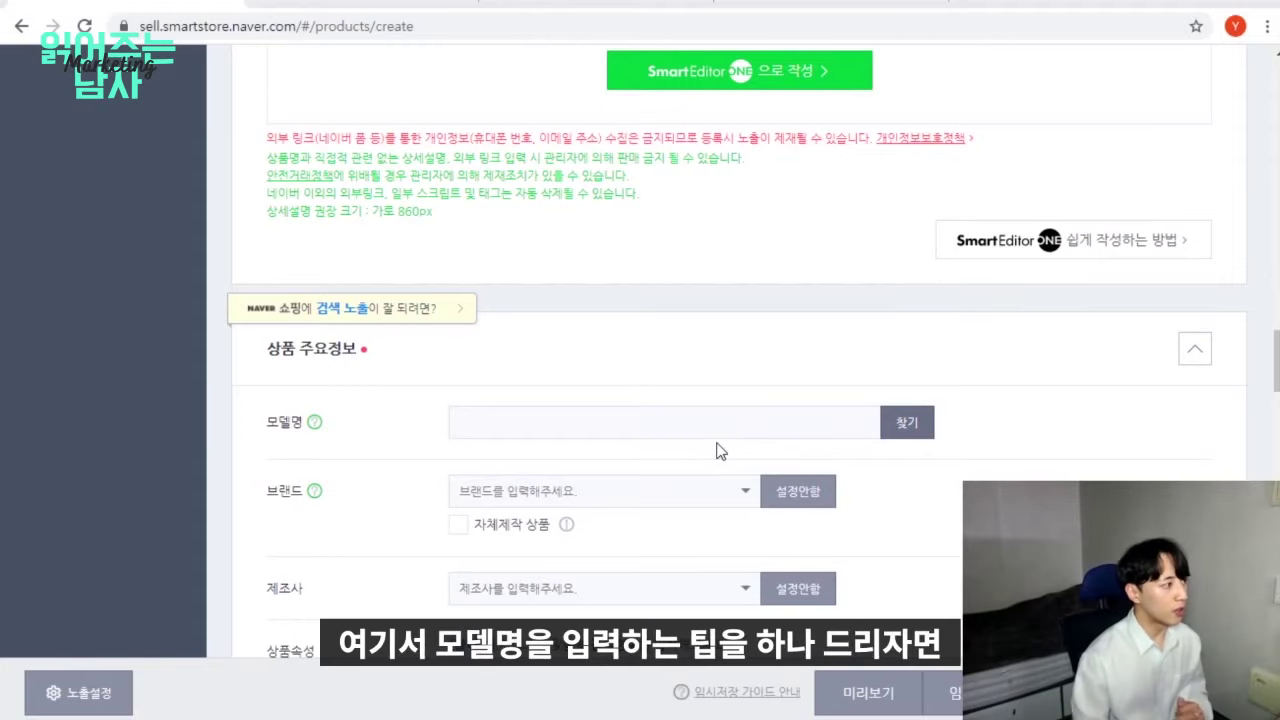
left_click(522, 422)
scroll(756, 434, "up", 5)
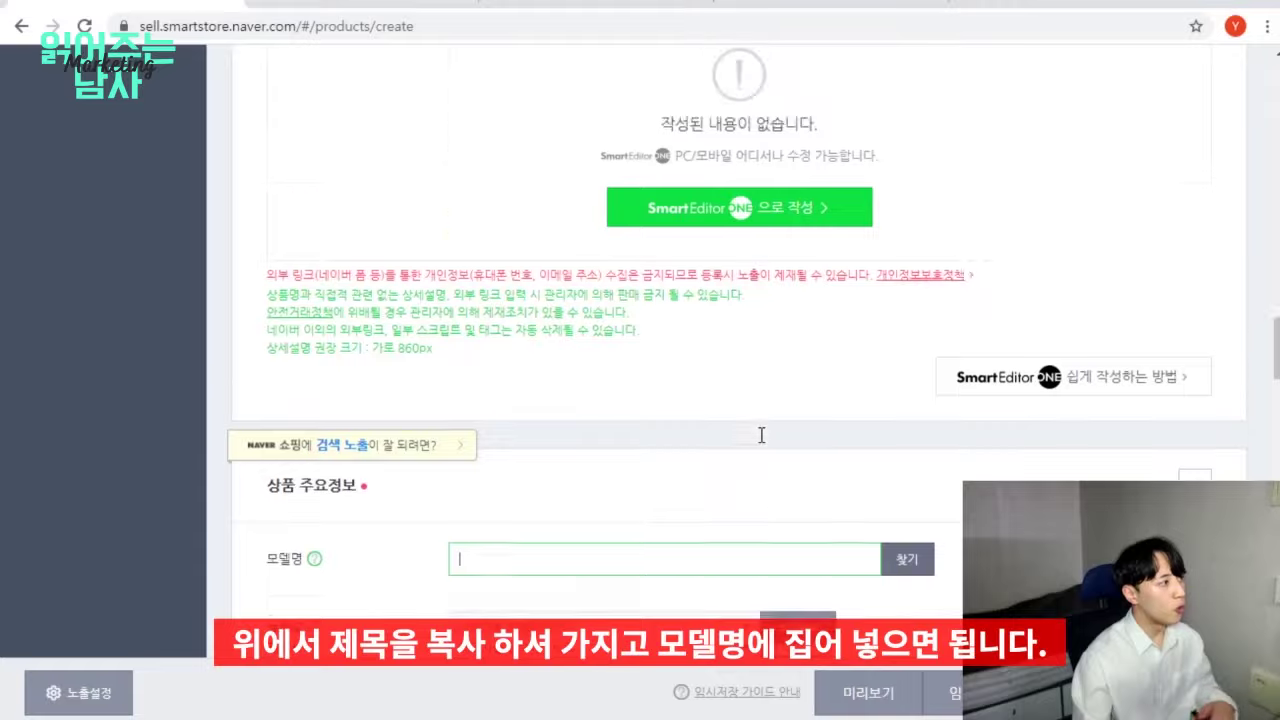
scroll(726, 449, "up", 15)
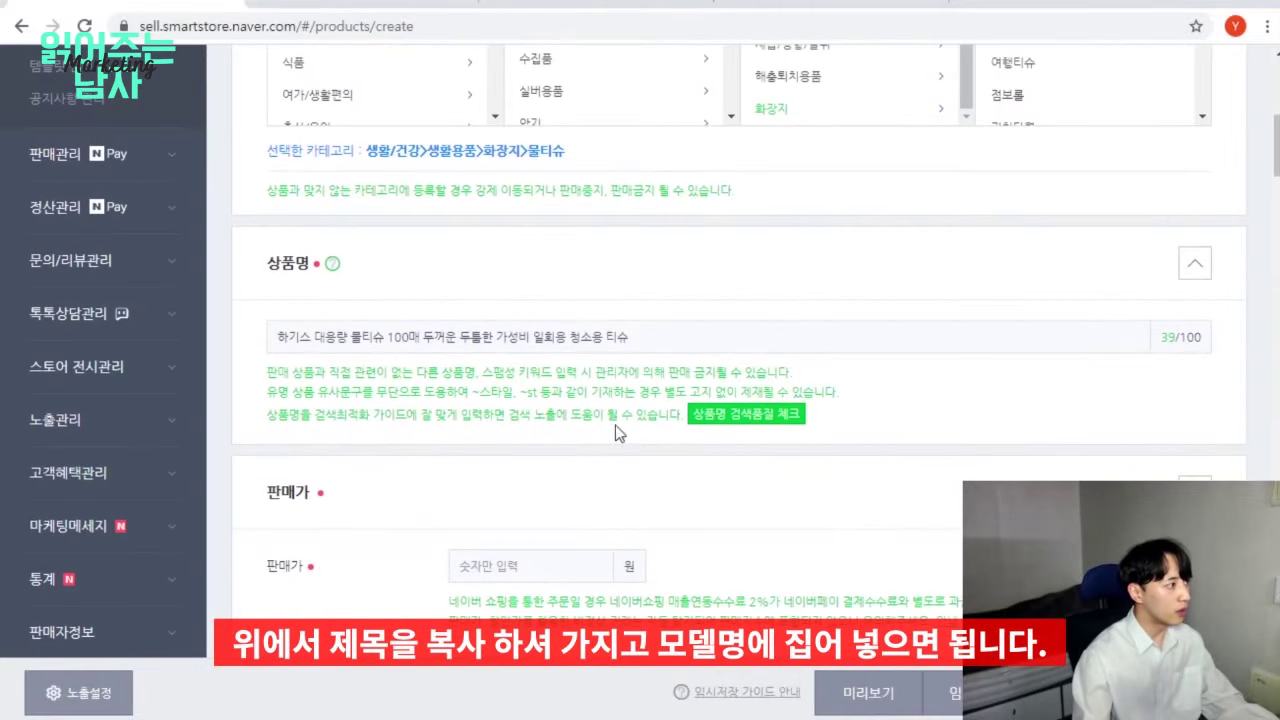
left_click_drag(639, 331, 283, 345)
key("ctrl+c")
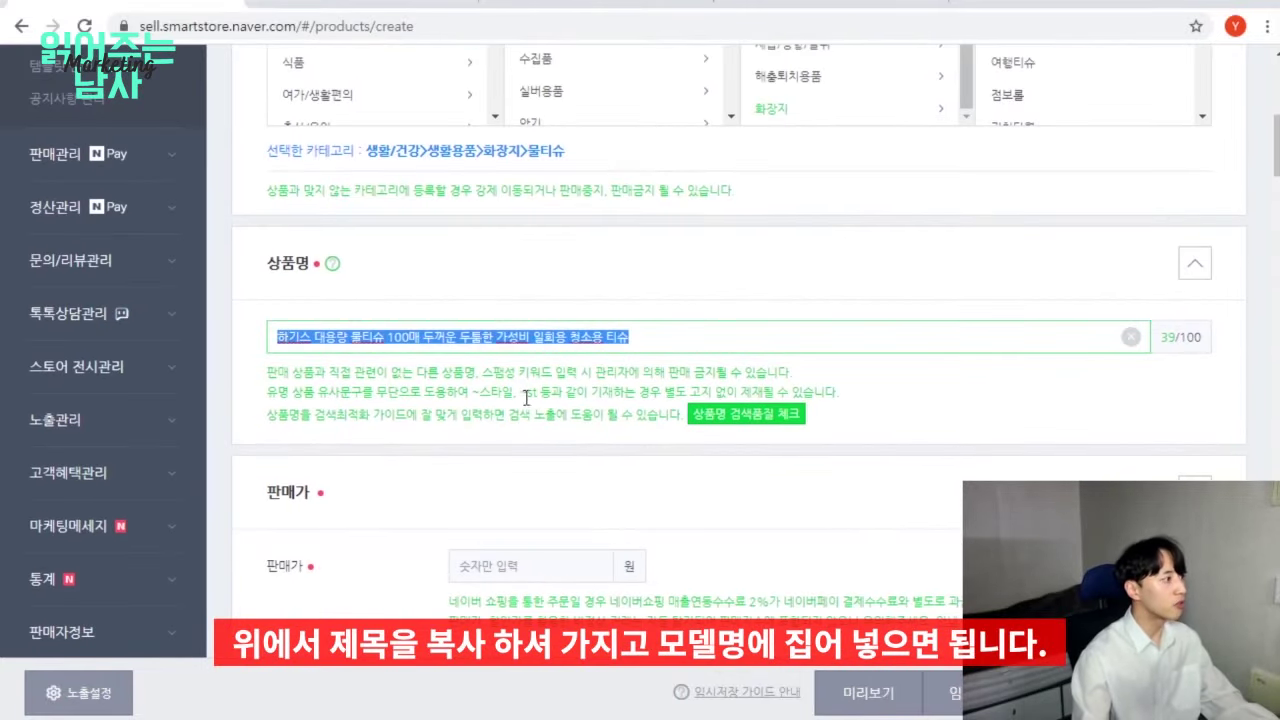
scroll(526, 397, "down", 20)
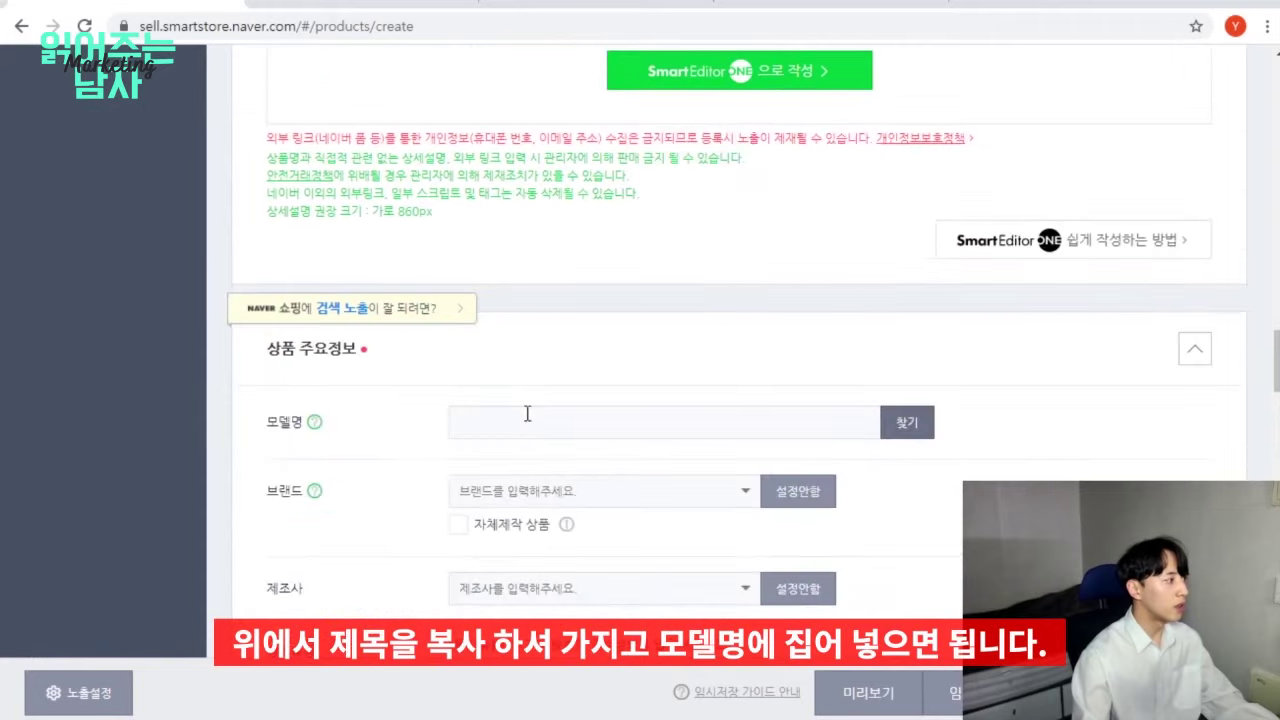
left_click(527, 413)
key("ctrl+v")
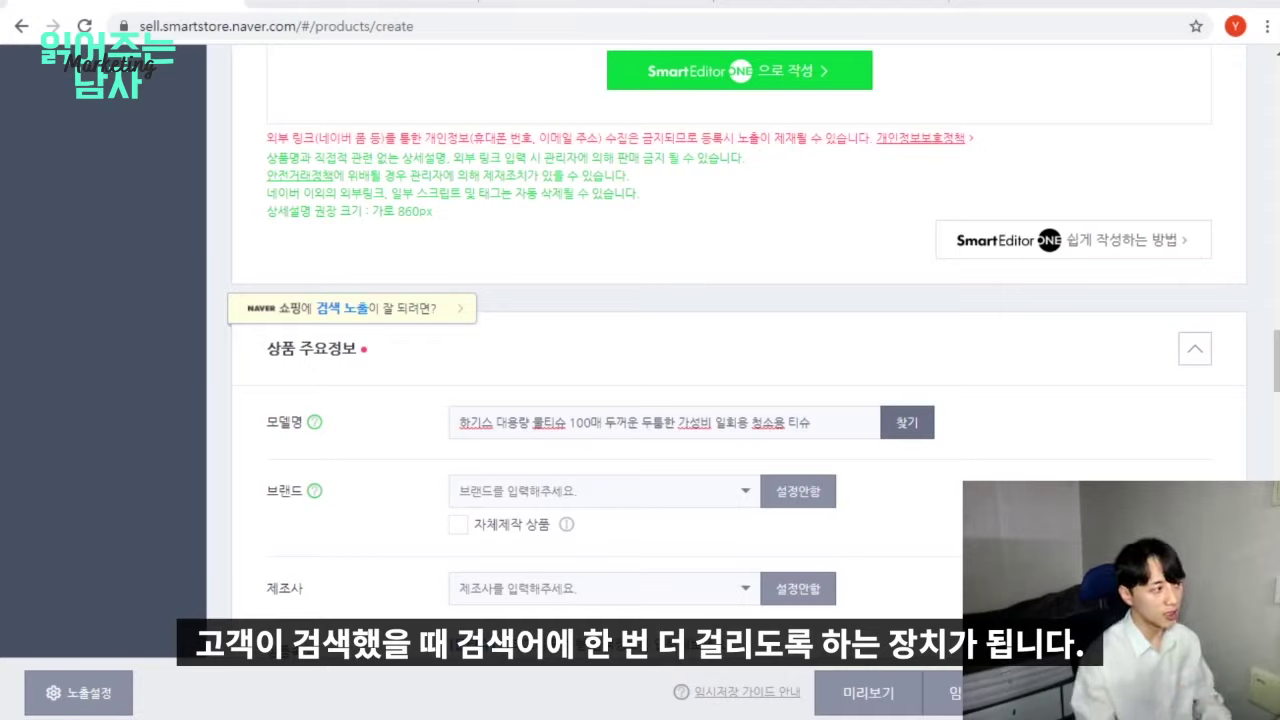
Set both the brand (브랜드) and the manufacturer (제조사) of the product to 하기스
left_click(670, 490)
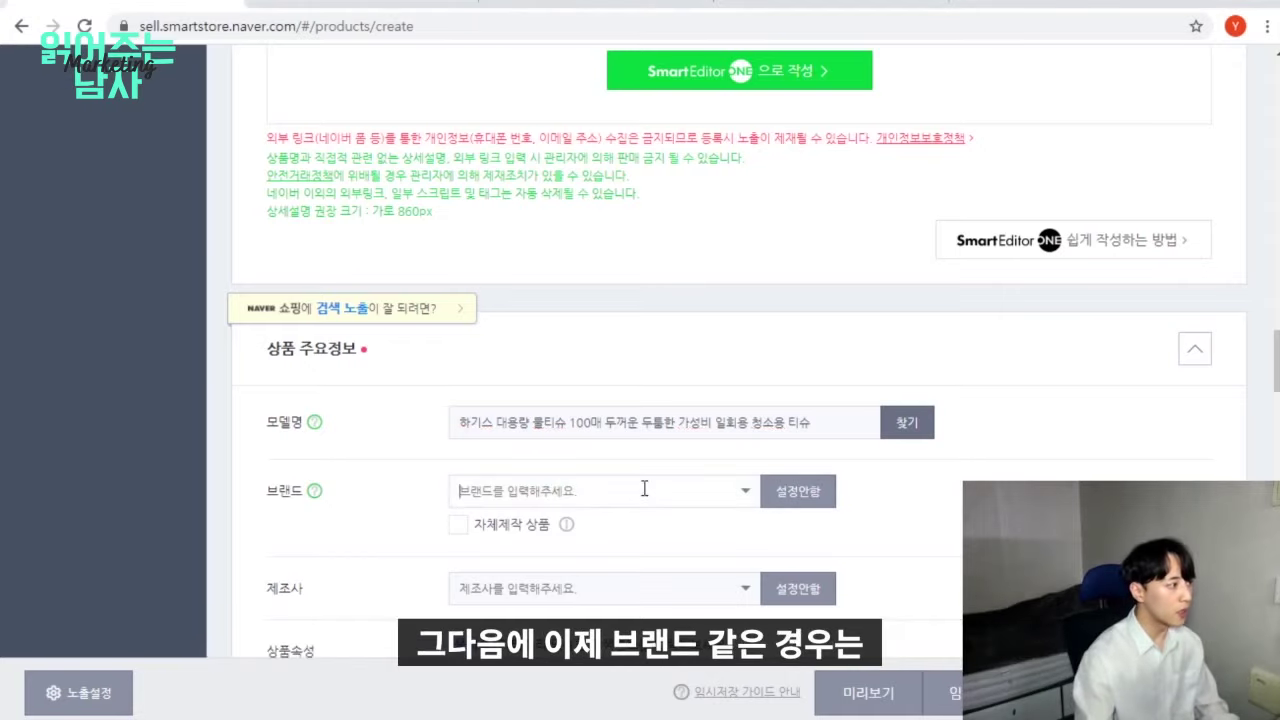
type("혀기스")
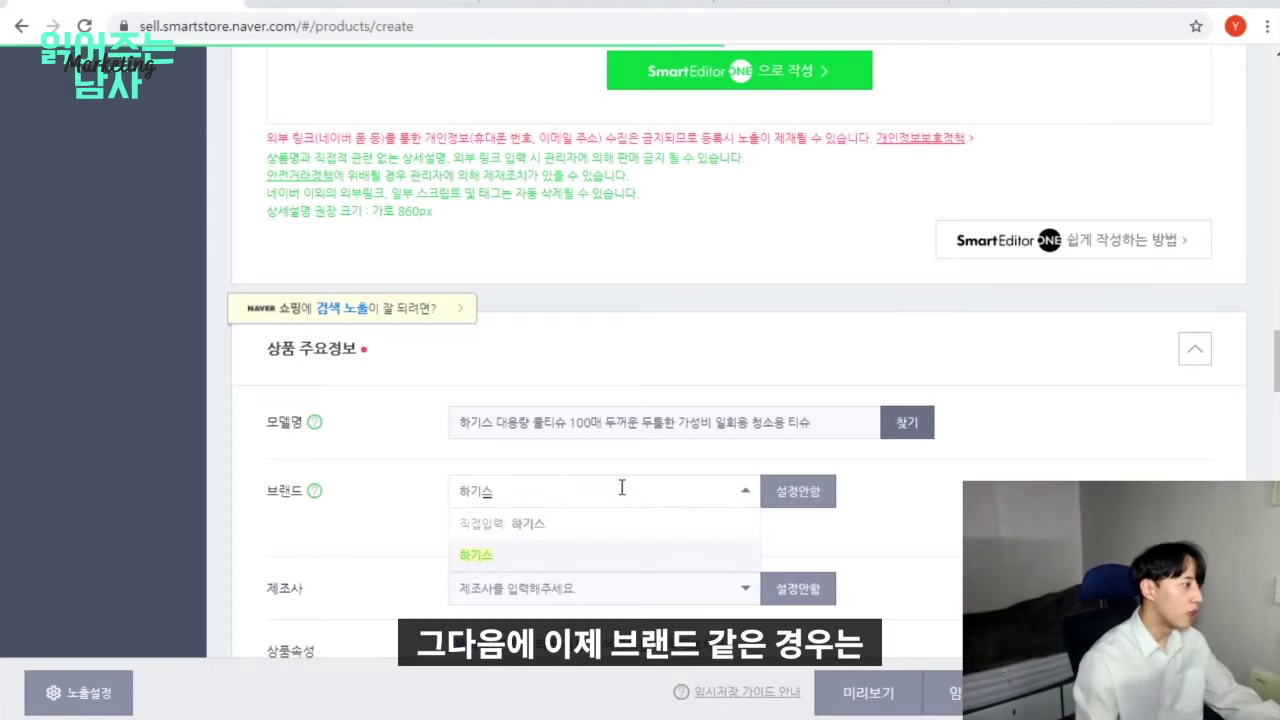
key("Return")
scroll(621, 487, "down", 2)
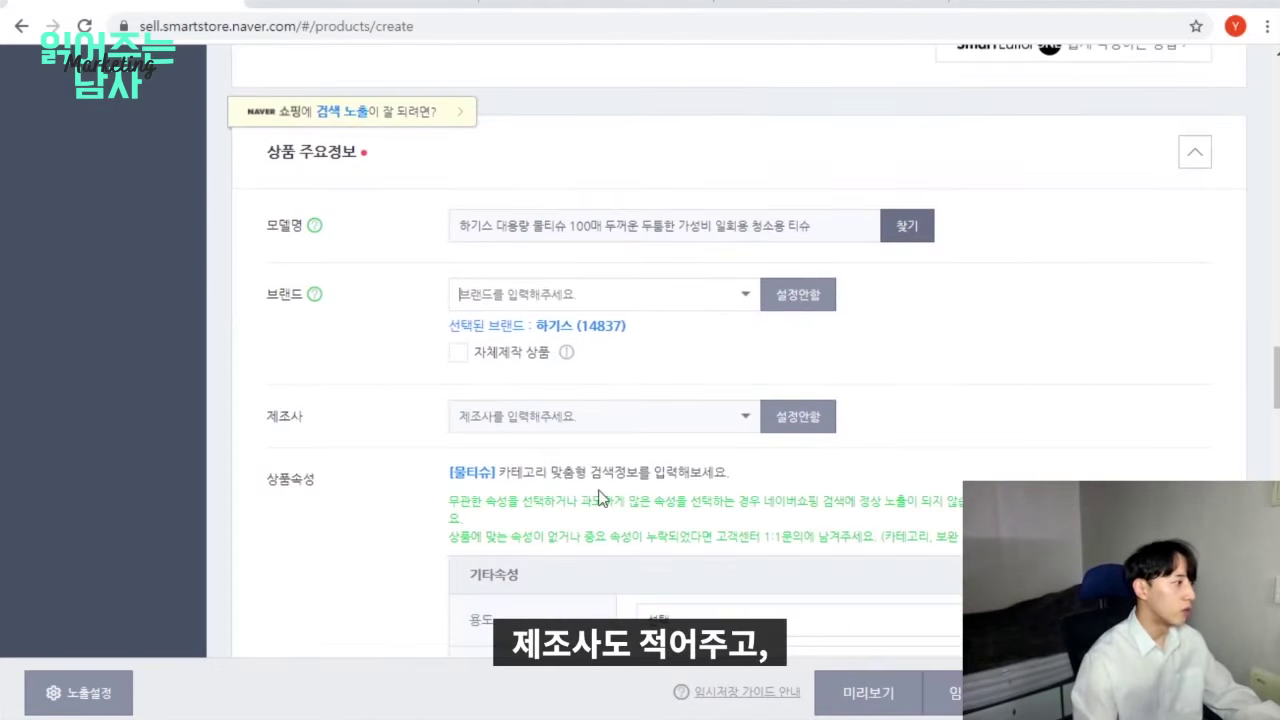
left_click(557, 427)
type("ㅎㅏ기스")
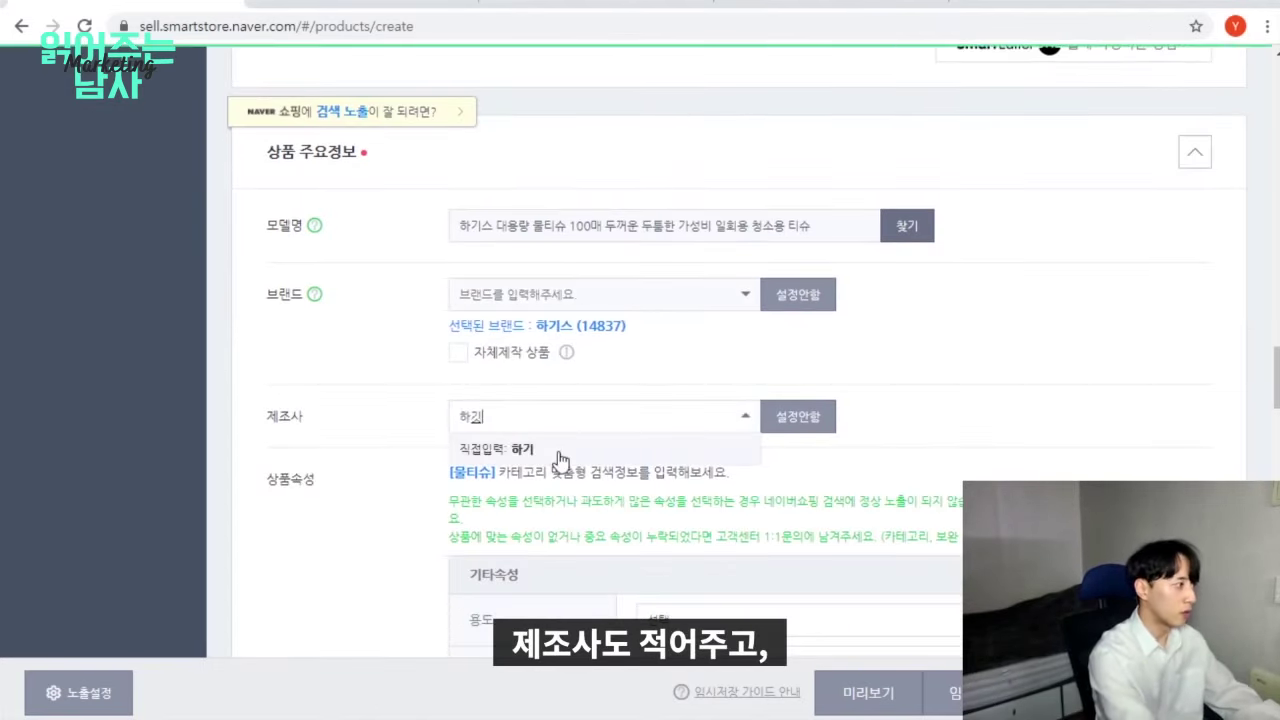
key("Return")
Under 상품속성, set the usage (용도) to 비데용 and the form (형태) to 캡형
scroll(773, 494, "down", 1)
scroll(773, 494, "down", 1)
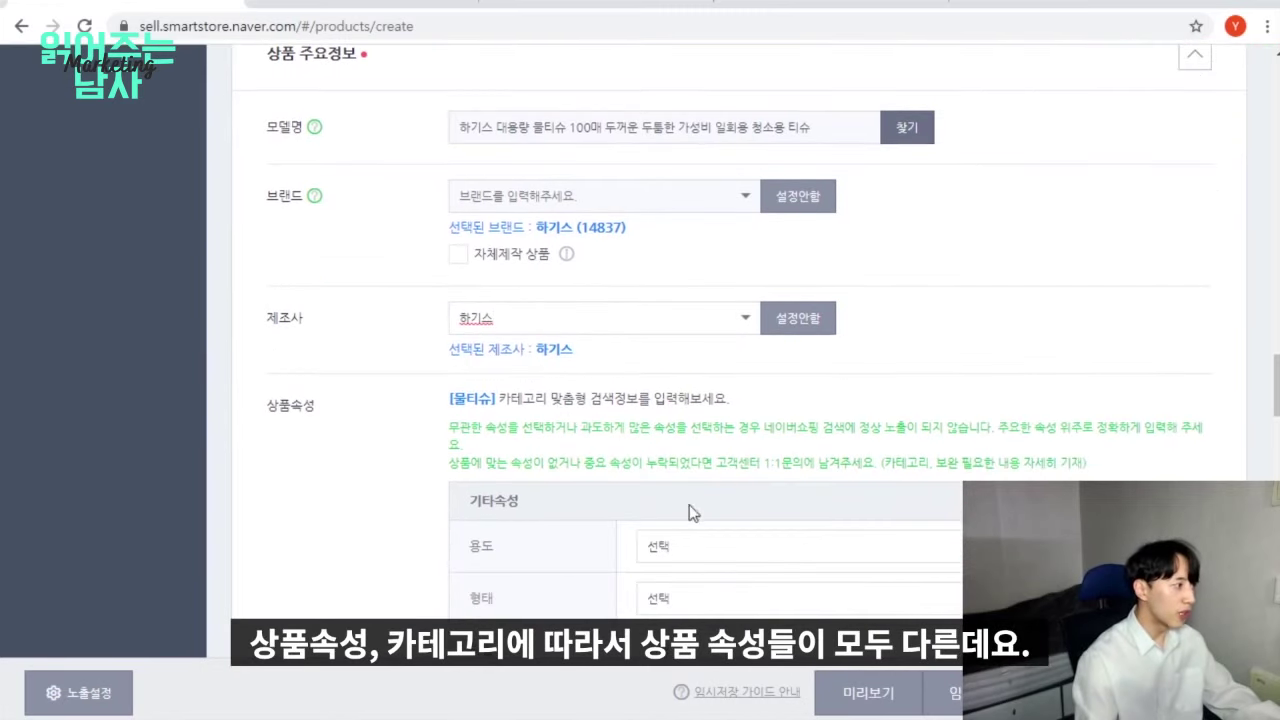
scroll(727, 425, "down", 1)
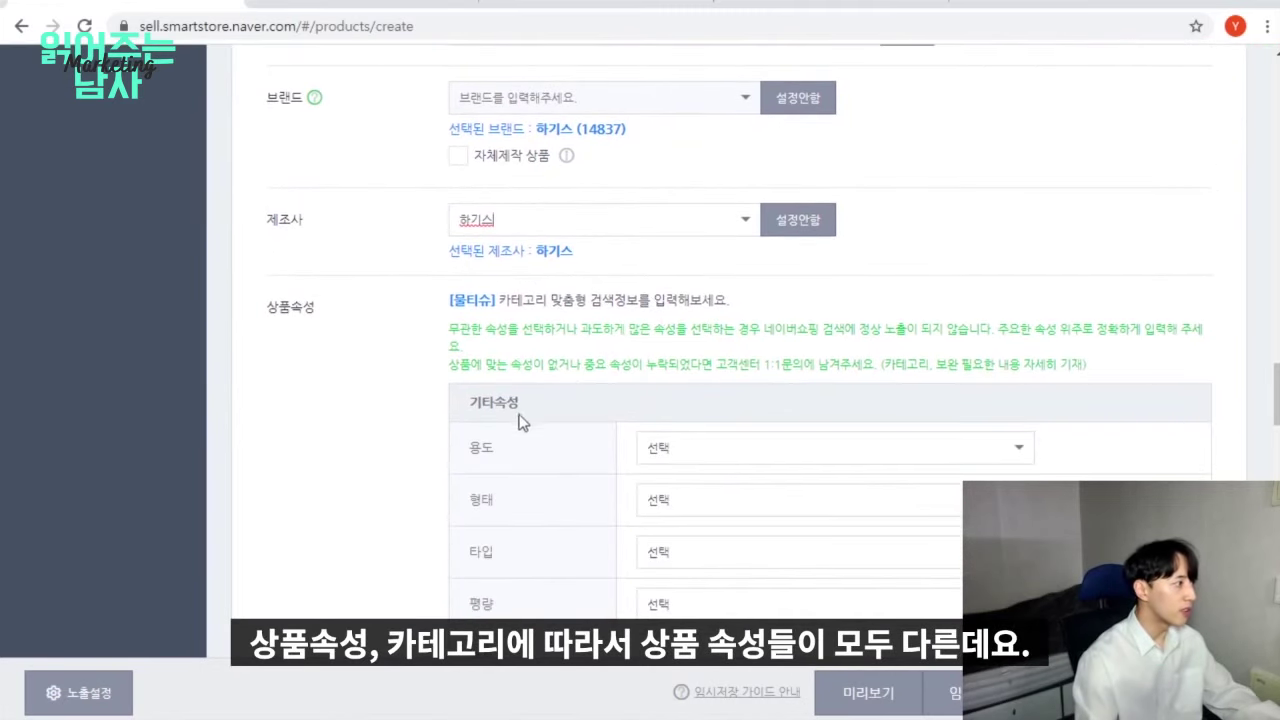
scroll(795, 385, "down", 2)
left_click(723, 252)
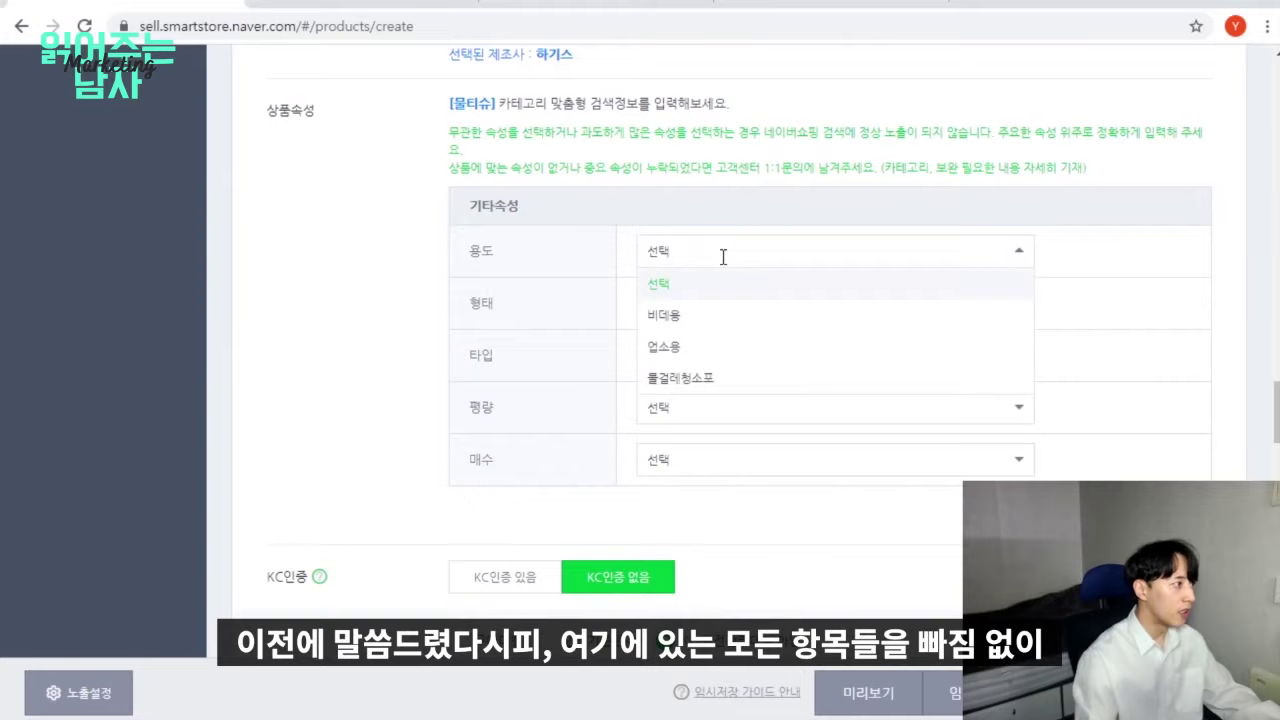
left_click(745, 317)
left_click(752, 305)
left_click(757, 370)
Set the 상품속성 type (타입) to 플레인, the weight (평량) to 128gsm and the sheet count (매수) to 1000매
left_click(755, 357)
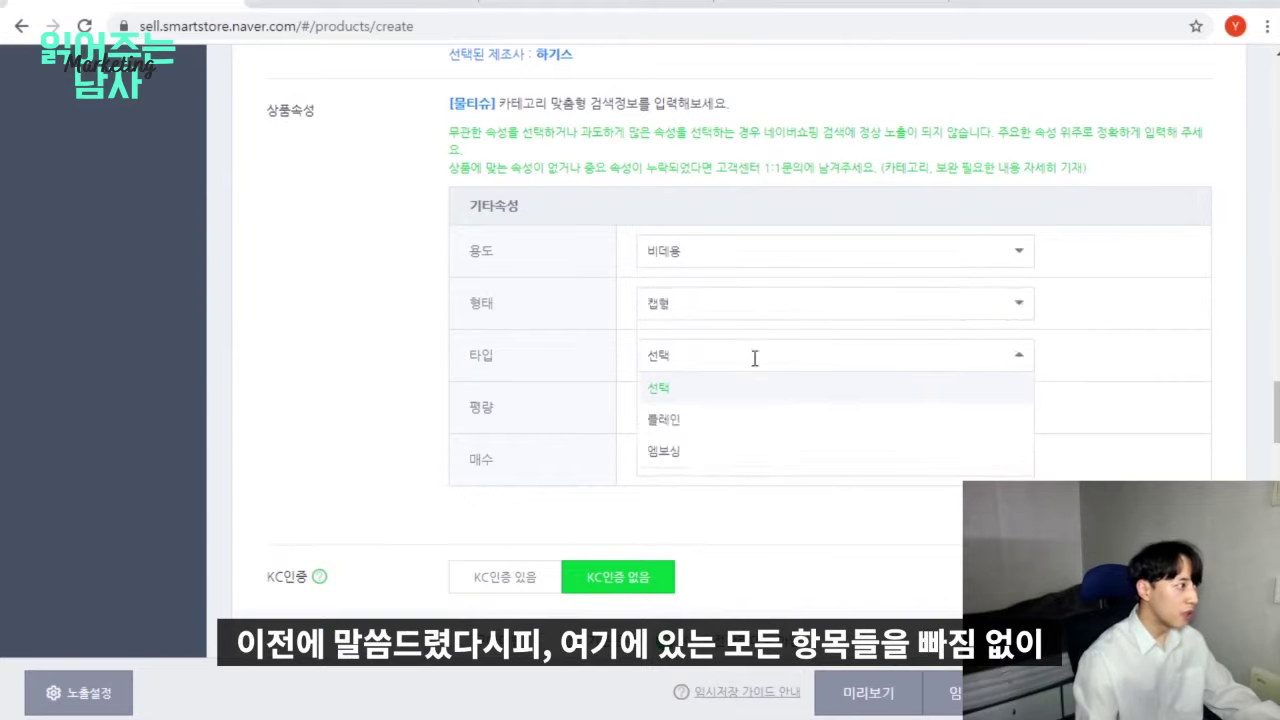
left_click(737, 420)
left_click(745, 412)
left_click(750, 468)
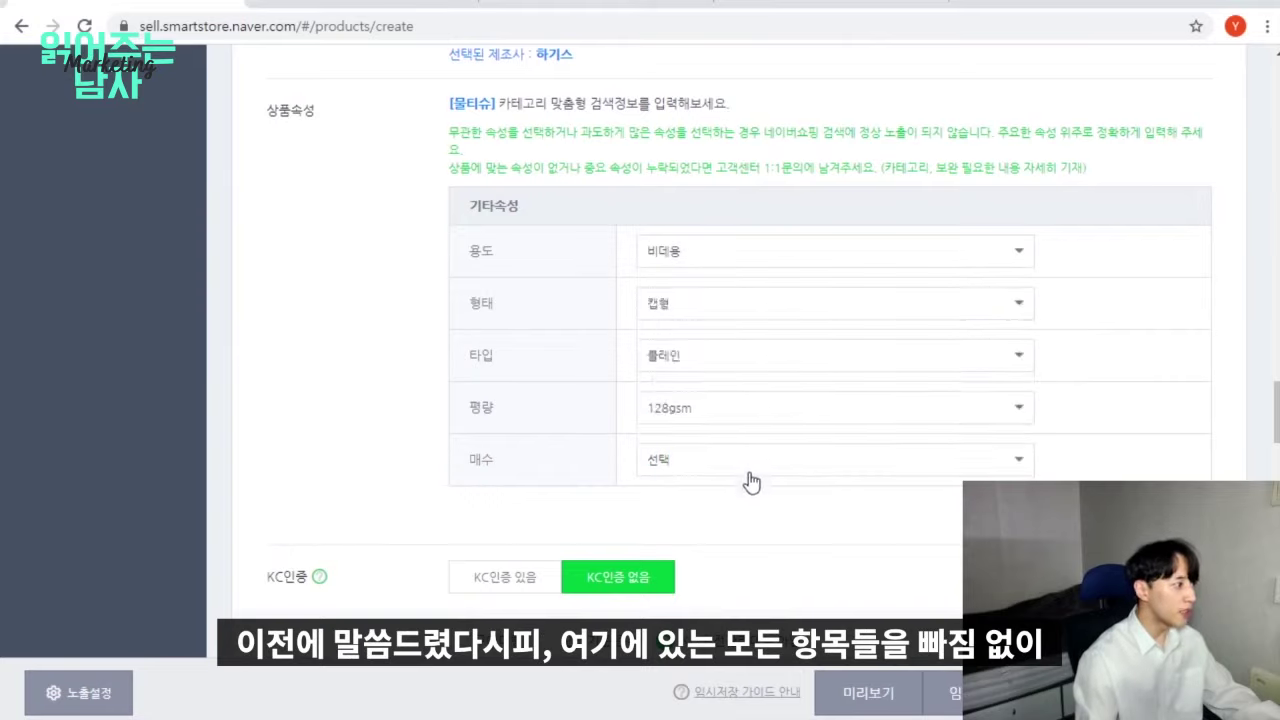
left_click(749, 474)
left_click(730, 523)
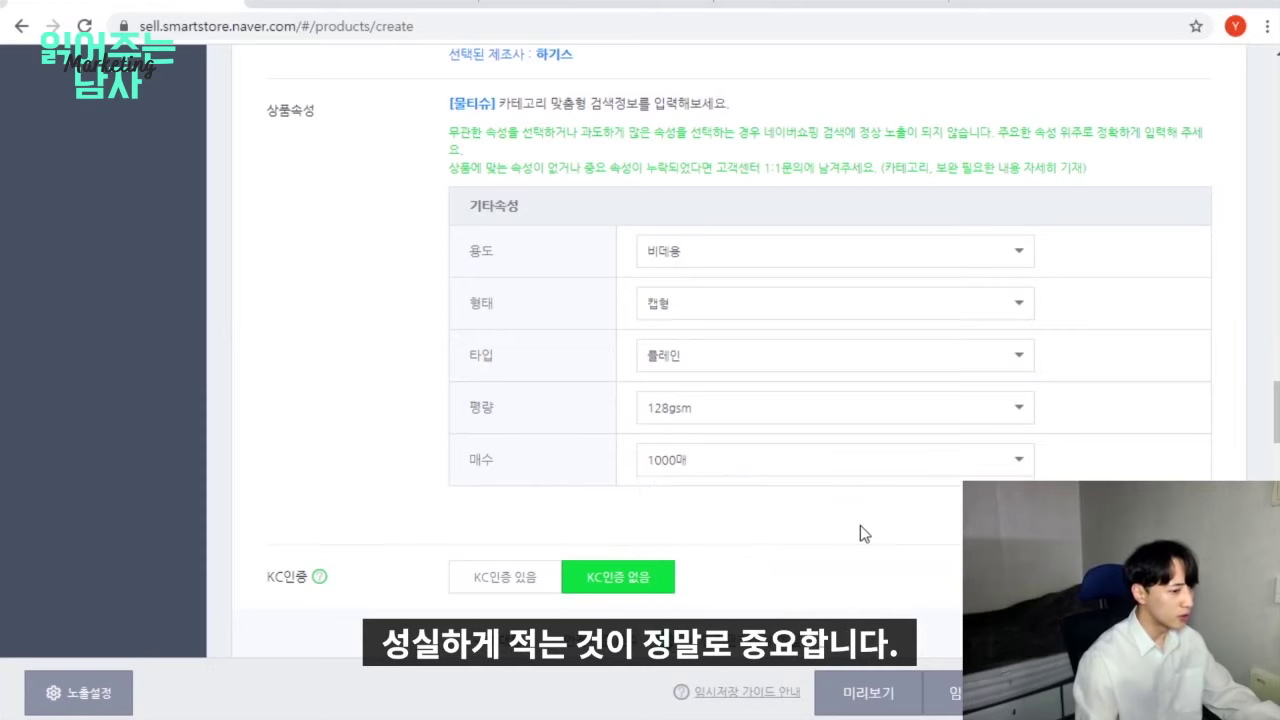
Examine the remaining main product information, from KC인증 and 인증정보 through 미성년자 구매, and continue to the 검색설정 section
scroll(855, 538, "down", 3)
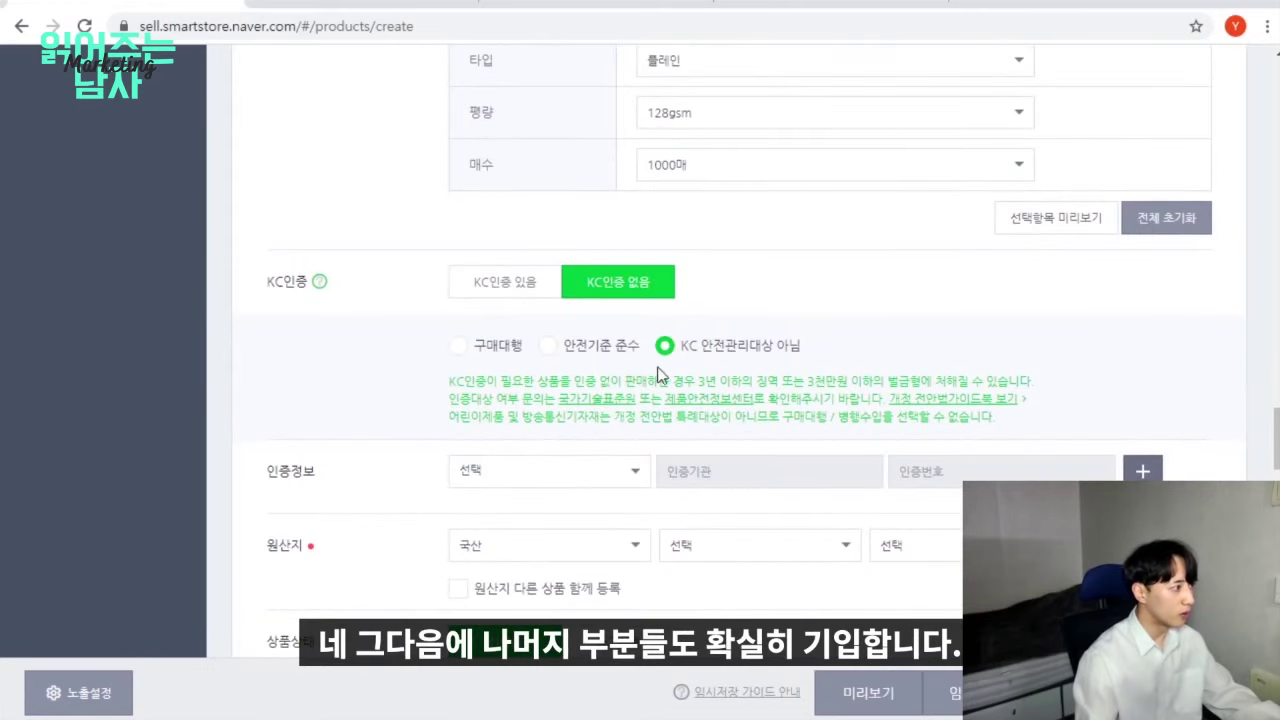
left_click(610, 474)
left_click(610, 474)
scroll(750, 480, "down", 3)
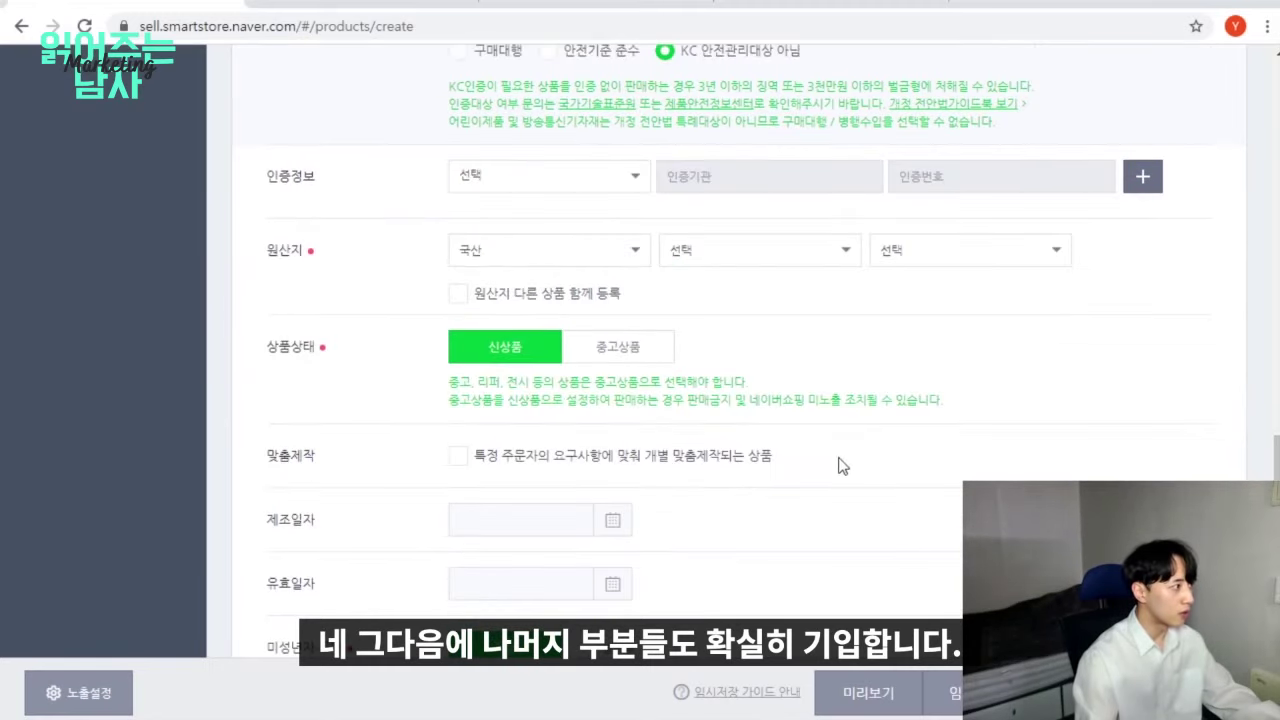
scroll(808, 447, "down", 3)
scroll(840, 420, "up", 1)
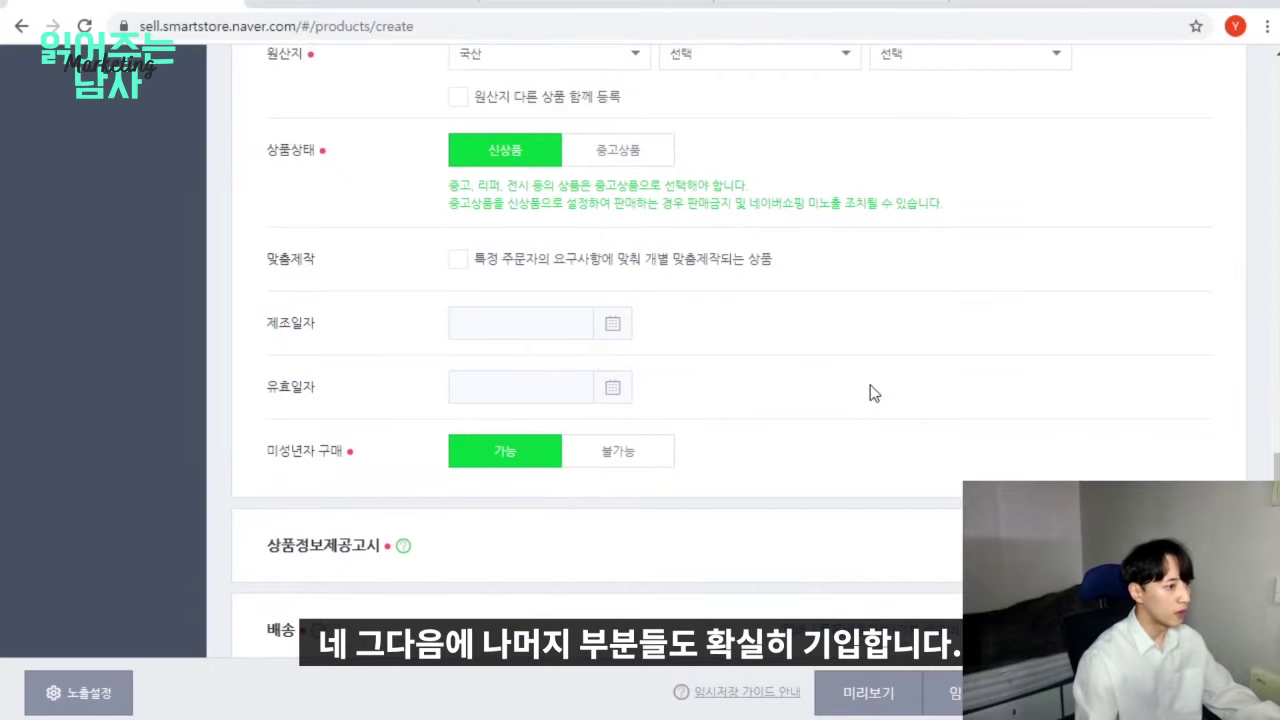
scroll(871, 391, "down", 2)
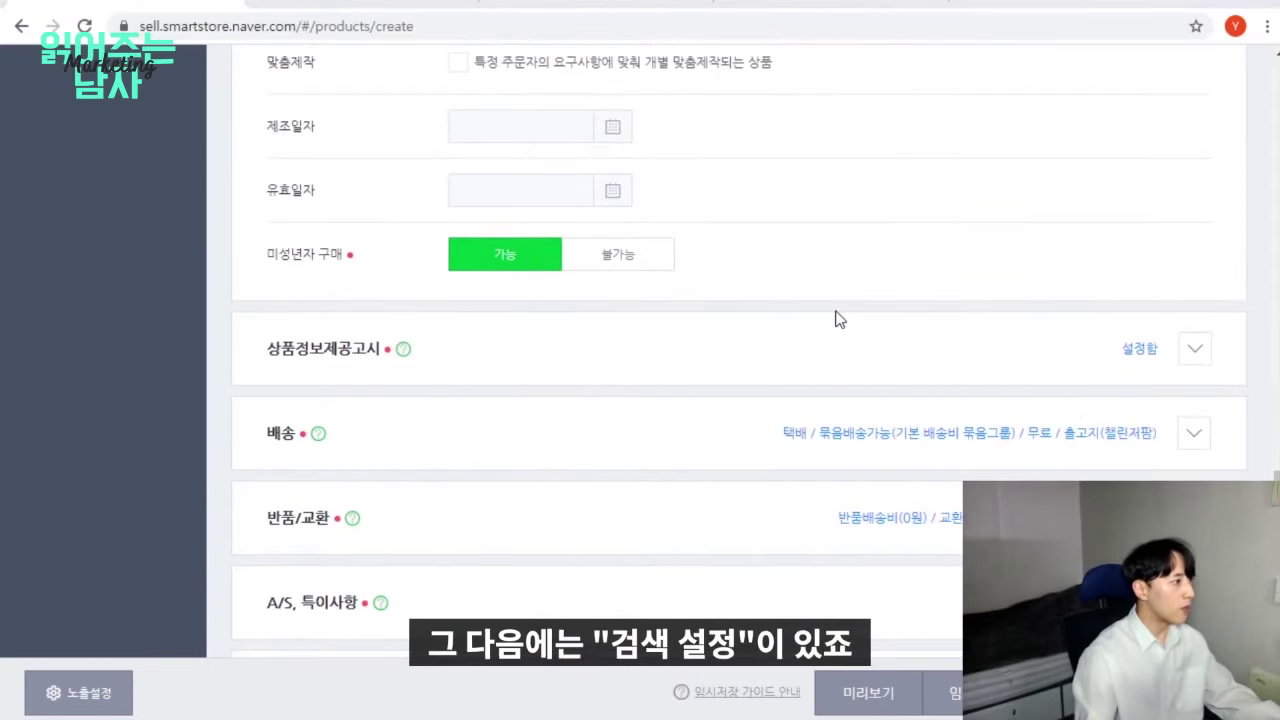
scroll(897, 391, "down", 3)
scroll(897, 391, "down", 3)
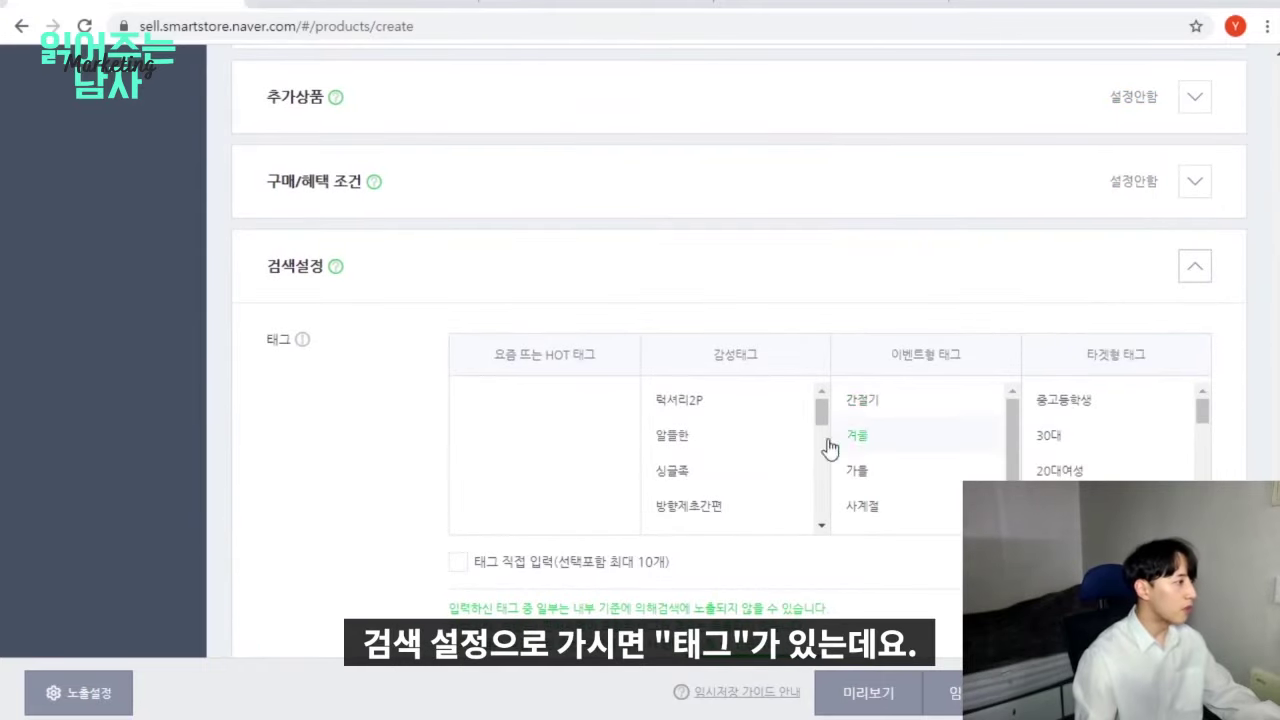
Try the suggested tags 깔끔하고편리, 가을 and 20대여성 in the 검색설정 section, and remove all three again
scroll(870, 505, "down", 1)
scroll(940, 558, "down", 1)
scroll(843, 437, "up", 1)
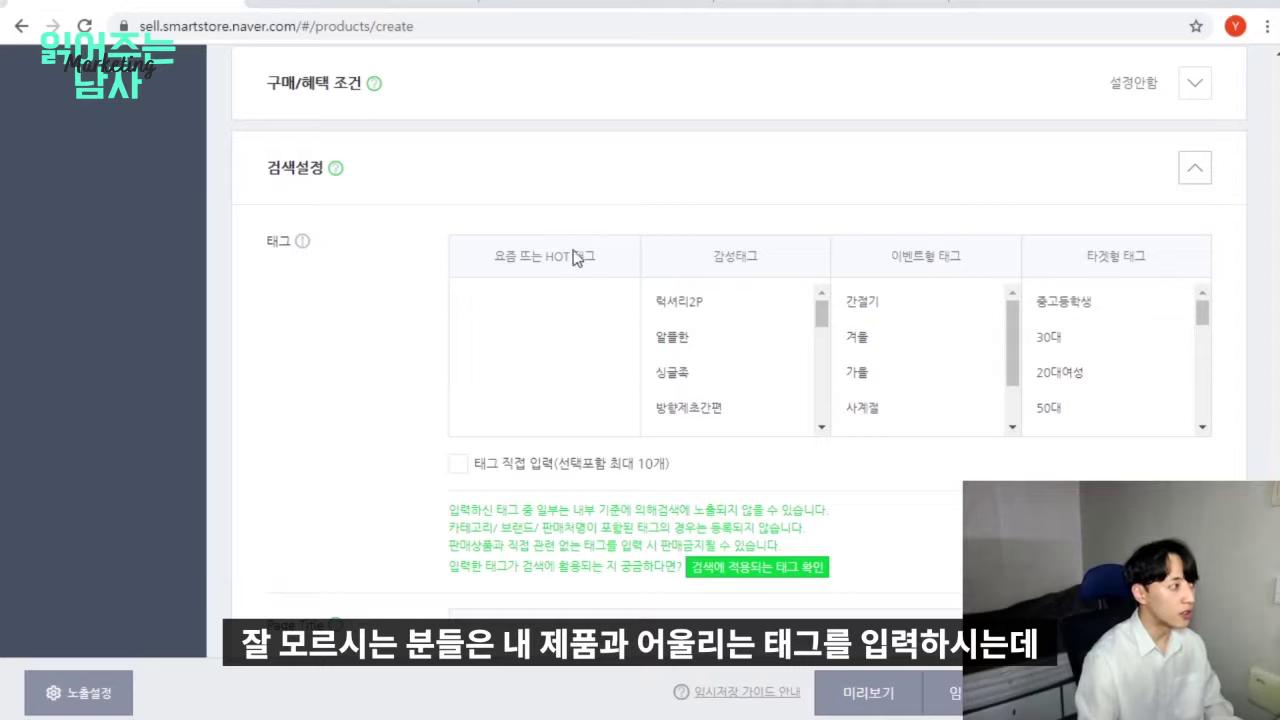
scroll(756, 364, "down", 3)
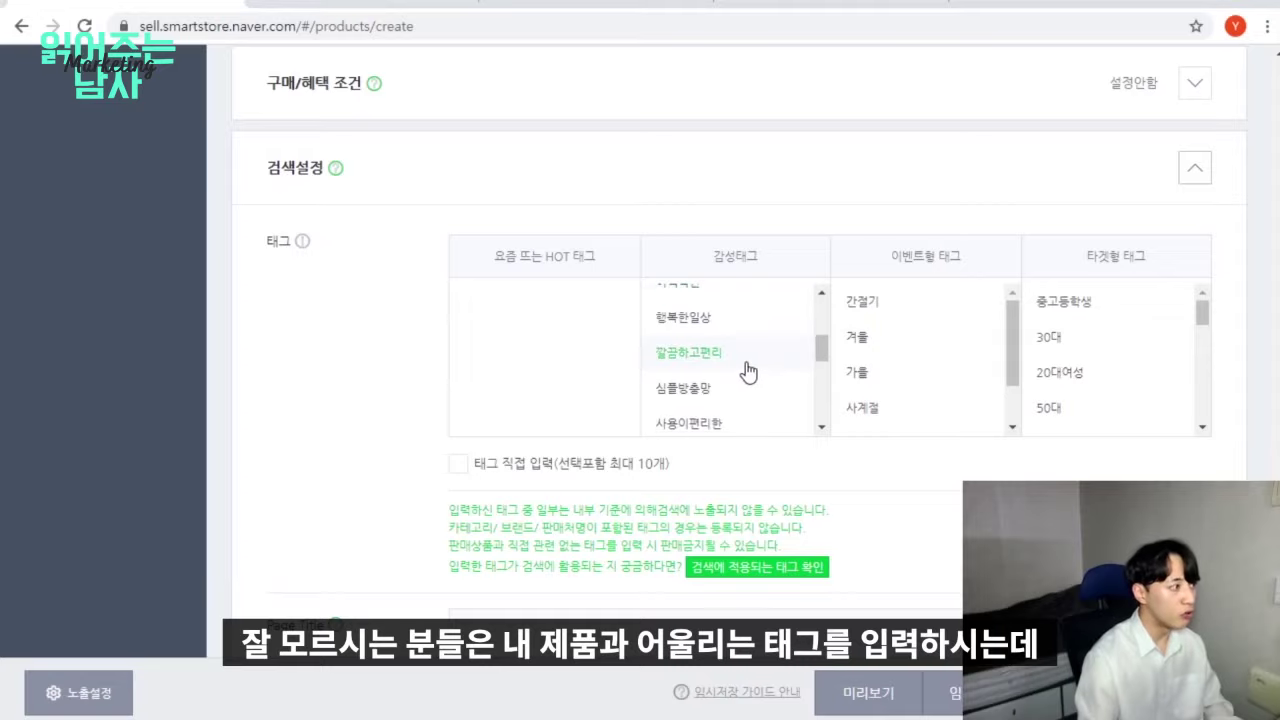
left_click(754, 354)
left_click(895, 370)
left_click(1078, 373)
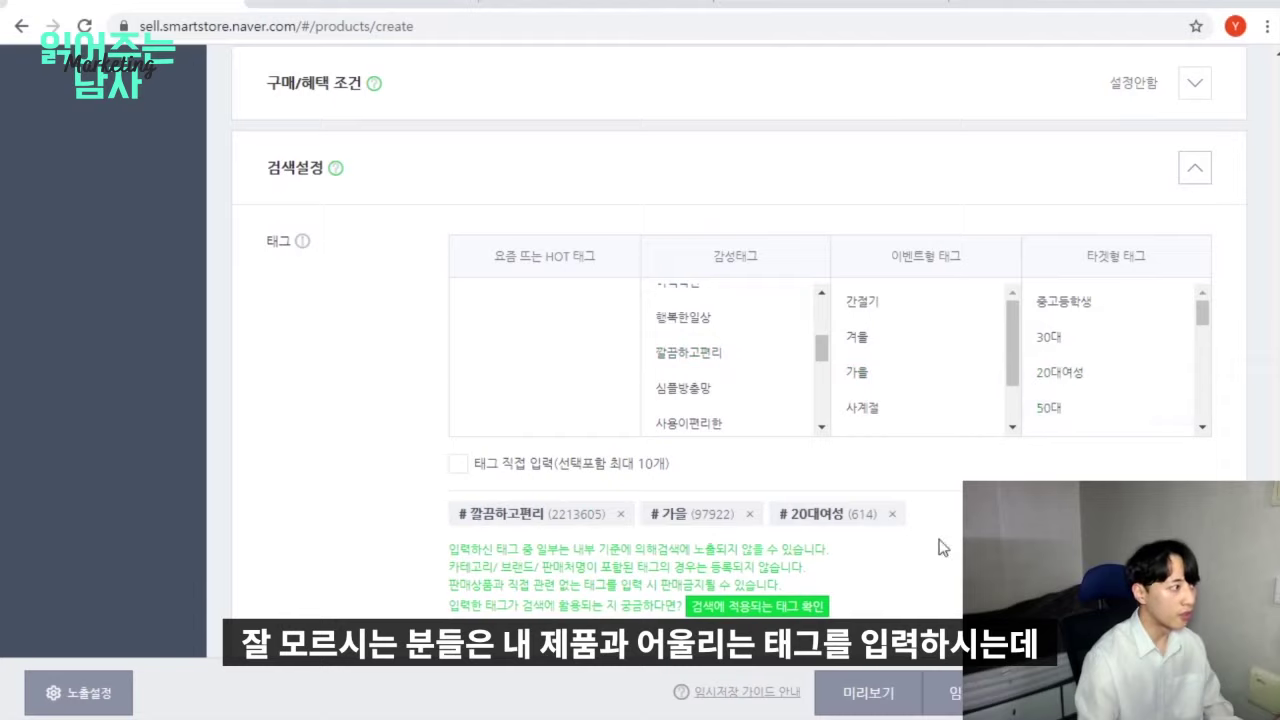
left_click(891, 513)
left_click(749, 513)
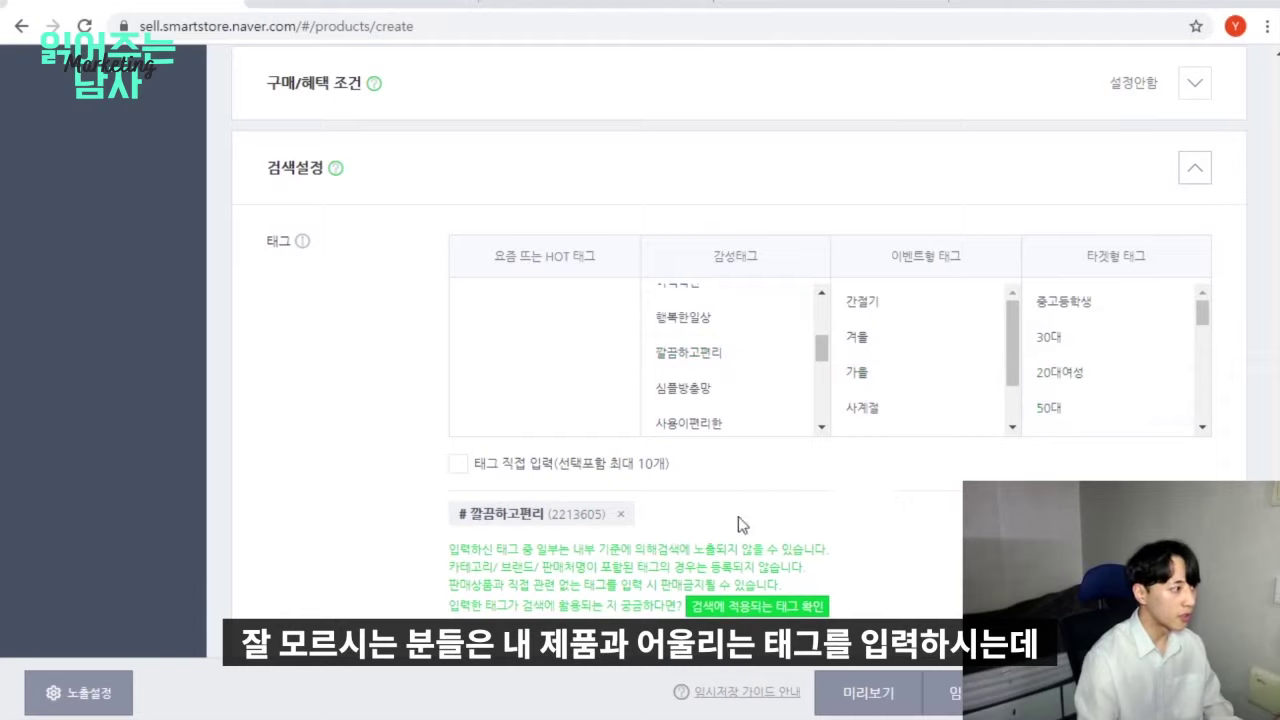
left_click(620, 515)
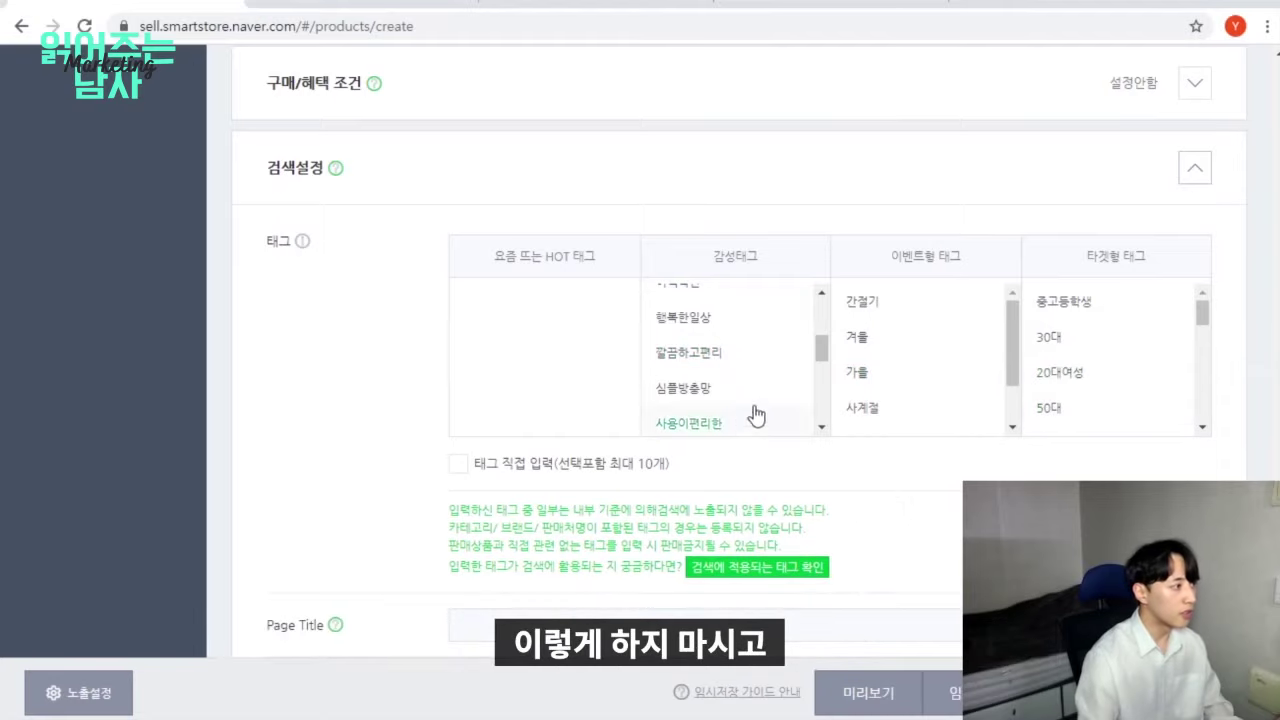
Enable direct tag entry (태그 직접 입력) and add the tags 대용량물티슈, 두꺼운물티슈 and 두툼한물티슈
left_click(459, 466)
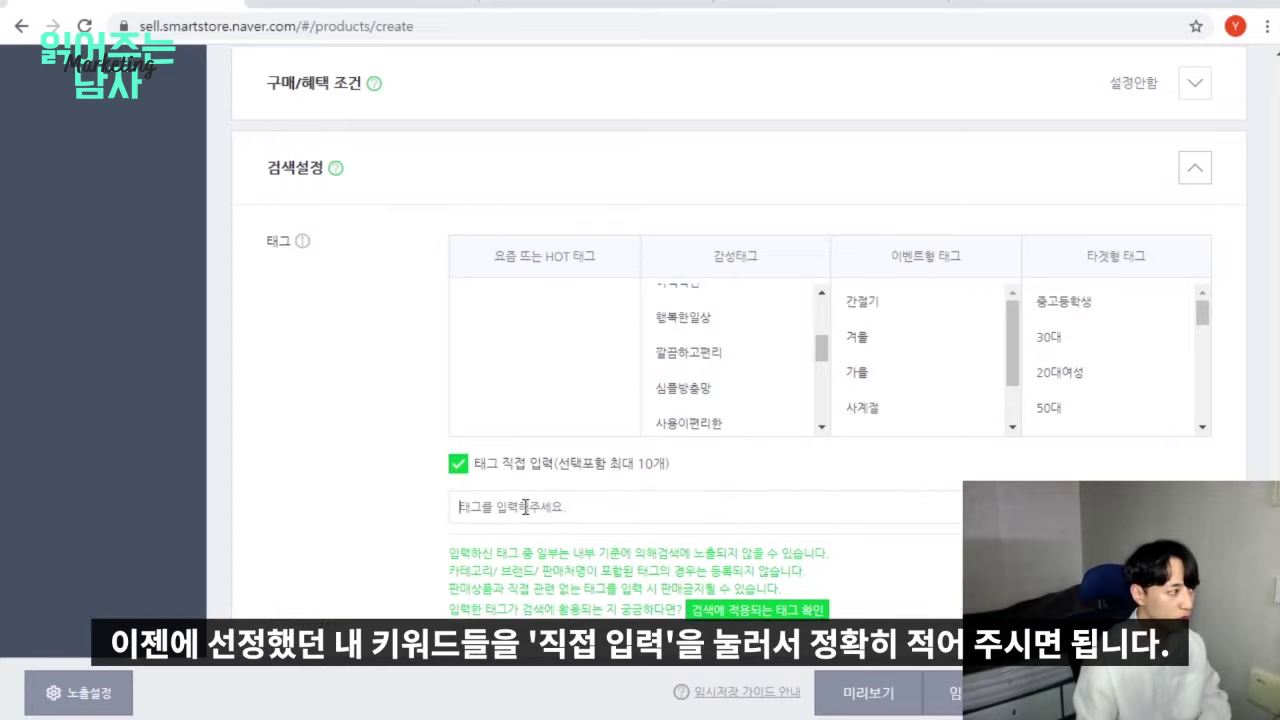
type("댕용량물티슈")
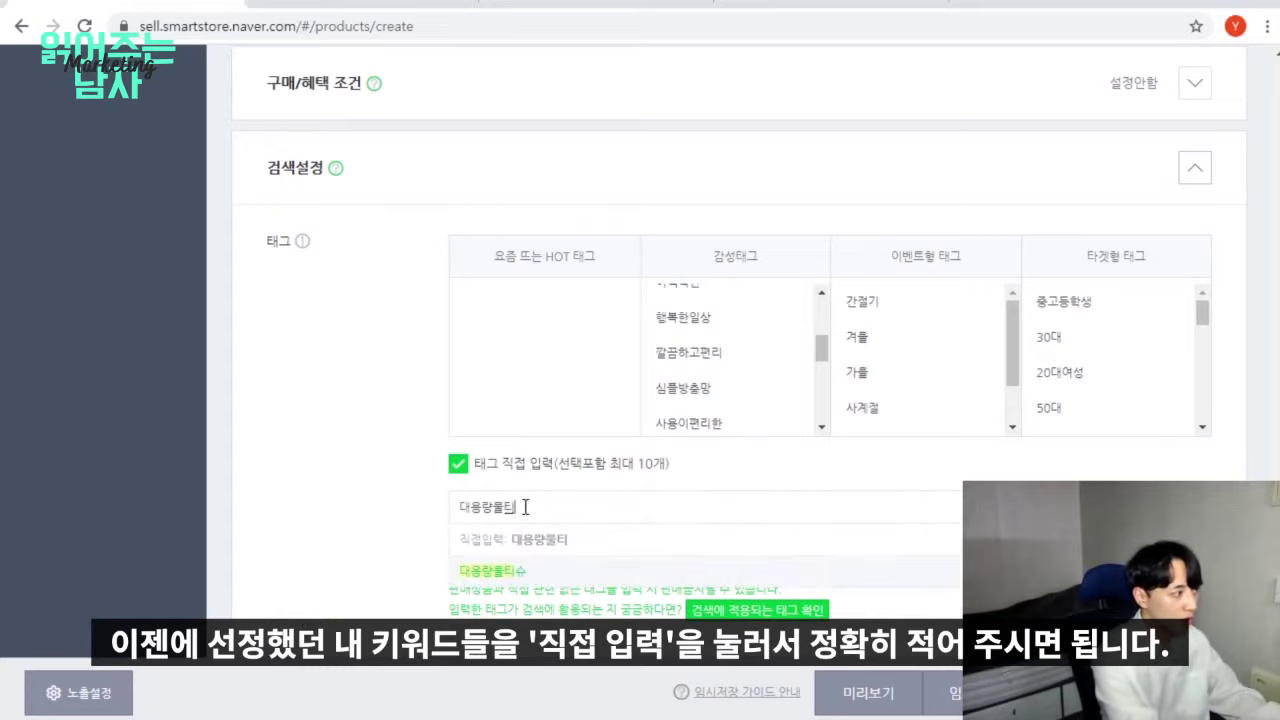
left_click(496, 569)
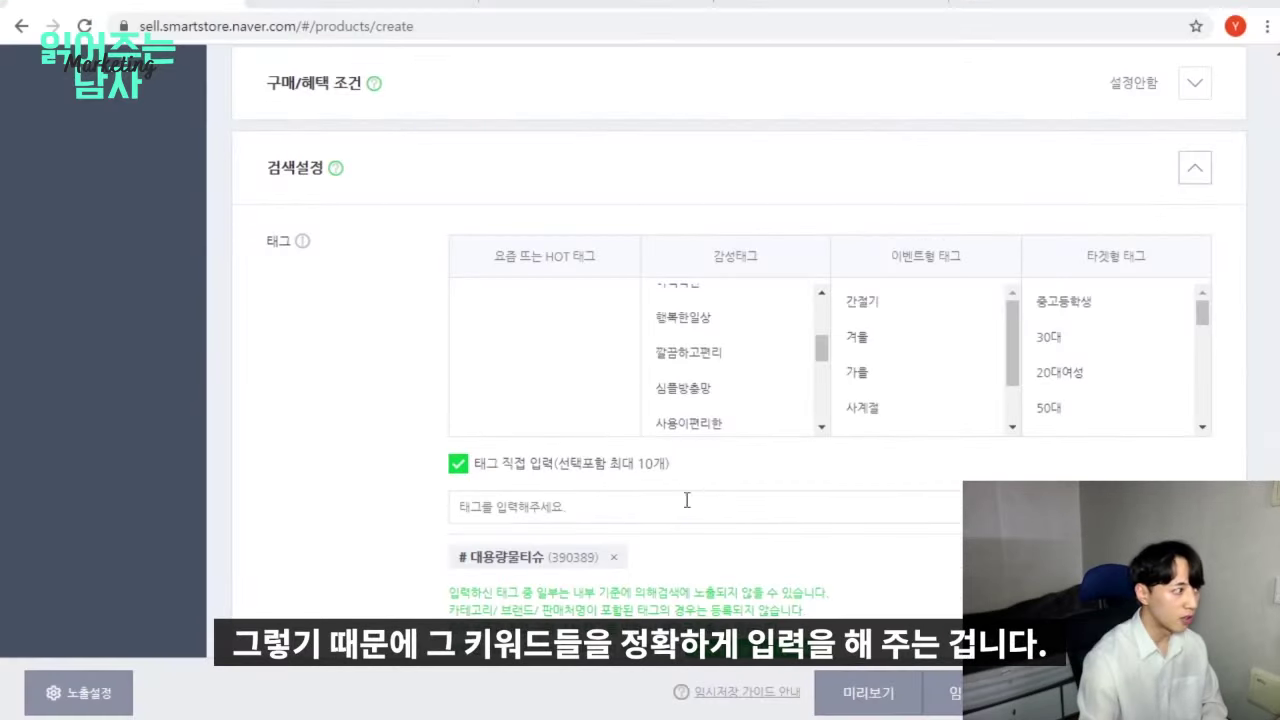
type("둩꺼운물티슈")
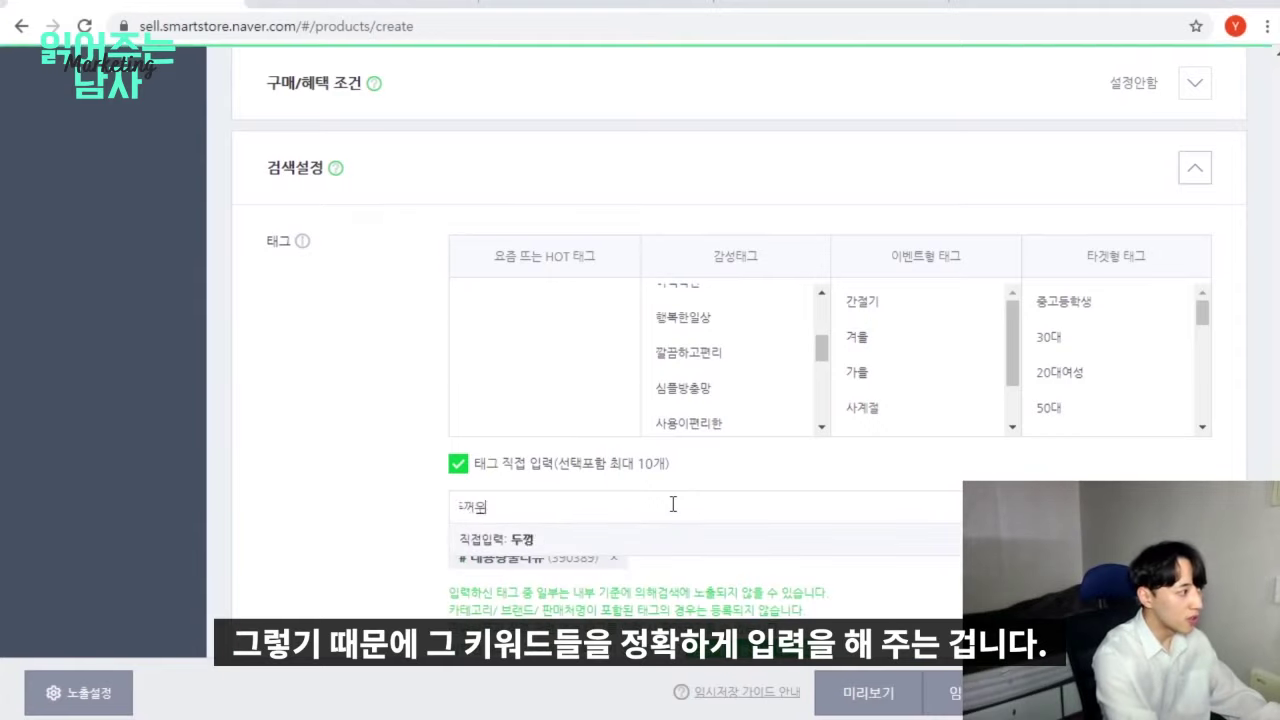
key("Return")
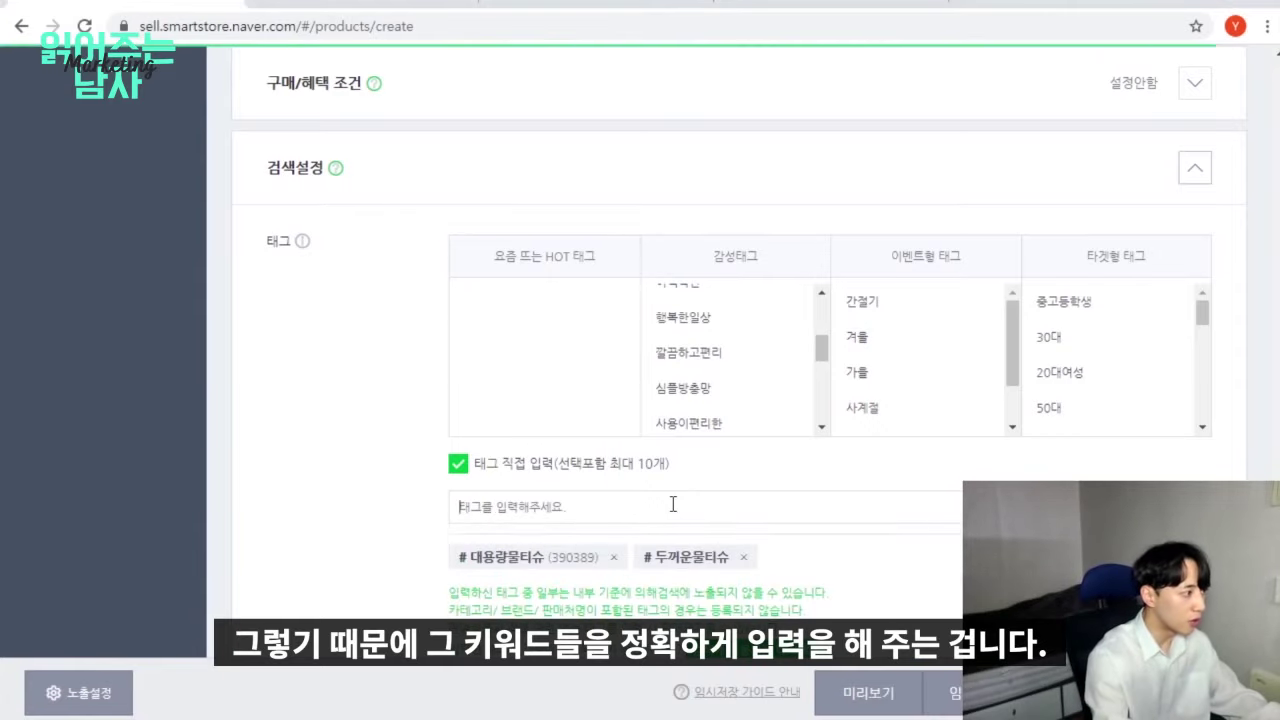
type("두툼한ㅁ물티슈")
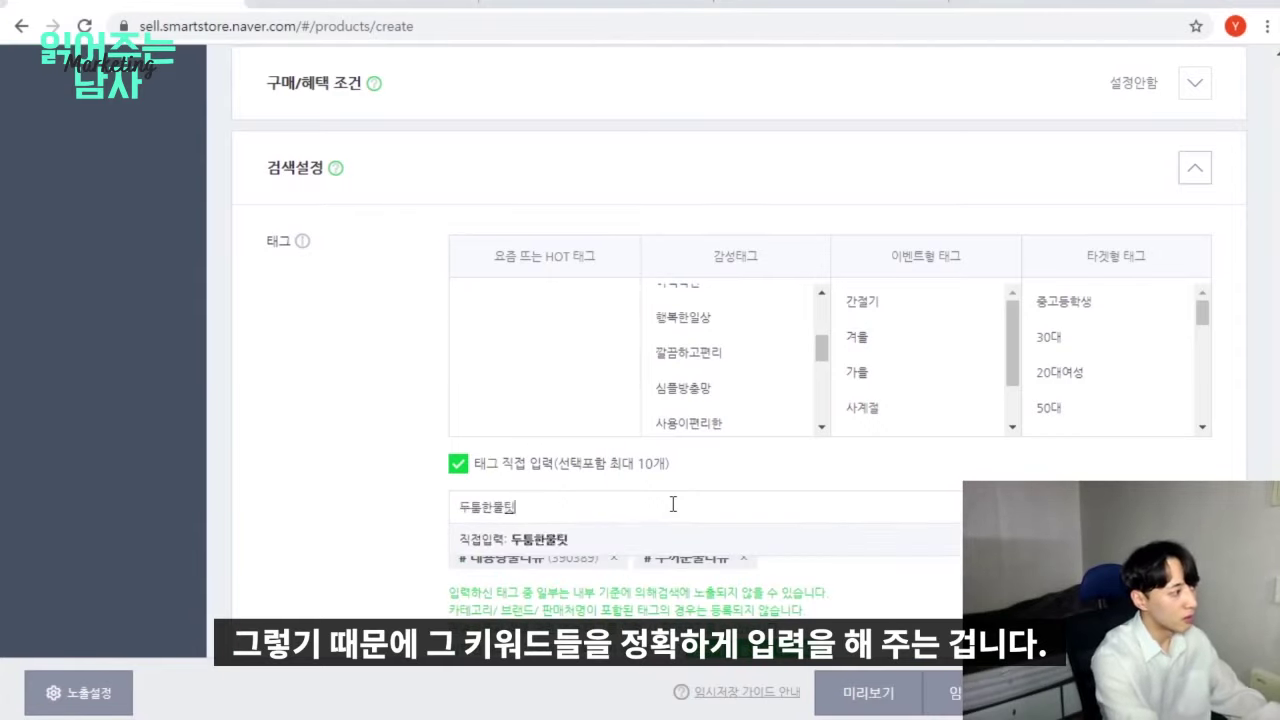
key("Return")
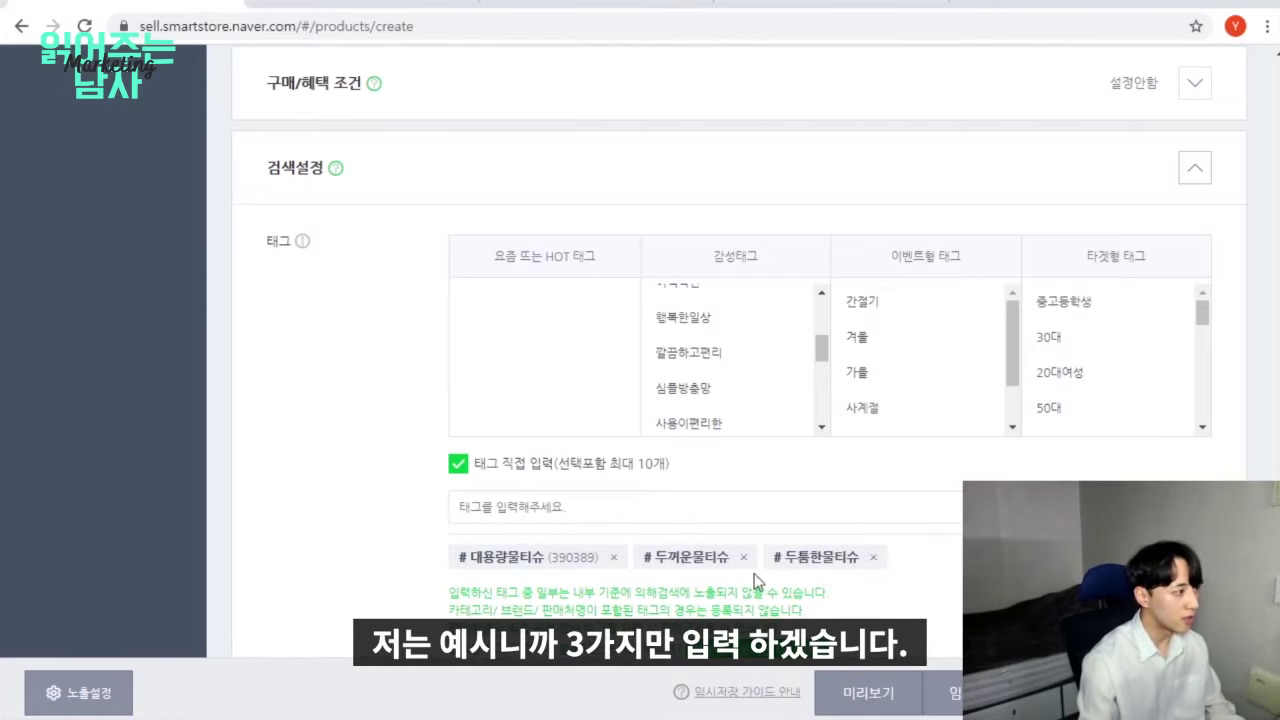
Fill the Page Title with the full product name 하기스 대용량 물티슈 100매 두꺼운 두툼한 가성비 일회용 청소용 티슈
scroll(975, 479, "down", 2)
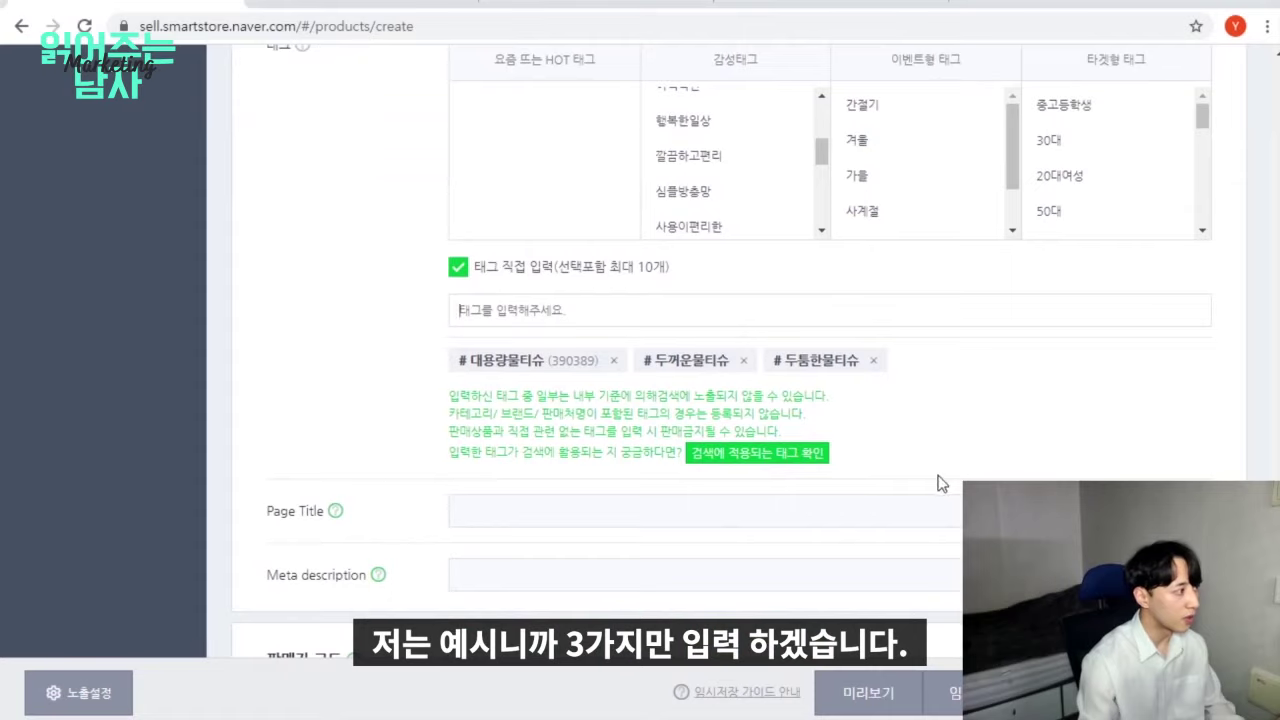
left_click(521, 513)
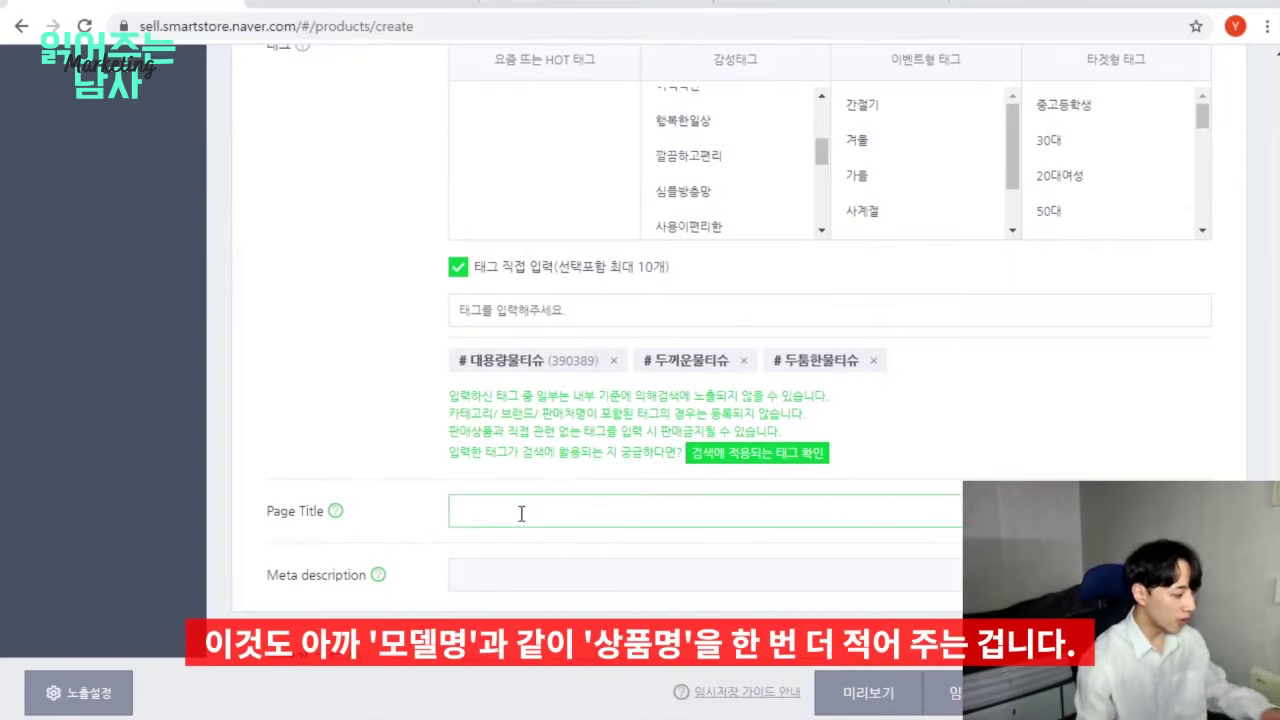
type("하기스 대용량 물티슈 100매 두꺼운 두툼한 가성비 일회용 청소용 티슈")
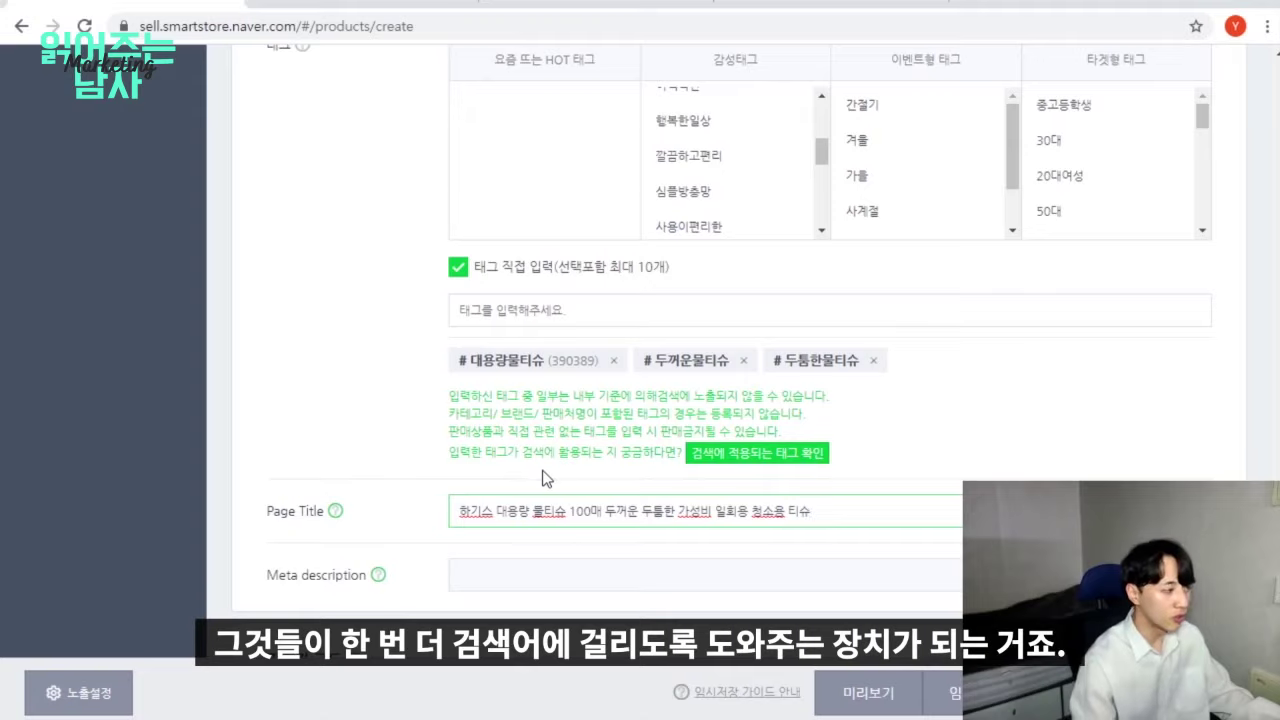
left_click(333, 492)
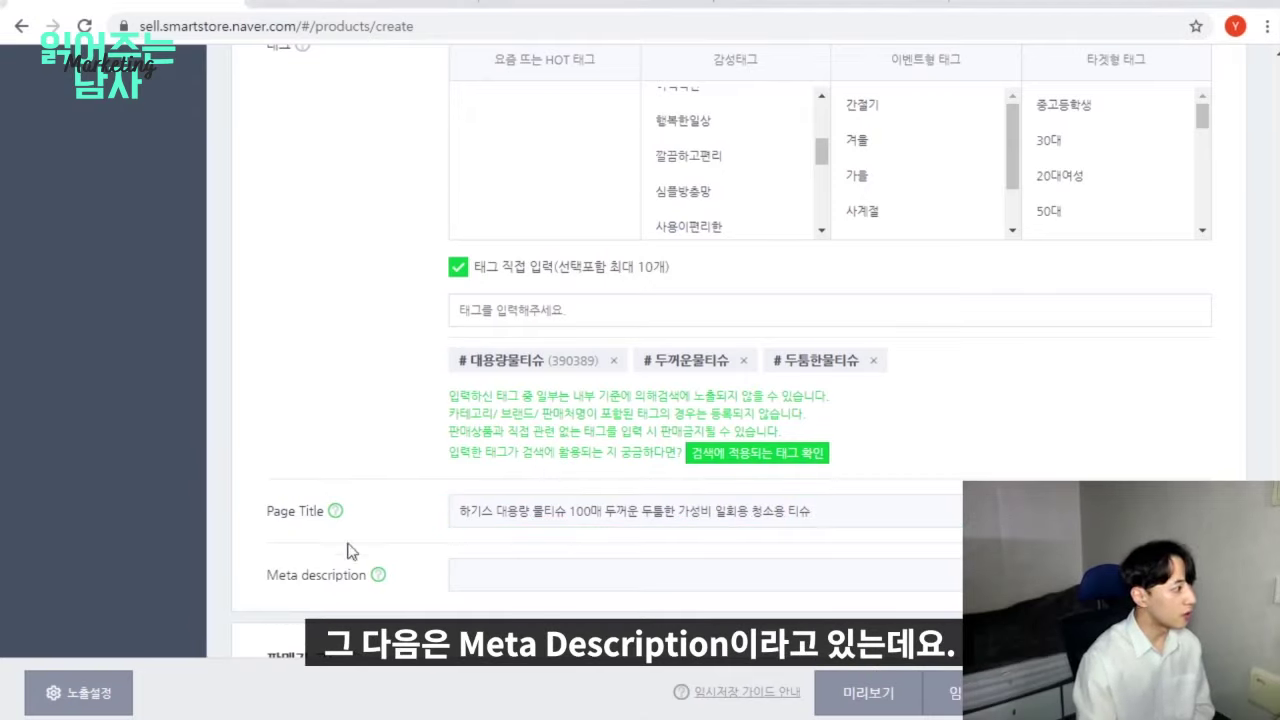
Read the help on Meta description, and fill that field with 대용량물티슈, 두꺼운물티슈, 두툼한물티슈, 기타등등
left_click(378, 575)
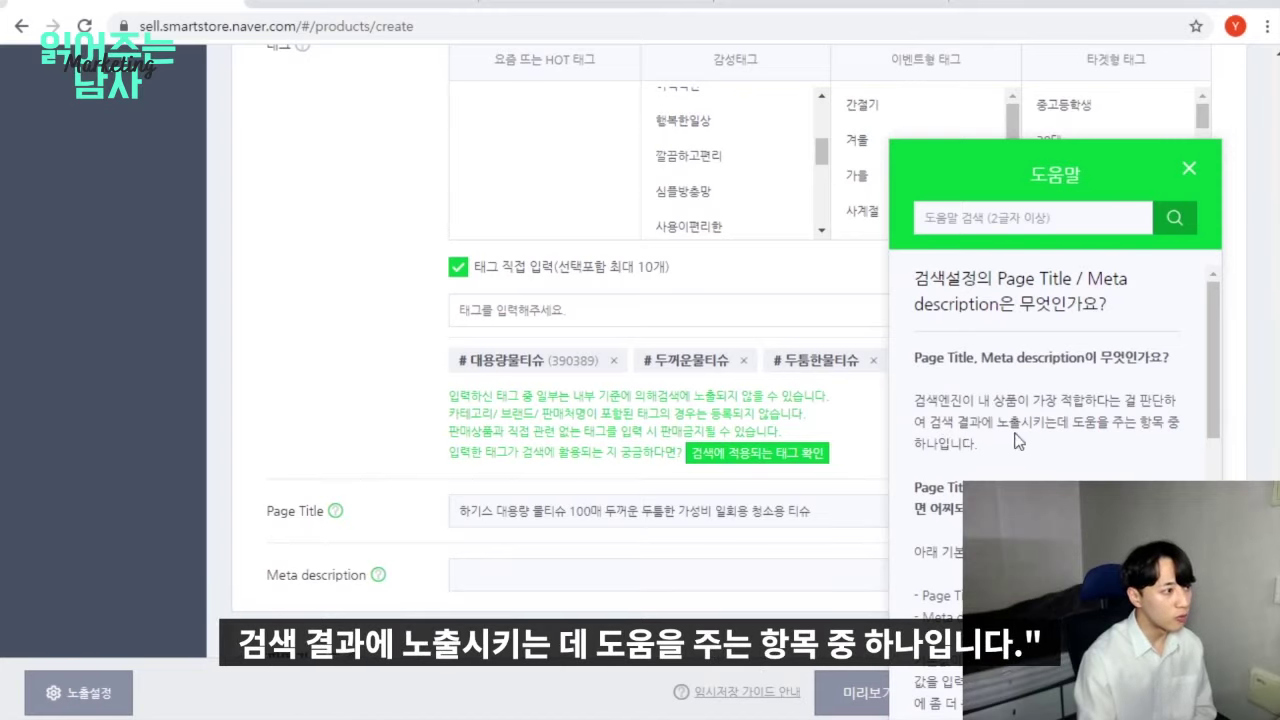
left_click(1189, 168)
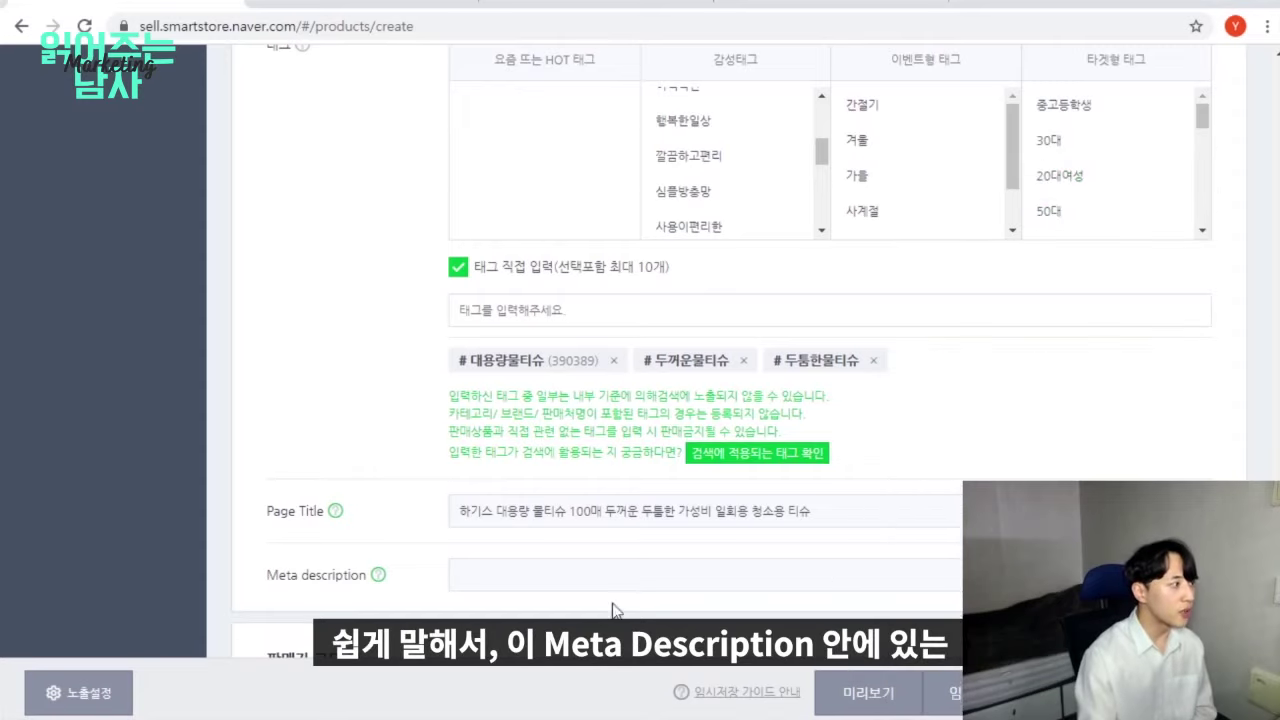
left_click(466, 575)
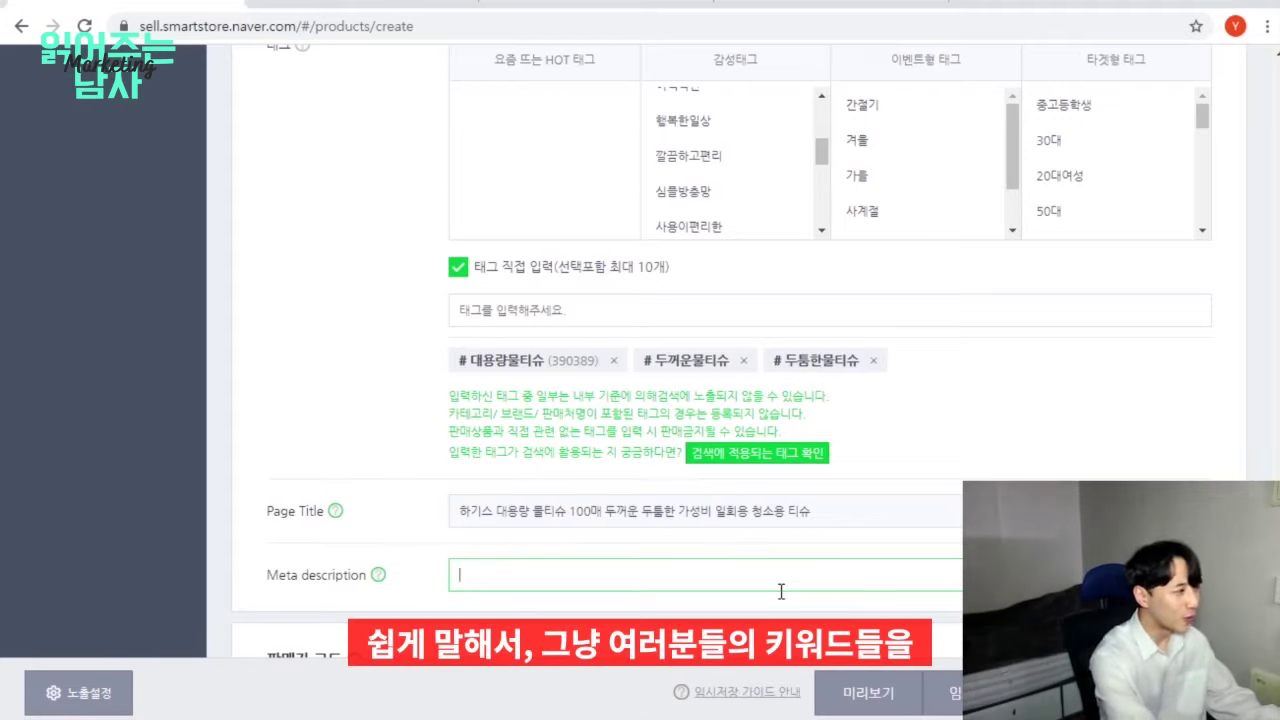
type("량물티슈, ")
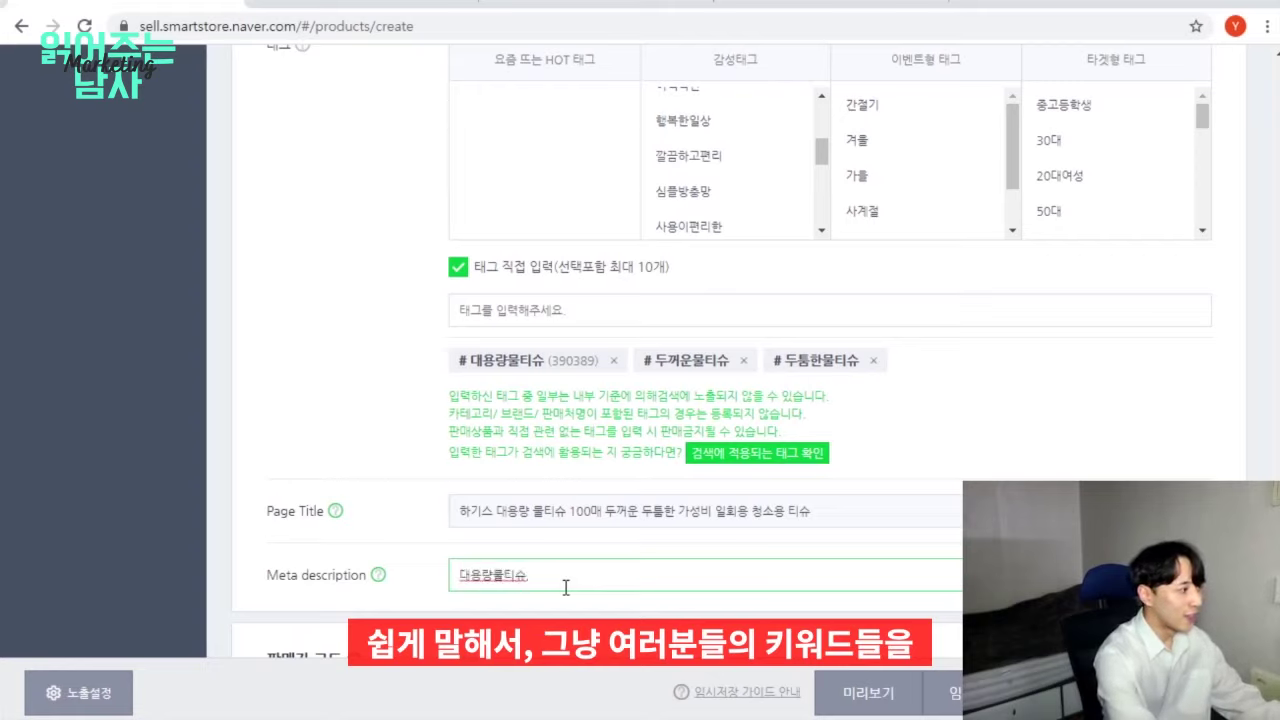
type("두꺼운물")
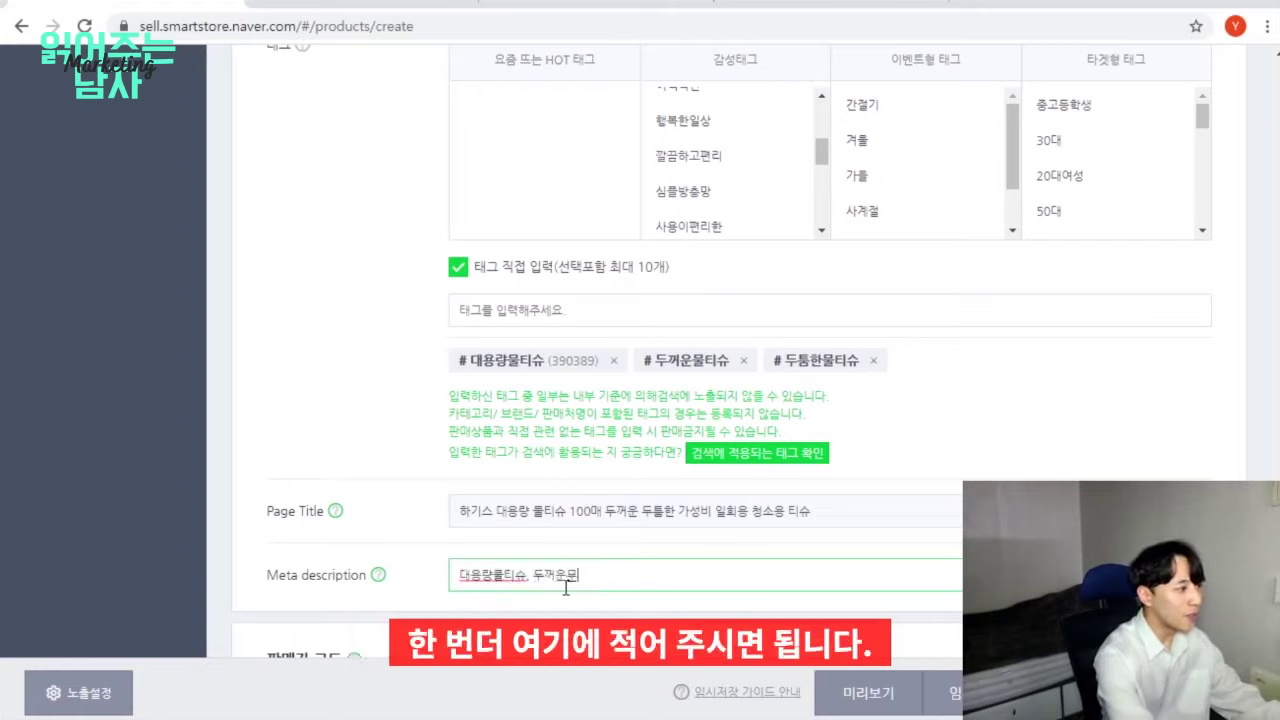
type("티슈, 되툼한물티슈, 이")
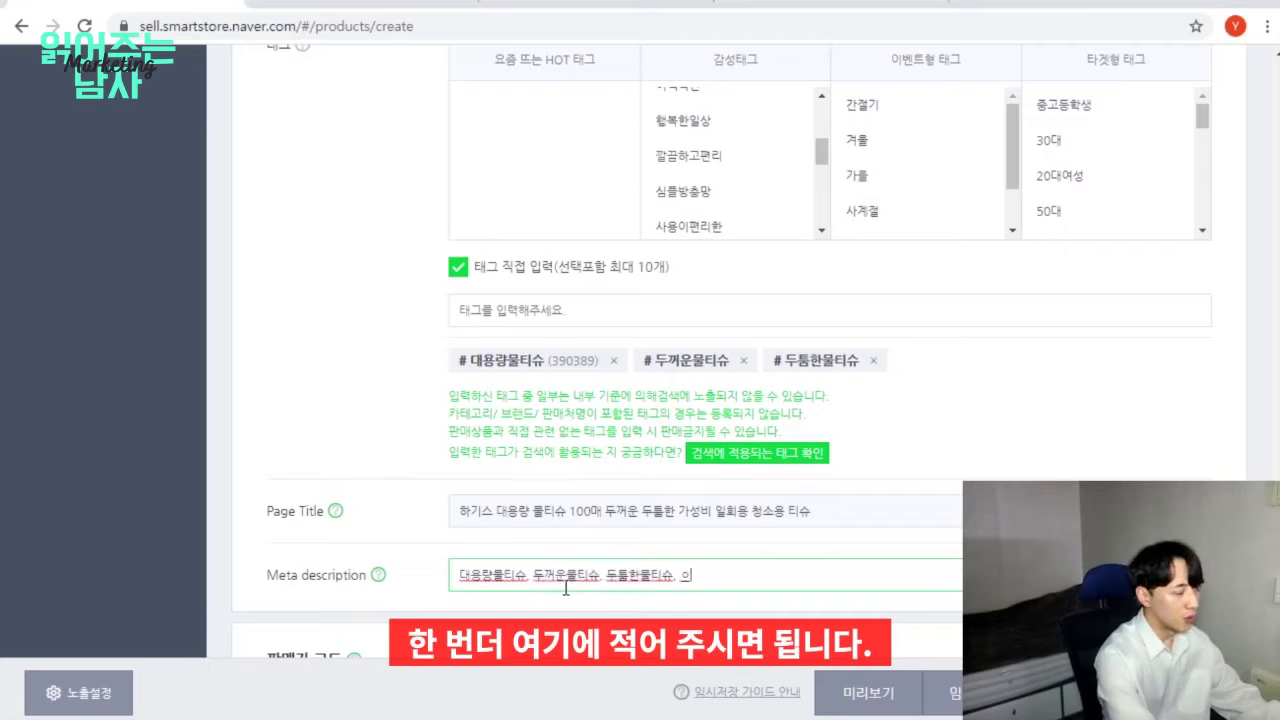
type("길 ㄴ")
type("기타등등")
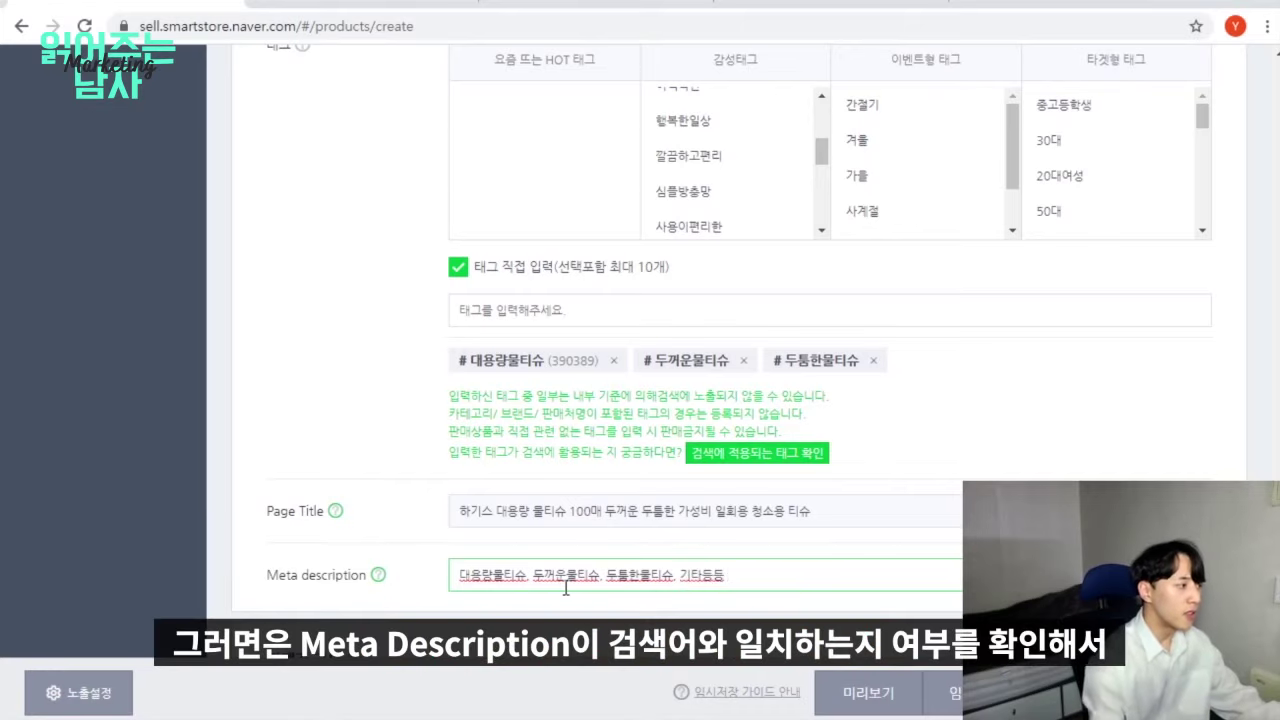
left_click_drag(459, 578, 526, 585)
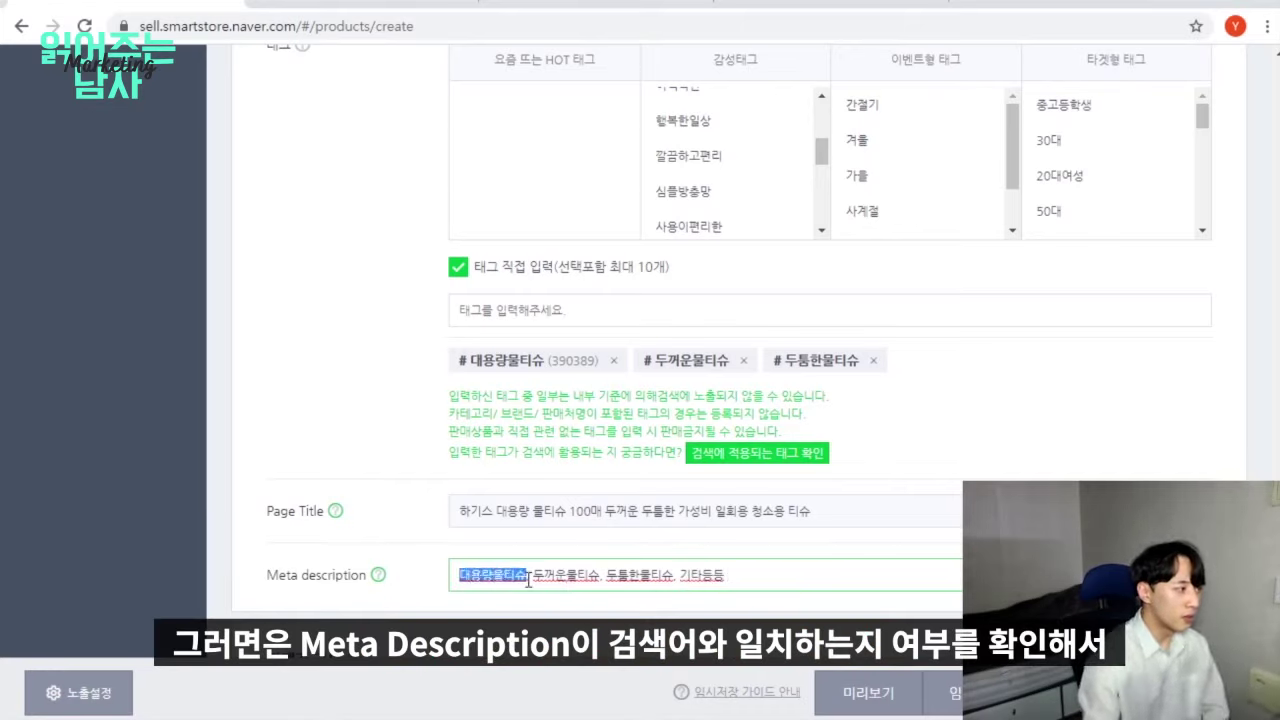
Remove the trailing entry 기타등등 from the Meta description, keeping only 대용량물티슈, 두꺼운물티슈, 두툼한물티슈
left_click(528, 580)
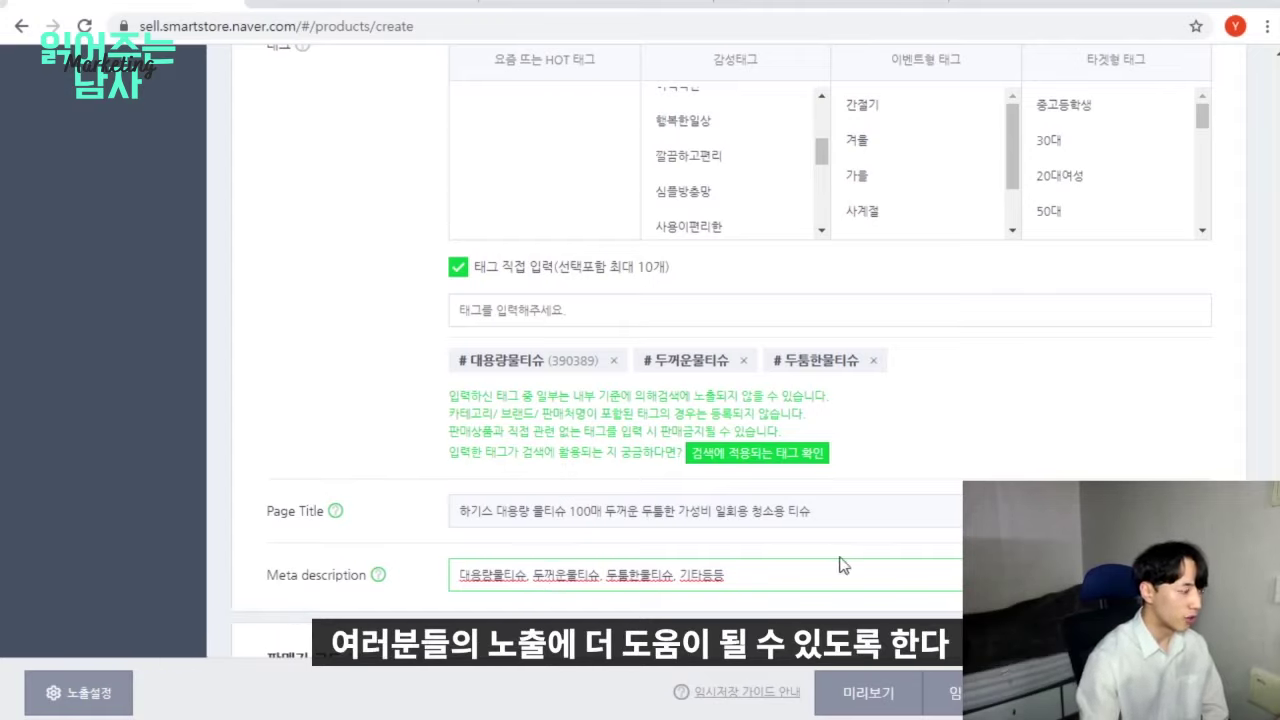
left_click(821, 579)
left_click_drag(821, 579, 458, 568)
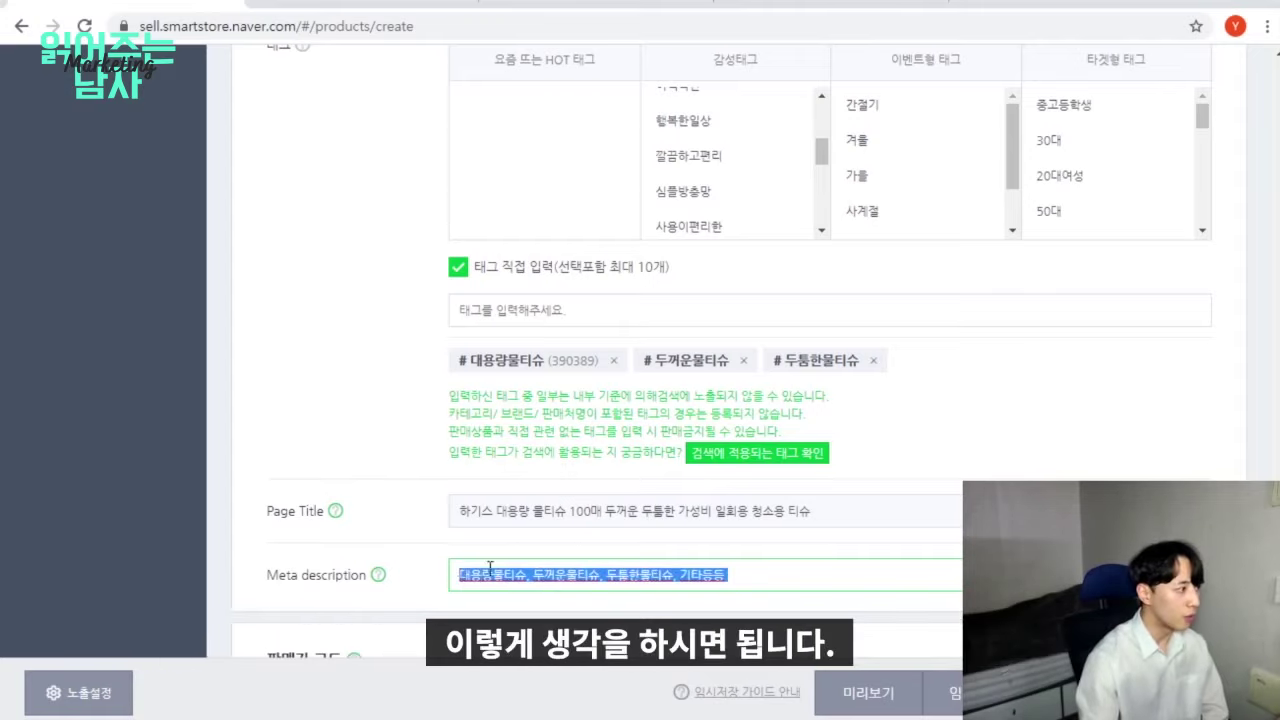
left_click(790, 579)
key("BackSpace")
key("BackSpace")
key("BackSpace")
key("BackSpace")
key("BackSpace")
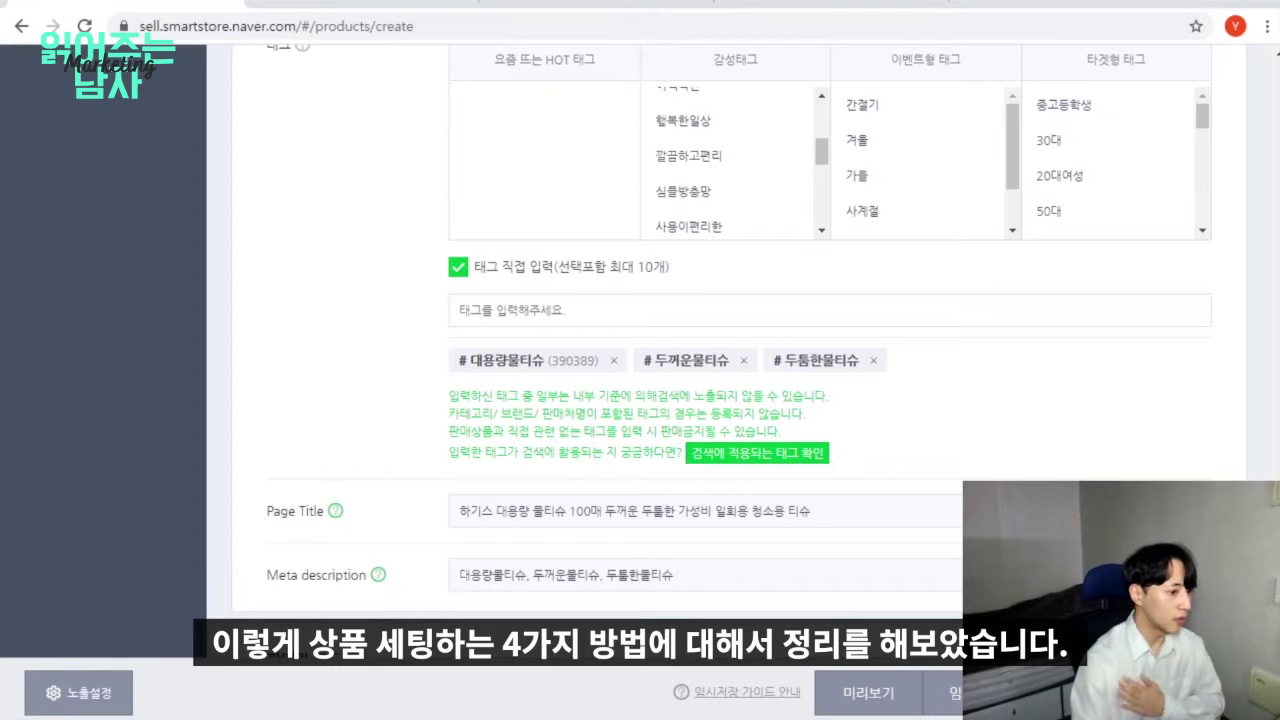
Review the product registration form's sections, checking the selected category and the keyword-rich product name (상품명)
scroll(740, 350, "up", 20)
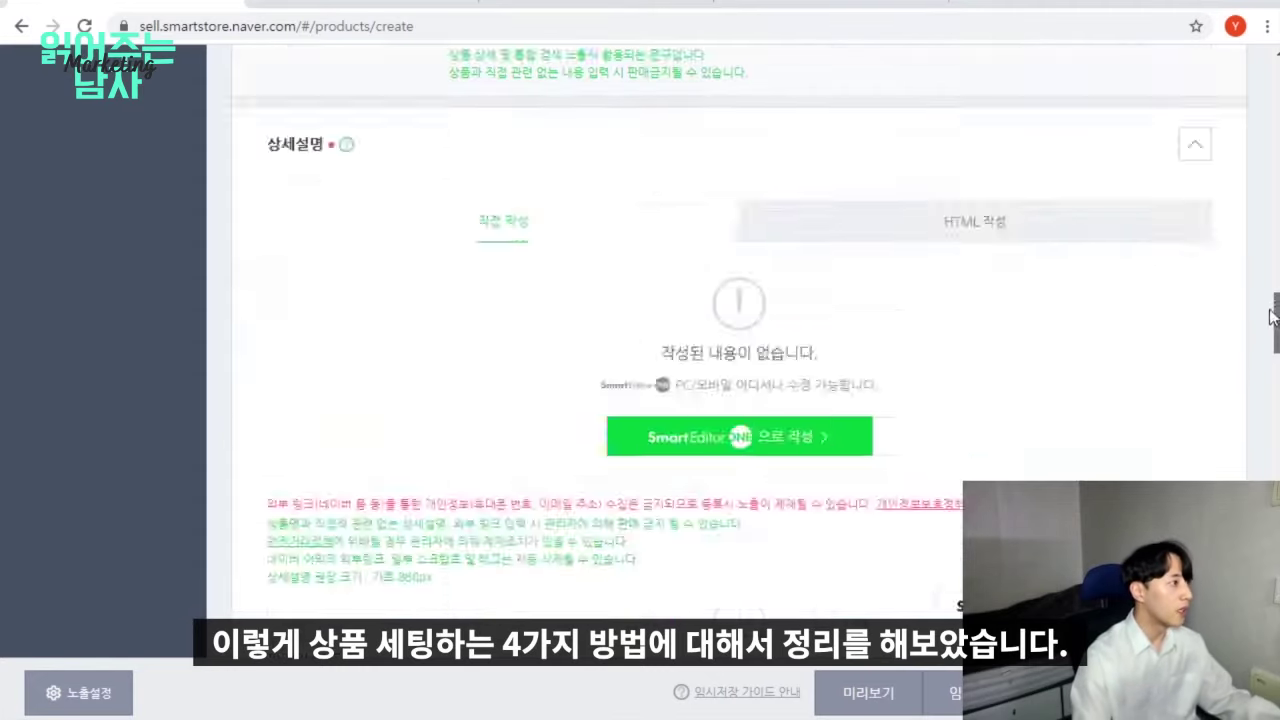
scroll(740, 350, "up", 15)
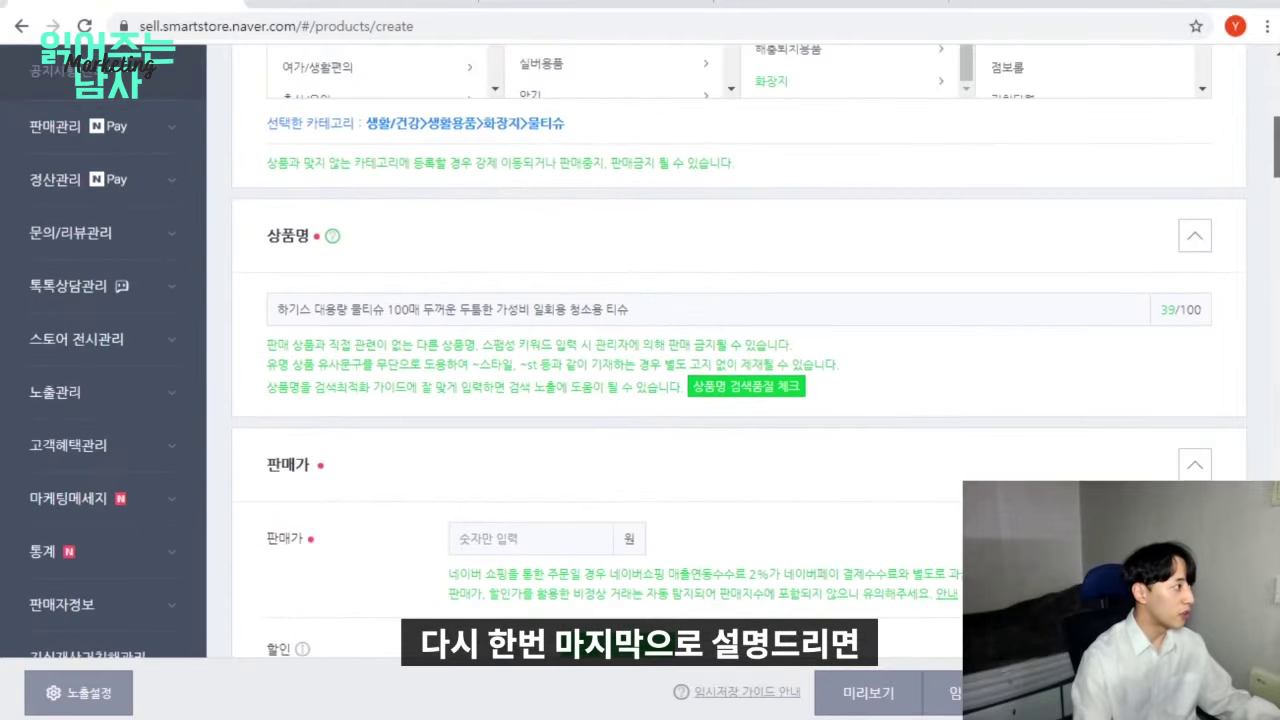
scroll(740, 350, "down", 3)
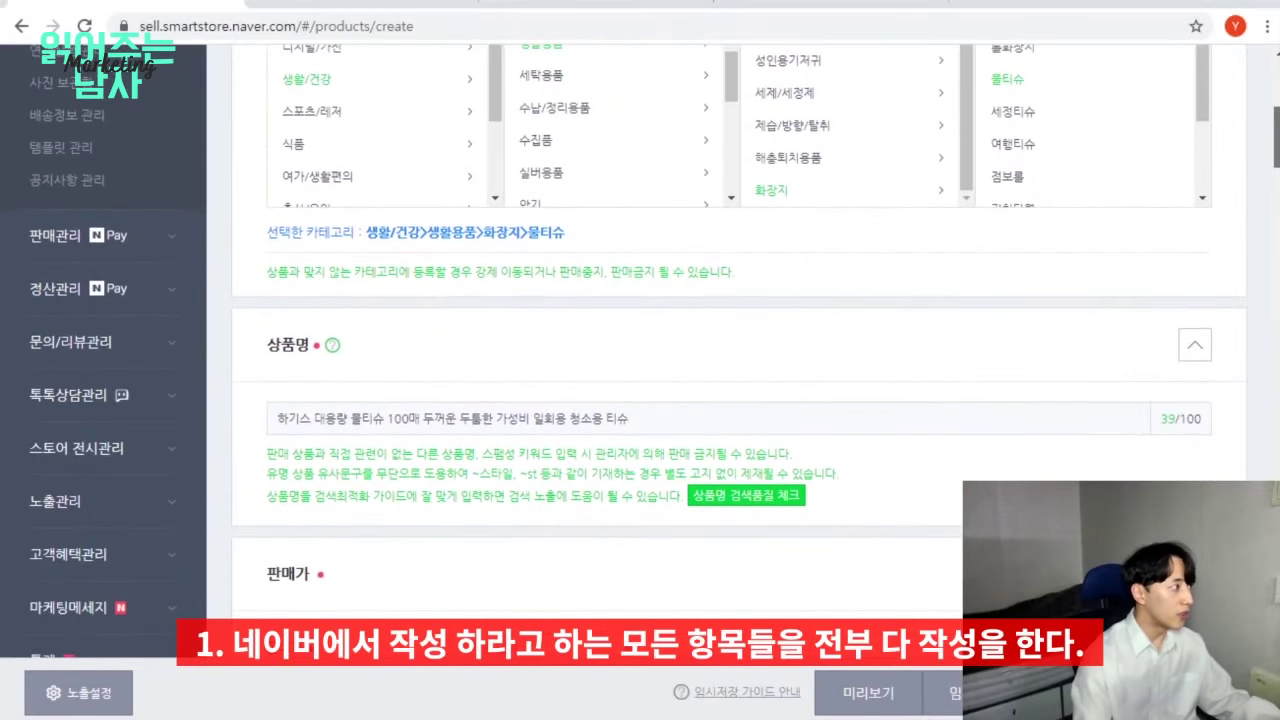
scroll(740, 350, "down", 20)
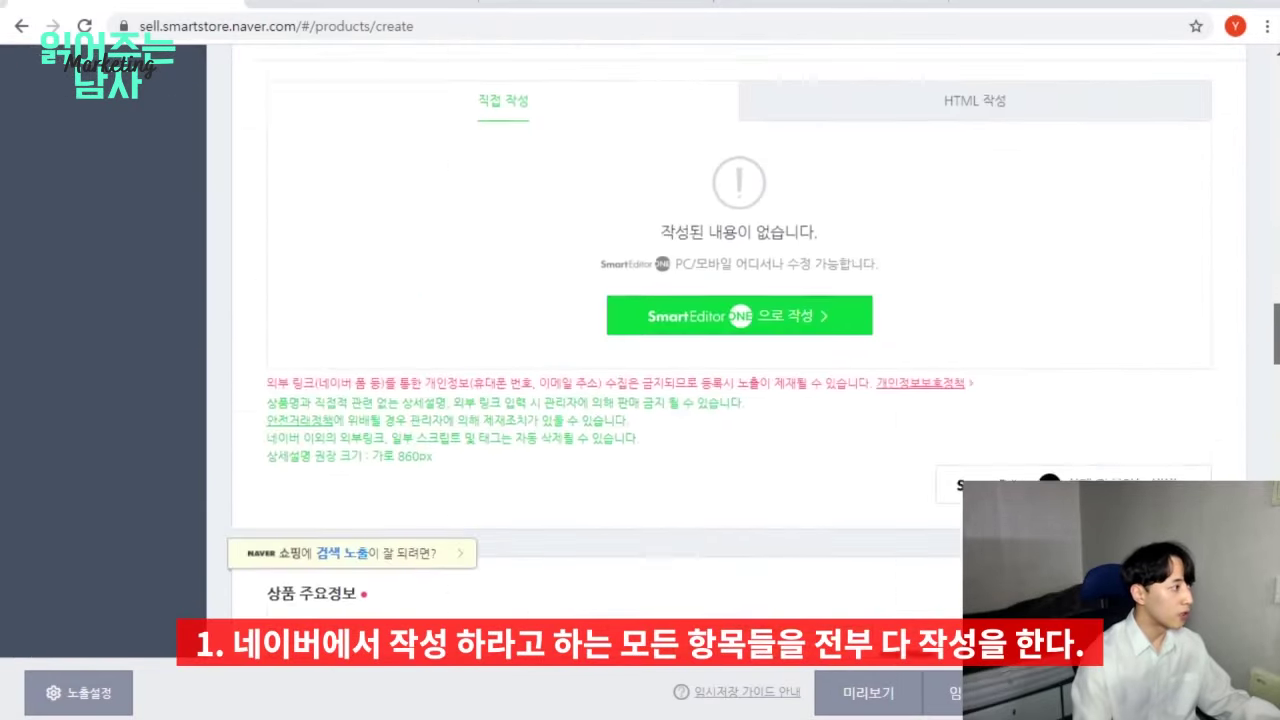
scroll(740, 350, "down", 4)
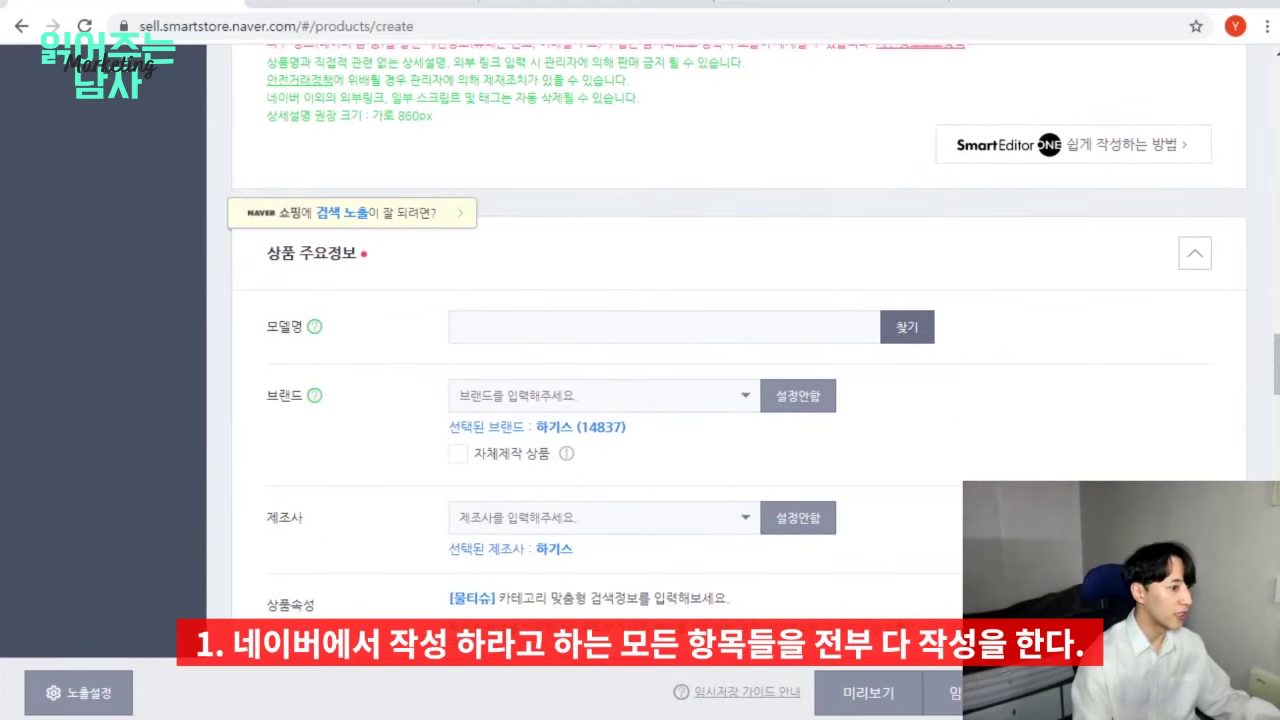
scroll(740, 350, "up", 15)
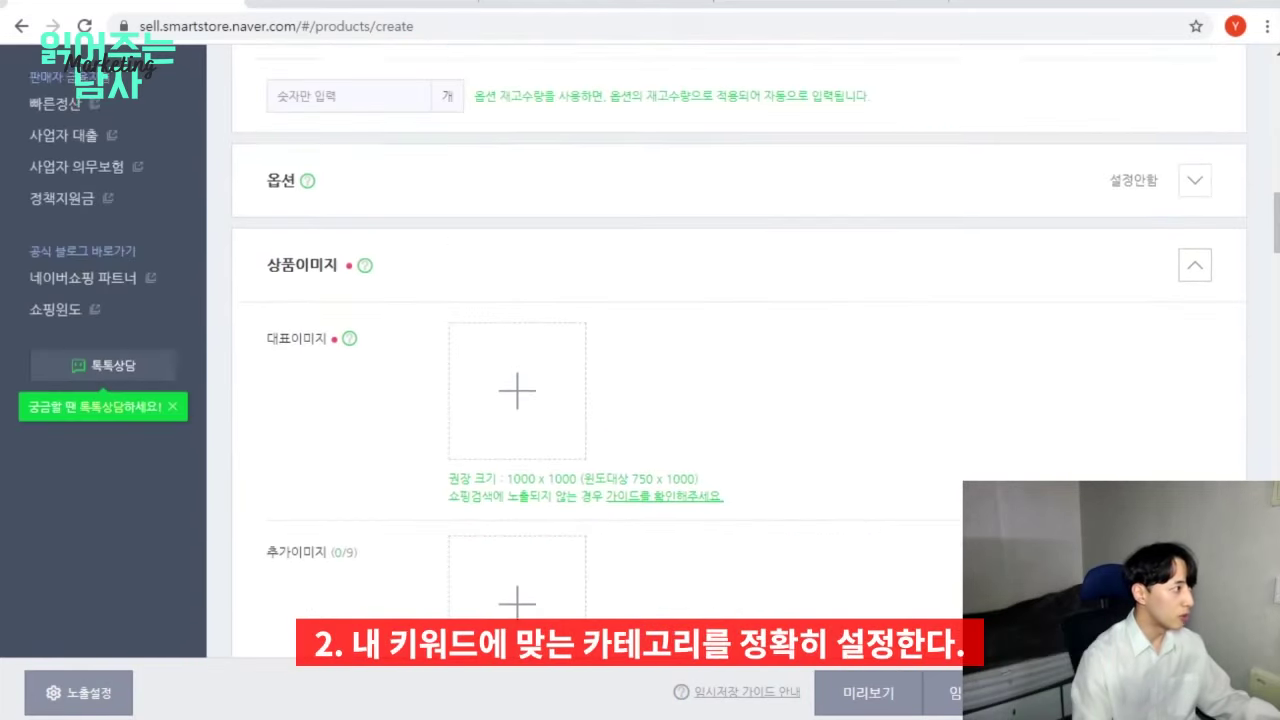
scroll(926, 484, "up", 12)
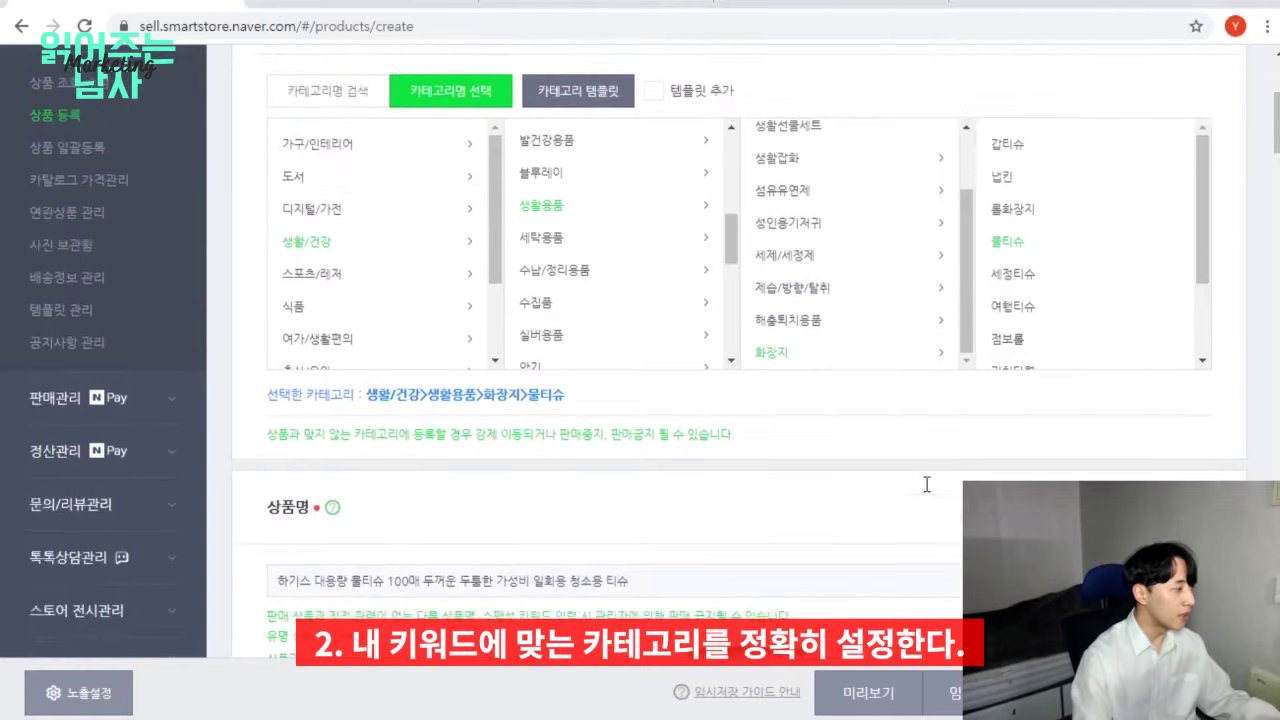
scroll(926, 484, "up", 2)
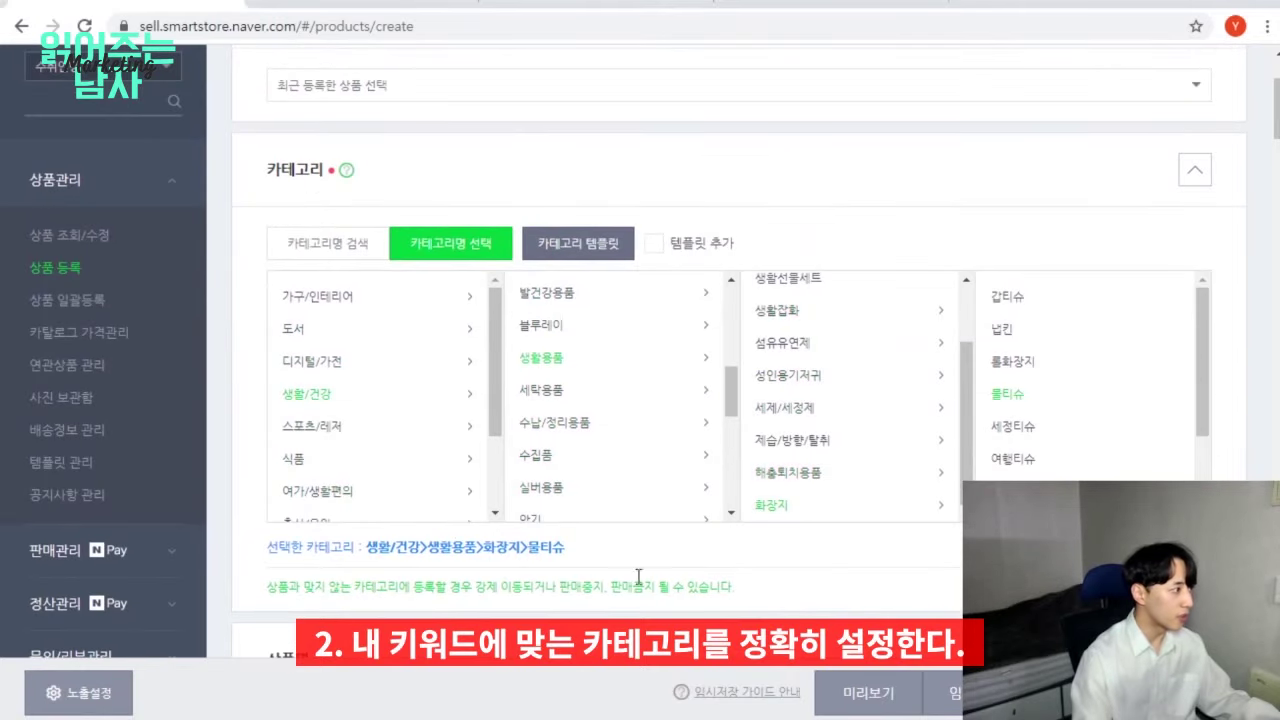
scroll(877, 488, "down", 3)
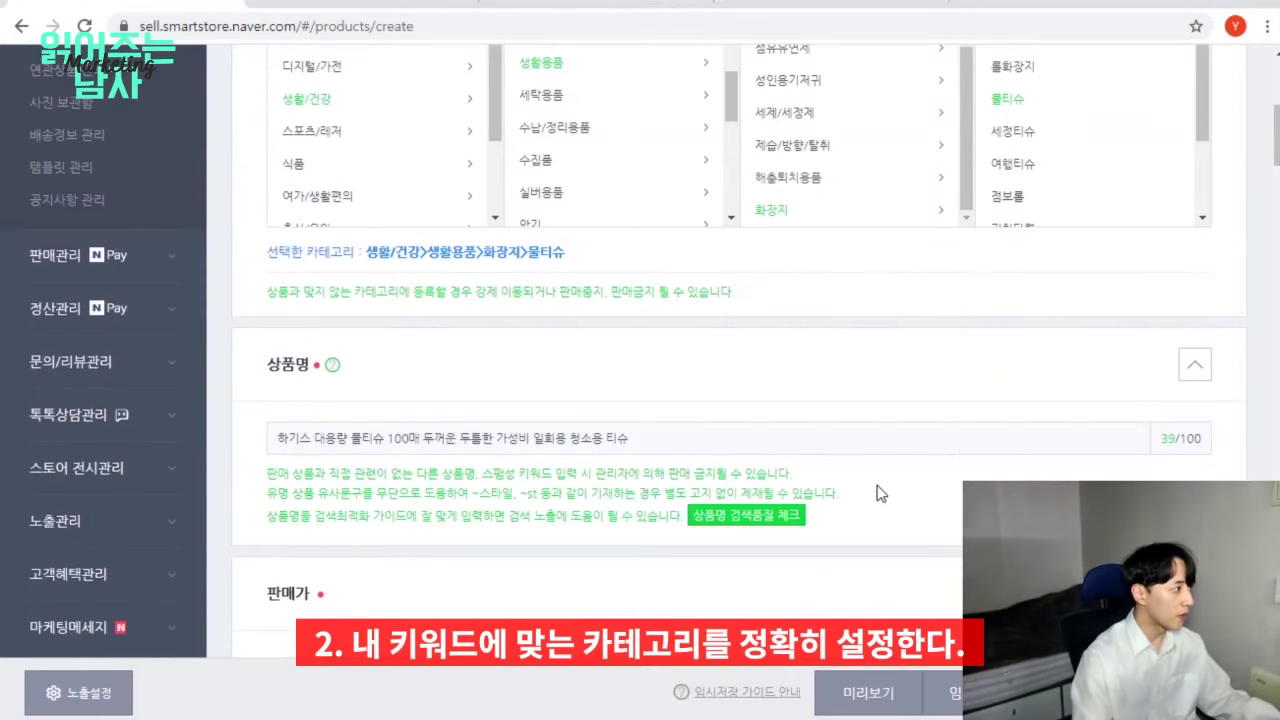
mouse_move(285, 446)
left_mouse_down()
mouse_move(581, 462)
mouse_move(647, 440)
mouse_move(278, 440)
left_mouse_up()
left_click(712, 441)
left_click(660, 445)
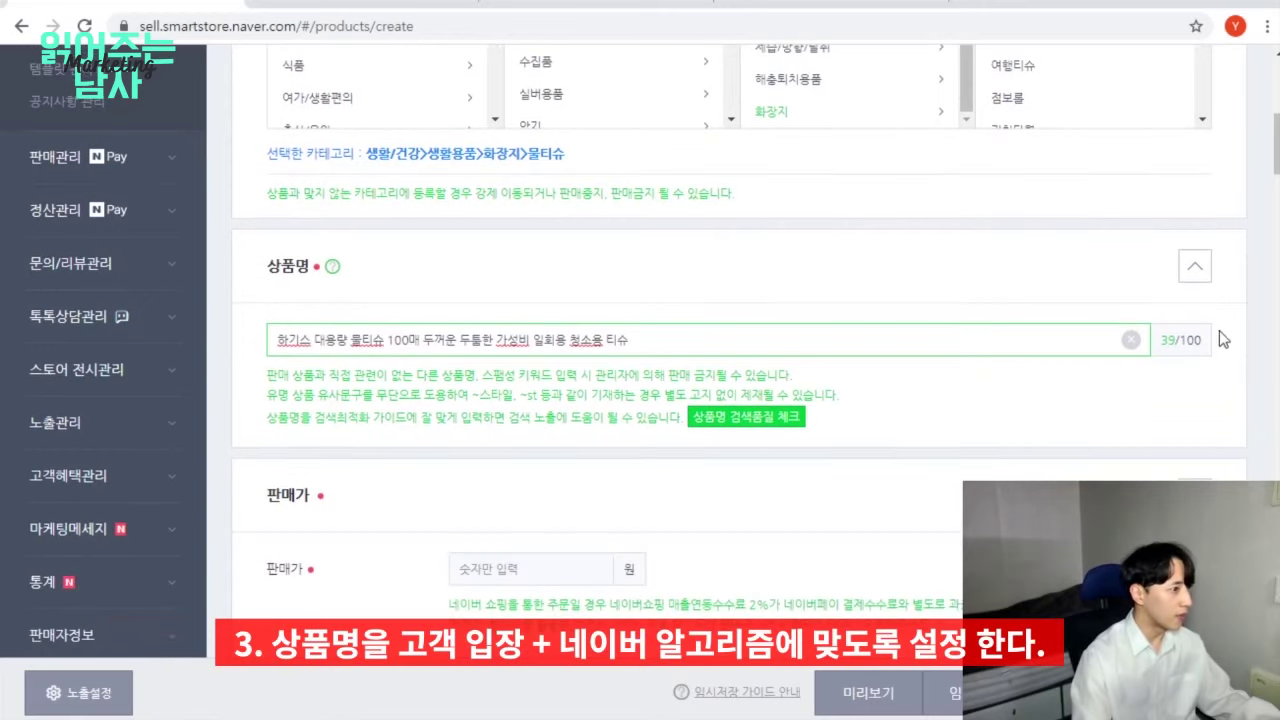
Review the 상품 주요정보 section and the search settings, checking the tags, Page Title and Meta description
scroll(1215, 339, "down", 1)
left_click_drag(1268, 157, 1245, 370)
double_click(346, 300)
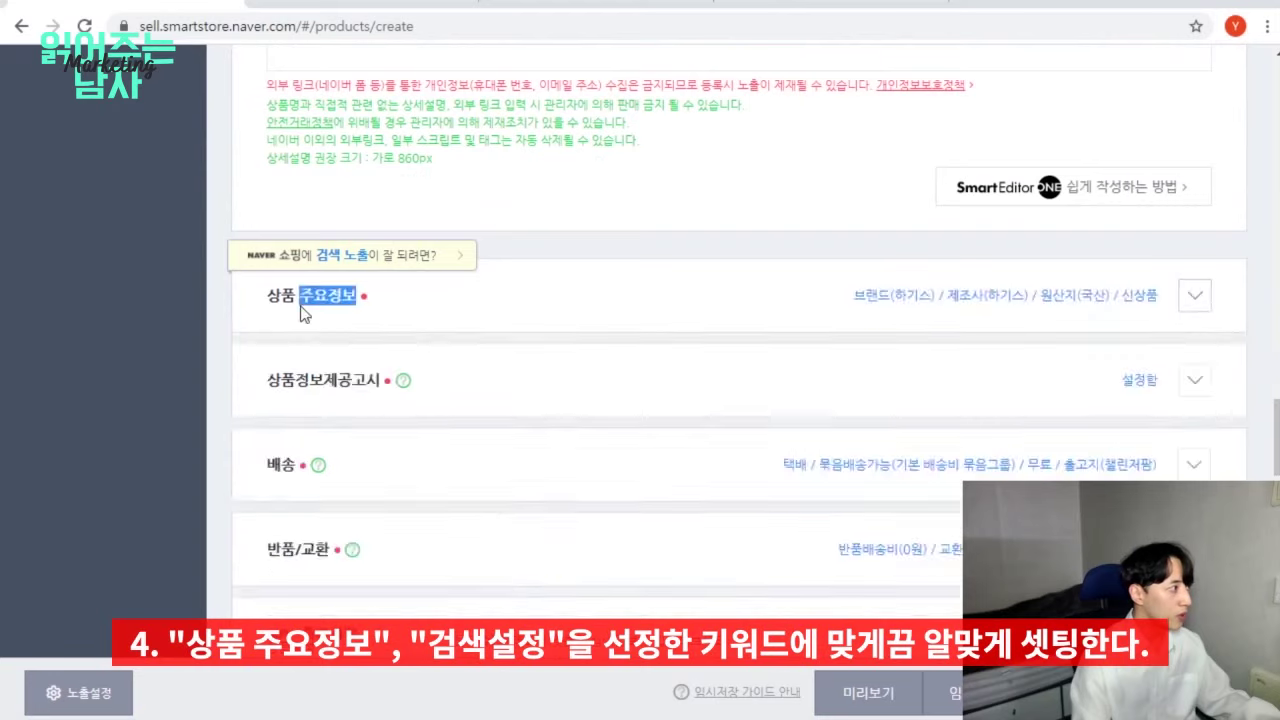
left_click_drag(1274, 440, 1270, 510)
scroll(740, 330, "up", 2)
scroll(740, 330, "down", 1)
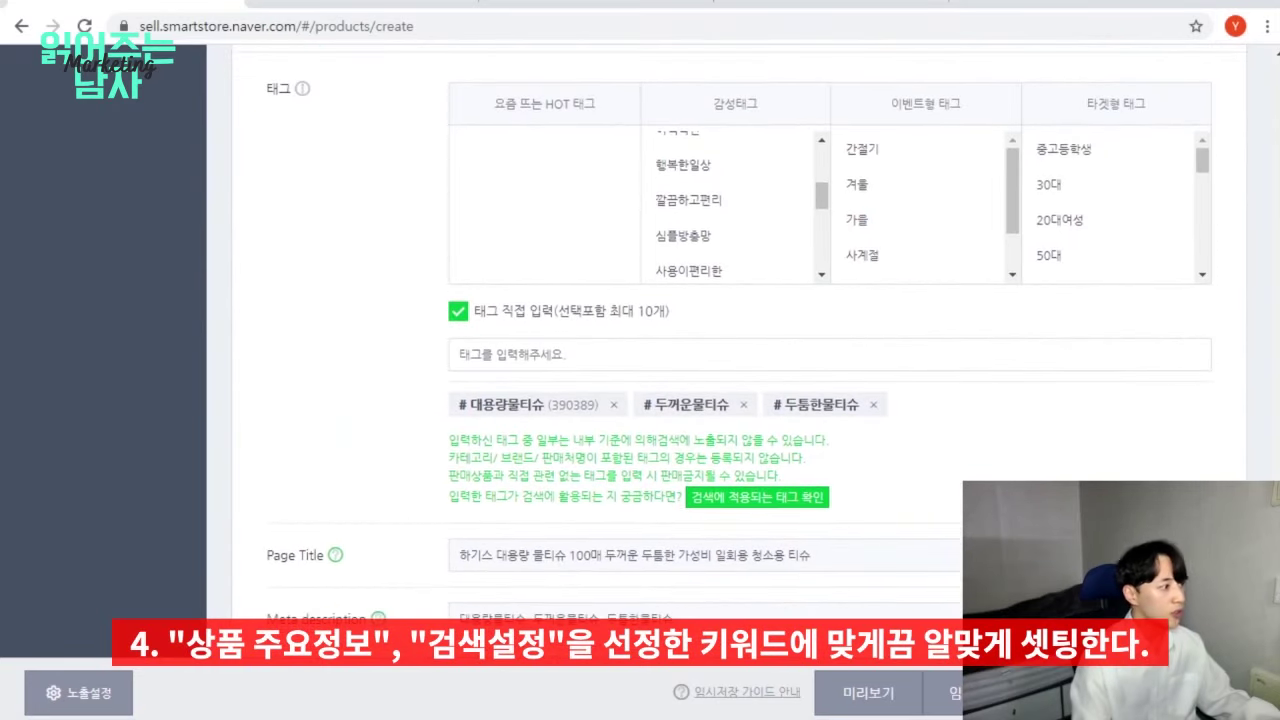
left_click(825, 555)
key("ctrl+a")
key("Tab")
scroll(740, 360, "down", 4)
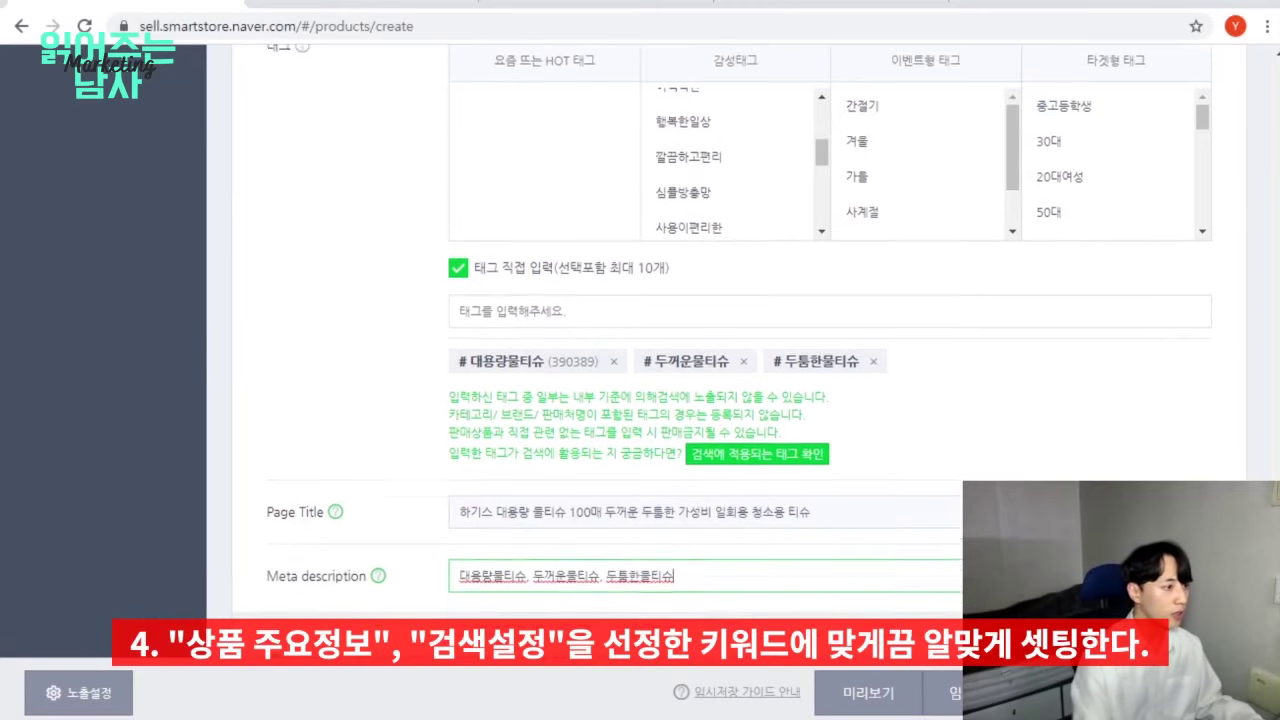
scroll(740, 350, "down", 2)
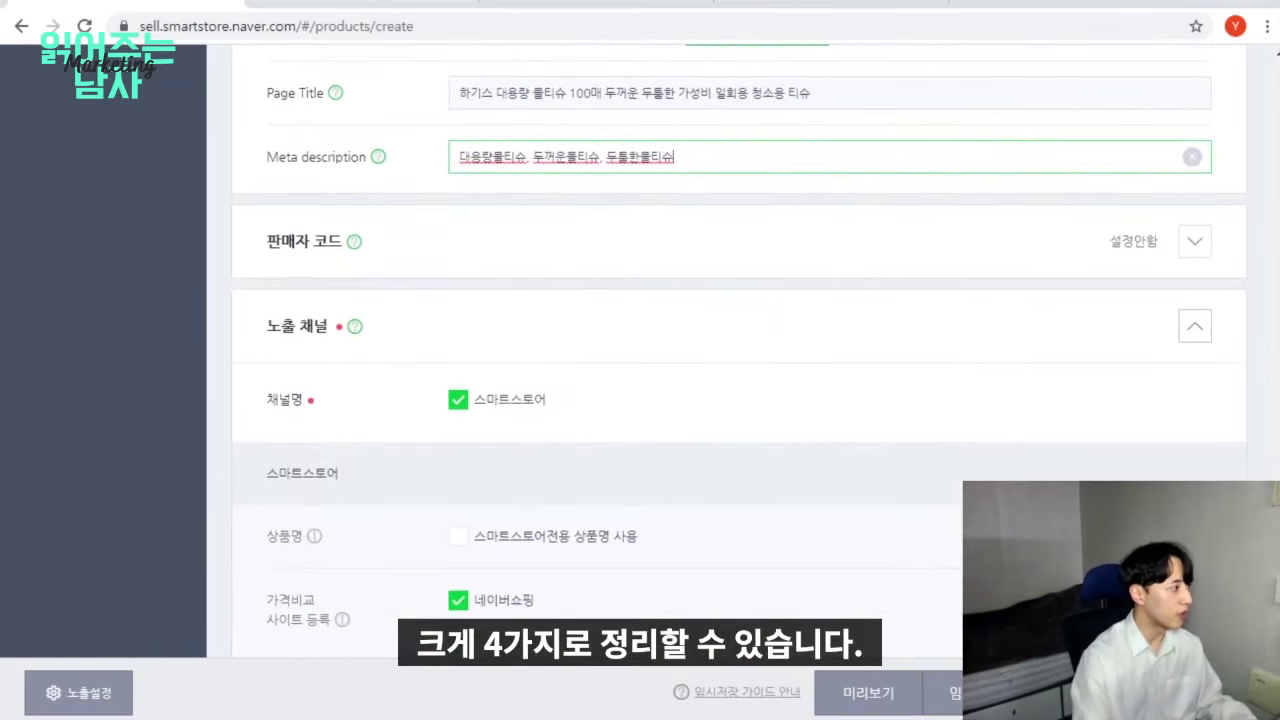